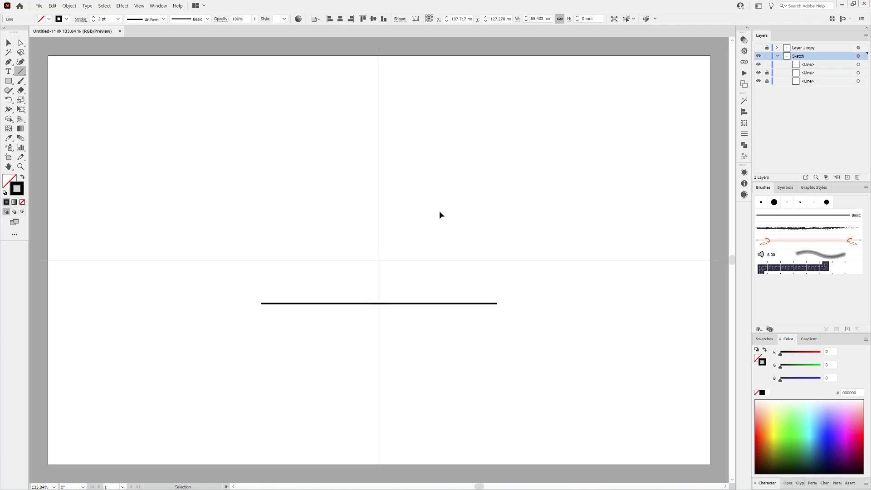
# Draw a circle about 90 mm in diameter just above the horizontal line, centred on the vertical guide, and shift both down together
pyautogui.moveTo(8, 80); pyautogui.dragTo(50, 99)
pyautogui.moveTo(406, 196); pyautogui.dragTo(392, 301)
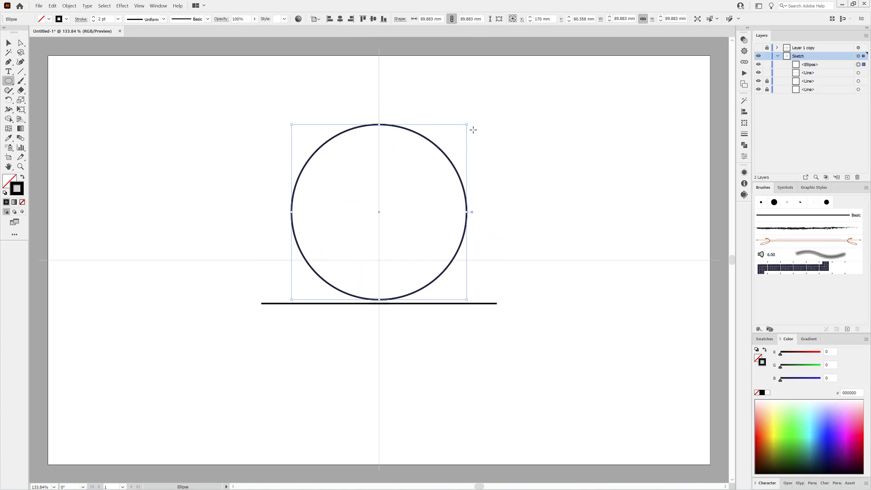
pyautogui.hotkey('ctrl', 'a')
pyautogui.hotkey('shift', 'Down')
pyautogui.hotkey('shift', 'Down')
pyautogui.hotkey('shift', 'Down')
pyautogui.hotkey('shift', 'Down')
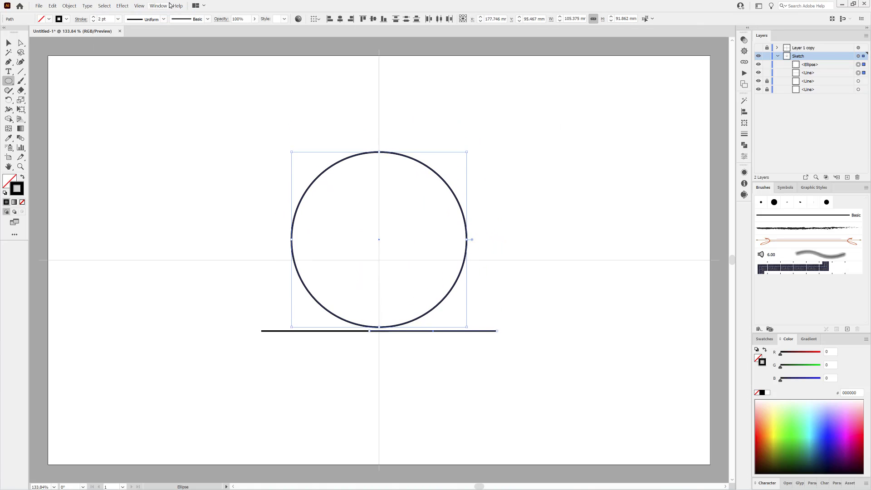
# Enlarge the circle to about 97 mm in diameter and nudge it up slightly together with the line
pyautogui.moveTo(466, 151)
pyautogui.mouseDown()
pyautogui.moveTo(482, 138)
pyautogui.moveTo(474, 143)
pyautogui.mouseUp()
pyautogui.press('Up')
pyautogui.press('Up')
pyautogui.press('Up')
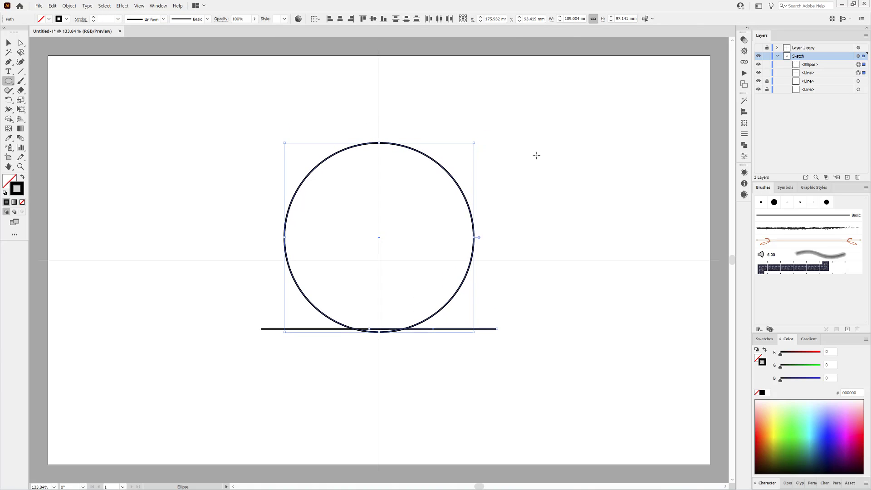
# Nudge only the circle upward until its lowest point rests on the horizontal line
pyautogui.click(536, 156)
pyautogui.click(452, 256)
pyautogui.keyDown('ctrl'); pyautogui.click(472, 230); pyautogui.keyUp('ctrl')
pyautogui.press('Up')
pyautogui.press('Up')
pyautogui.press('Up')
pyautogui.press('Up')
pyautogui.press('Up')
pyautogui.press('Up')
pyautogui.press('Up')
pyautogui.press('Up')
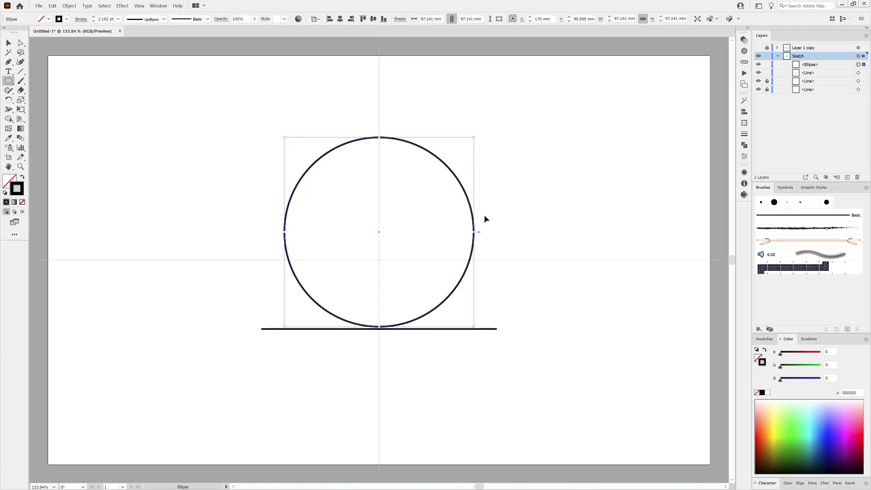
# Recolour the strokes of the circle and the horizontal line mid grey
pyautogui.click(8, 42)
pyautogui.hotkey('ctrl', 'a')
pyautogui.click(764, 339)
pyautogui.click(796, 382)
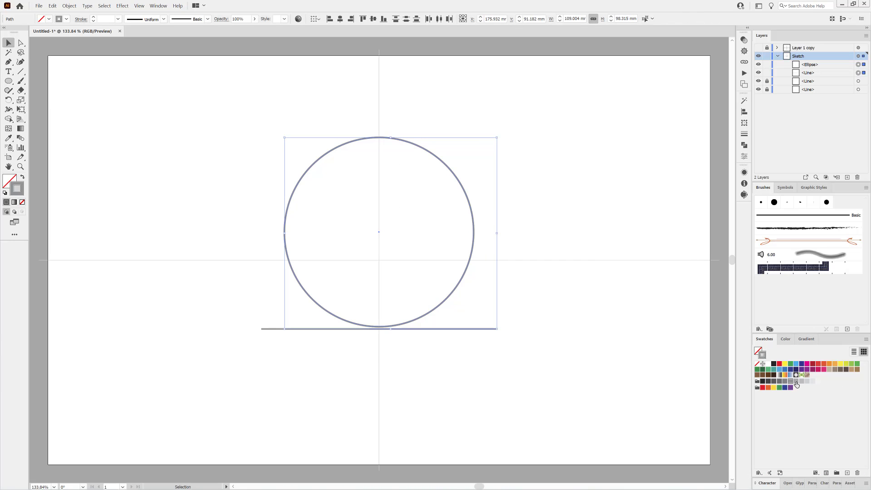
pyautogui.click(649, 335)
# Switch to the Blob Brush with its 3 pt pressure-sensitive size and set a black stroke at 37% opacity
pyautogui.press('b')
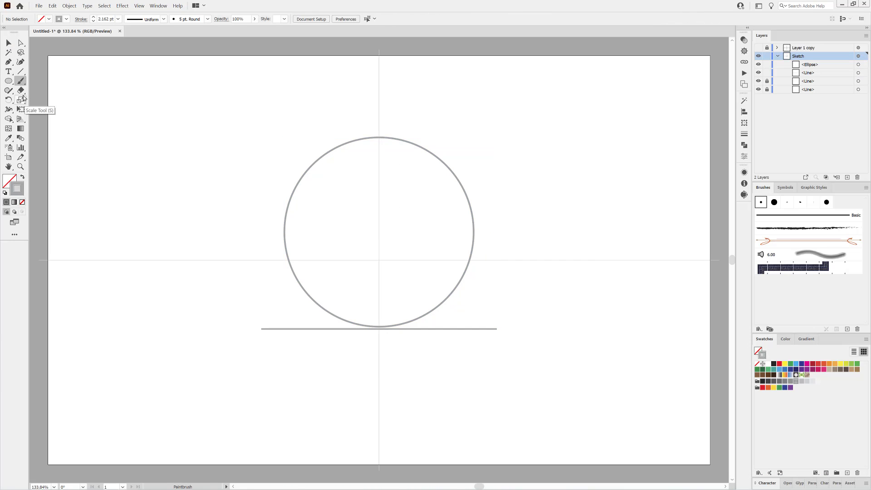
pyautogui.moveTo(21, 81); pyautogui.dragTo(40, 91)
pyautogui.doubleClick(20, 82)
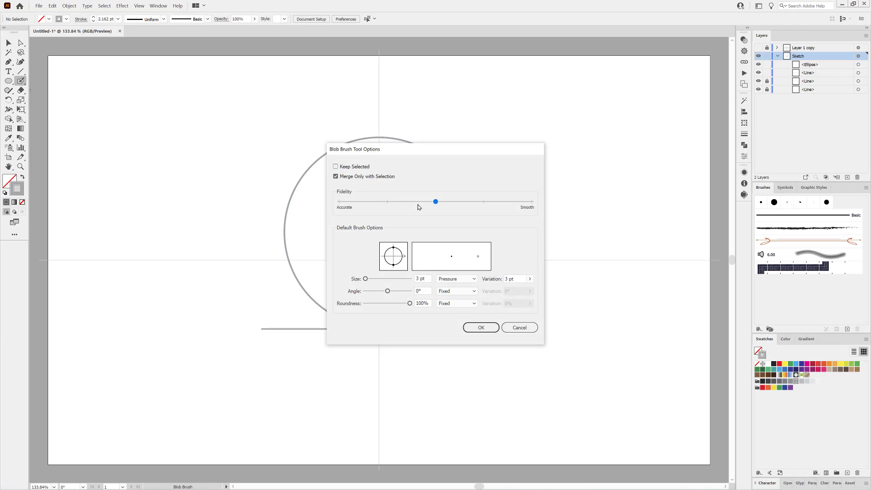
pyautogui.click(479, 327)
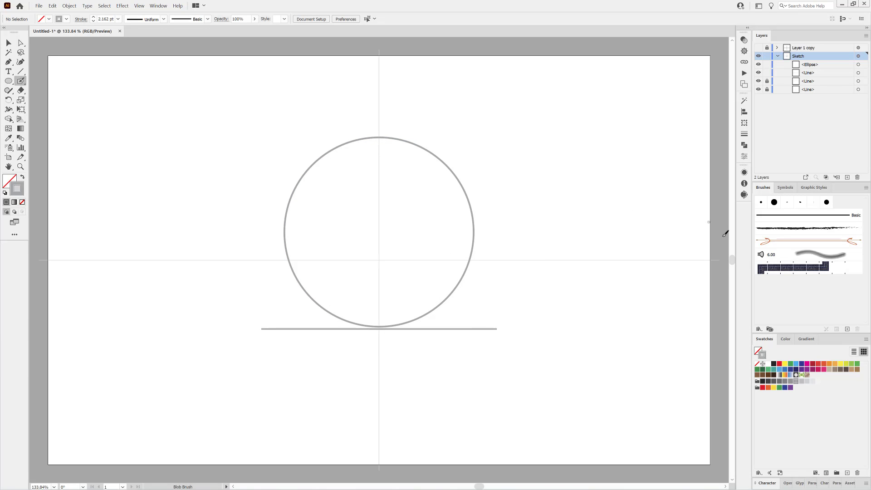
pyautogui.click(785, 339)
pyautogui.click(761, 392)
pyautogui.click(255, 19)
pyautogui.moveTo(254, 32); pyautogui.dragTo(233, 32)
pyautogui.moveTo(355, 173); pyautogui.dragTo(346, 226)
pyautogui.moveTo(404, 173); pyautogui.dragTo(412, 226)
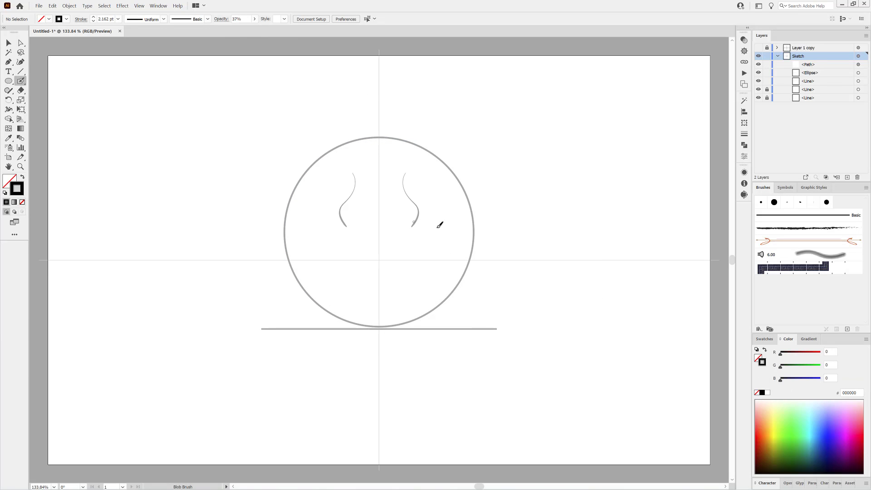
pyautogui.hotkey('ctrl', 'z')
# Sketch the bottom scrollwork along the circle's lower right arc: small curls near the centre and a larger outward curl, mirrored on the other side
pyautogui.scroll(3, 399, 268)
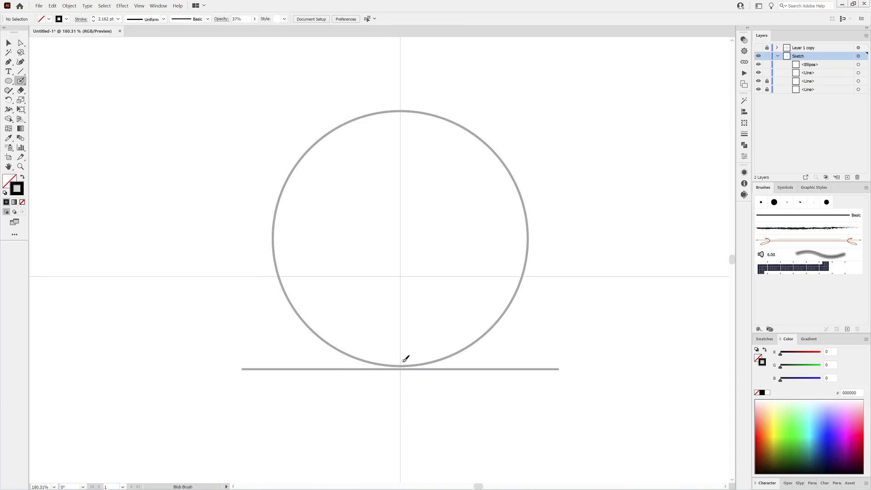
pyautogui.moveTo(405, 360)
pyautogui.mouseDown()
pyautogui.moveTo(437, 350)
pyautogui.moveTo(427, 361)
pyautogui.moveTo(435, 360)
pyautogui.moveTo(418, 349)
pyautogui.moveTo(431, 348)
pyautogui.moveTo(429, 362)
pyautogui.moveTo(414, 351)
pyautogui.moveTo(400, 365)
pyautogui.moveTo(434, 346)
pyautogui.moveTo(429, 361)
pyautogui.moveTo(440, 351)
pyautogui.moveTo(402, 368)
pyautogui.moveTo(408, 356)
pyautogui.moveTo(437, 350)
pyautogui.moveTo(445, 360)
pyautogui.moveTo(489, 328)
pyautogui.moveTo(517, 322)
pyautogui.moveTo(505, 340)
pyautogui.mouseUp()
pyautogui.moveTo(449, 352)
pyautogui.mouseDown()
pyautogui.moveTo(500, 322)
pyautogui.moveTo(507, 345)
pyautogui.mouseUp()
pyautogui.moveTo(499, 337)
pyautogui.mouseDown()
pyautogui.moveTo(503, 343)
pyautogui.moveTo(518, 334)
pyautogui.moveTo(502, 335)
pyautogui.mouseUp()
pyautogui.moveTo(499, 338)
pyautogui.mouseDown()
pyautogui.moveTo(517, 321)
pyautogui.moveTo(463, 347)
pyautogui.moveTo(513, 321)
pyautogui.mouseUp()
pyautogui.moveTo(481, 333); pyautogui.dragTo(508, 313)
pyautogui.moveTo(468, 347)
pyautogui.mouseDown()
pyautogui.moveTo(485, 342)
pyautogui.moveTo(480, 352)
pyautogui.mouseUp()
# Sketch a tall leaf-shaped scroll rising from the lower arc, ending in an outward hook at the horizontal guide
pyautogui.moveTo(487, 328)
pyautogui.mouseDown()
pyautogui.moveTo(482, 351)
pyautogui.moveTo(482, 337)
pyautogui.moveTo(490, 340)
pyautogui.moveTo(469, 344)
pyautogui.moveTo(503, 272)
pyautogui.mouseUp()
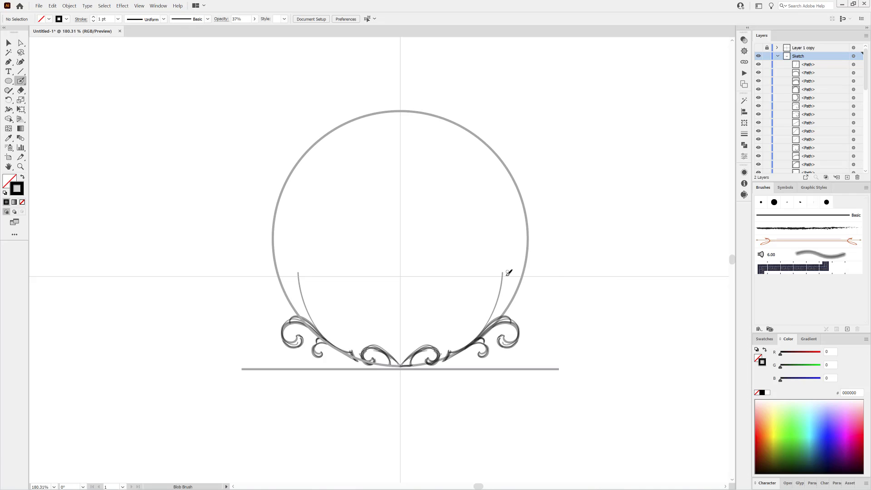
pyautogui.moveTo(487, 303)
pyautogui.mouseDown()
pyautogui.moveTo(477, 335)
pyautogui.moveTo(519, 262)
pyautogui.mouseUp()
pyautogui.moveTo(478, 335)
pyautogui.mouseDown()
pyautogui.moveTo(491, 297)
pyautogui.moveTo(516, 282)
pyautogui.moveTo(507, 281)
pyautogui.mouseUp()
pyautogui.moveTo(519, 279)
pyautogui.mouseDown()
pyautogui.moveTo(507, 261)
pyautogui.moveTo(485, 311)
pyautogui.mouseUp()
pyautogui.moveTo(495, 268); pyautogui.dragTo(478, 335)
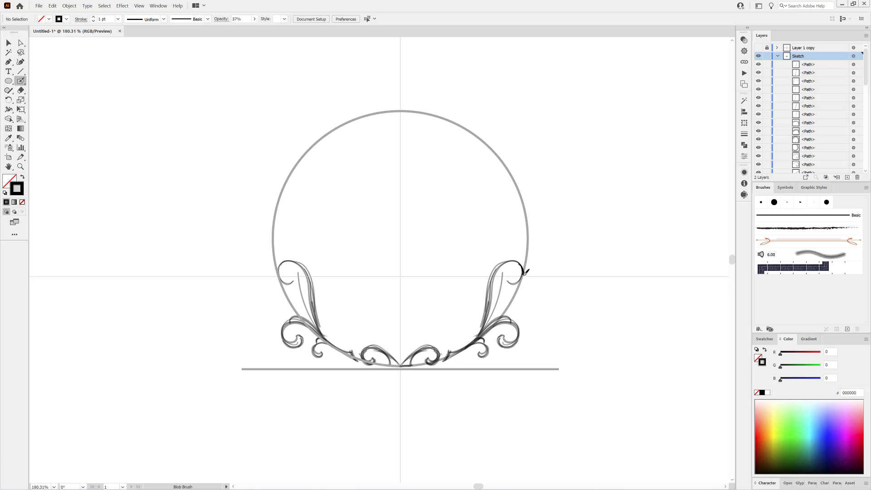
pyautogui.moveTo(511, 278)
pyautogui.mouseDown()
pyautogui.moveTo(516, 262)
pyautogui.moveTo(519, 274)
pyautogui.mouseUp()
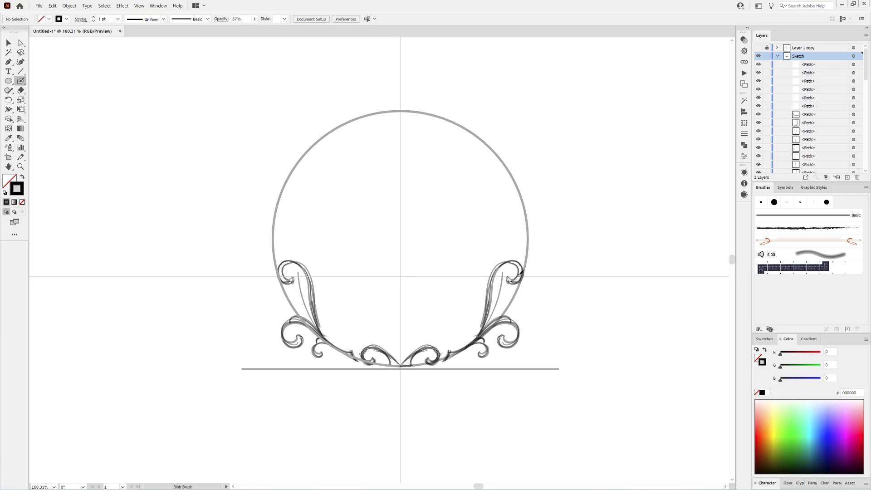
# Adjust the Warp tool and push the tall leaf-shaped scrolls inward, away from the circle's edge
pyautogui.click(8, 110)
pyautogui.click(38, 119)
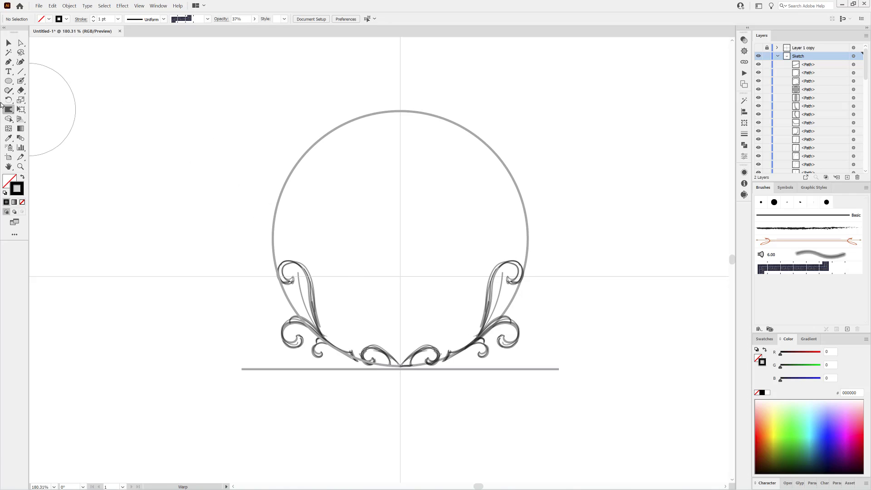
pyautogui.doubleClick(8, 109)
pyautogui.click(482, 270)
pyautogui.click(439, 324)
pyautogui.moveTo(525, 257)
pyautogui.mouseDown()
pyautogui.moveTo(477, 269)
pyautogui.moveTo(487, 254)
pyautogui.moveTo(544, 268)
pyautogui.mouseUp()
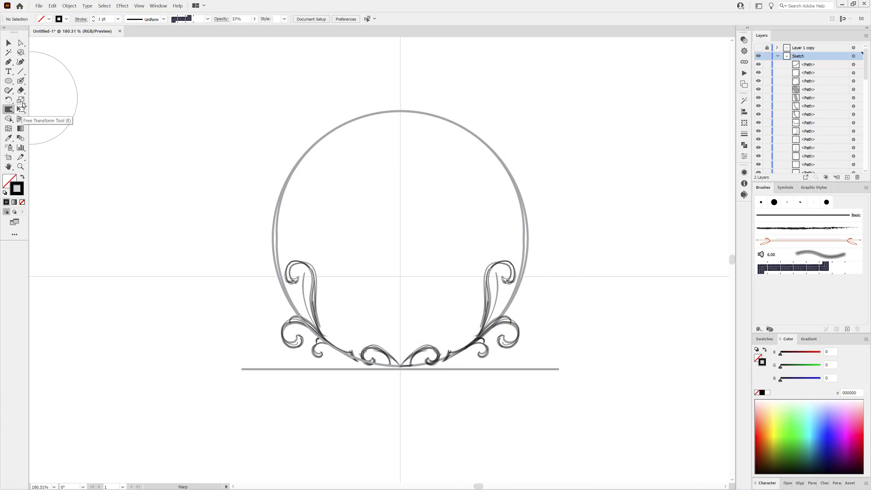
# Sketch a long stem with the Blob Brush up the circle's side, ending in a large inward curl above the leaf-shaped scroll
pyautogui.click(20, 81)
pyautogui.moveTo(486, 313)
pyautogui.mouseDown()
pyautogui.moveTo(490, 266)
pyautogui.moveTo(484, 290)
pyautogui.moveTo(506, 260)
pyautogui.moveTo(507, 279)
pyautogui.moveTo(511, 269)
pyautogui.moveTo(491, 266)
pyautogui.moveTo(507, 306)
pyautogui.moveTo(526, 231)
pyautogui.moveTo(525, 251)
pyautogui.moveTo(502, 215)
pyautogui.mouseUp()
pyautogui.moveTo(524, 244)
pyautogui.mouseDown()
pyautogui.moveTo(482, 233)
pyautogui.moveTo(522, 281)
pyautogui.mouseUp()
pyautogui.moveTo(504, 249)
pyautogui.mouseDown()
pyautogui.moveTo(489, 229)
pyautogui.moveTo(500, 215)
pyautogui.moveTo(526, 241)
pyautogui.mouseUp()
# Sketch a small outward curl branching off the side stem near the horizontal guide
pyautogui.moveTo(507, 306); pyautogui.dragTo(525, 285)
pyautogui.moveTo(521, 289); pyautogui.dragTo(535, 294)
pyautogui.moveTo(532, 293)
pyautogui.mouseDown()
pyautogui.moveTo(538, 287)
pyautogui.moveTo(530, 278)
pyautogui.mouseUp()
pyautogui.moveTo(520, 281); pyautogui.dragTo(530, 279)
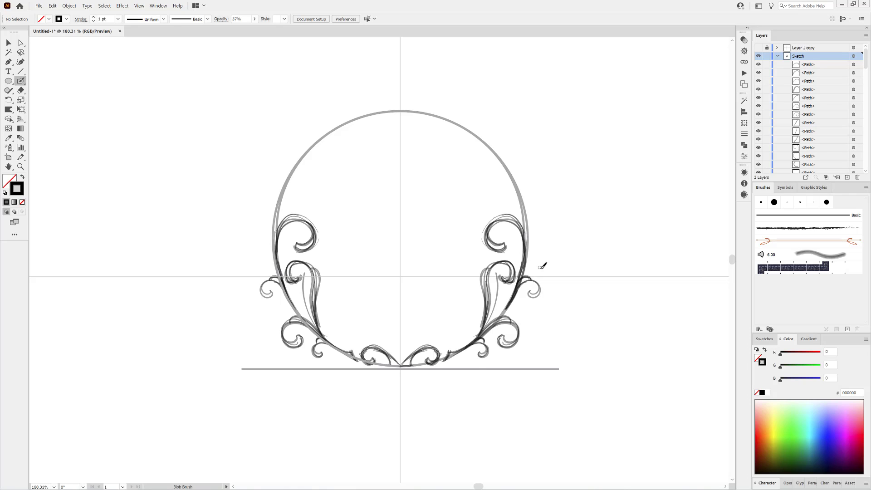
# Select the small outer curl's strokes and move them lower along the side stem, adjusting them with Free Transform
pyautogui.press('a')
pyautogui.click(526, 283)
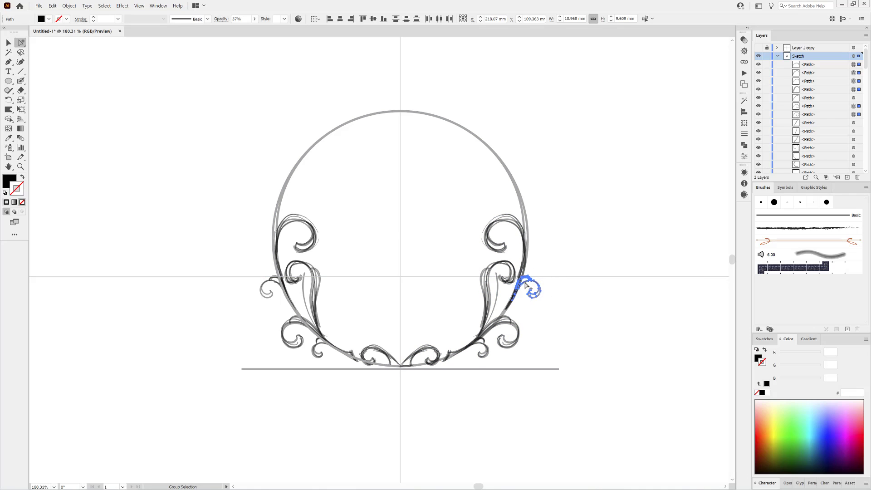
pyautogui.moveTo(526, 284)
pyautogui.mouseDown()
pyautogui.moveTo(520, 295)
pyautogui.moveTo(559, 299)
pyautogui.mouseUp()
pyautogui.click(22, 109)
pyautogui.keyDown('ctrl'); pyautogui.click(591, 247); pyautogui.keyUp('ctrl')
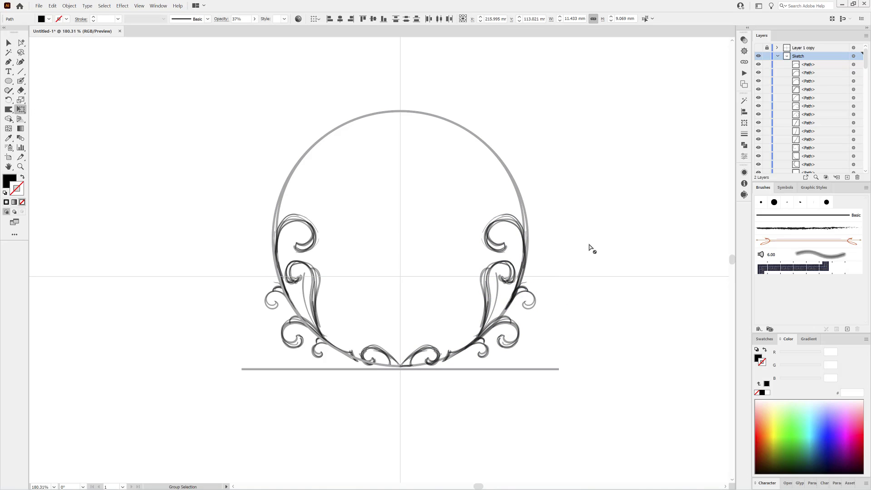
# Sketch a small spiral on the side stem beneath the large inward curl and set its strokes to 39% opacity
pyautogui.click(21, 81)
pyautogui.moveTo(524, 248)
pyautogui.mouseDown()
pyautogui.moveTo(515, 257)
pyautogui.moveTo(516, 247)
pyautogui.mouseUp()
pyautogui.moveTo(521, 248); pyautogui.dragTo(516, 258)
pyautogui.keyDown('ctrl'); pyautogui.click(522, 232); pyautogui.keyUp('ctrl')
pyautogui.keyDown('ctrl'); pyautogui.click(578, 204); pyautogui.keyUp('ctrl')
pyautogui.moveTo(514, 248); pyautogui.dragTo(516, 260)
pyautogui.moveTo(511, 254)
pyautogui.mouseDown()
pyautogui.moveTo(523, 247)
pyautogui.moveTo(518, 262)
pyautogui.mouseUp()
pyautogui.click(254, 20)
pyautogui.moveTo(257, 29); pyautogui.dragTo(236, 29)
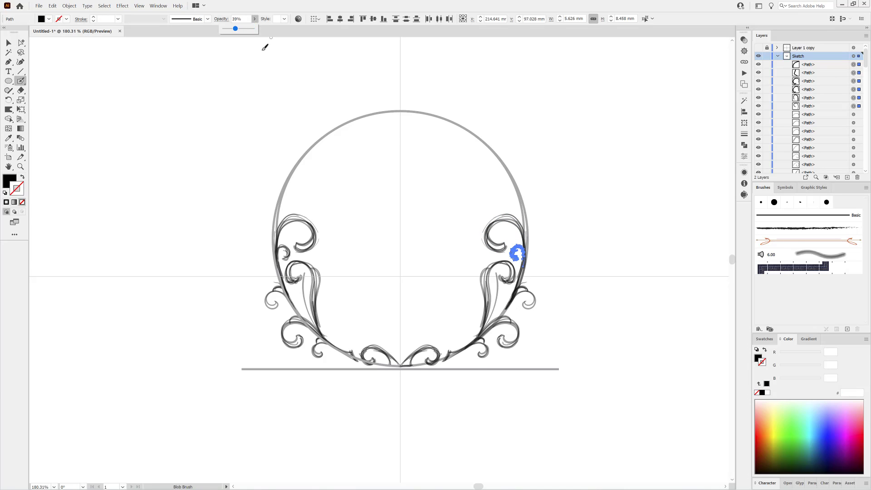
pyautogui.keyDown('ctrl'); pyautogui.click(267, 51); pyautogui.keyUp('ctrl')
# Darken the small side spiral with full-opacity strokes, and set the brush opacity back to 37%
pyautogui.moveTo(518, 258); pyautogui.dragTo(516, 253)
pyautogui.moveTo(515, 248); pyautogui.dragTo(517, 259)
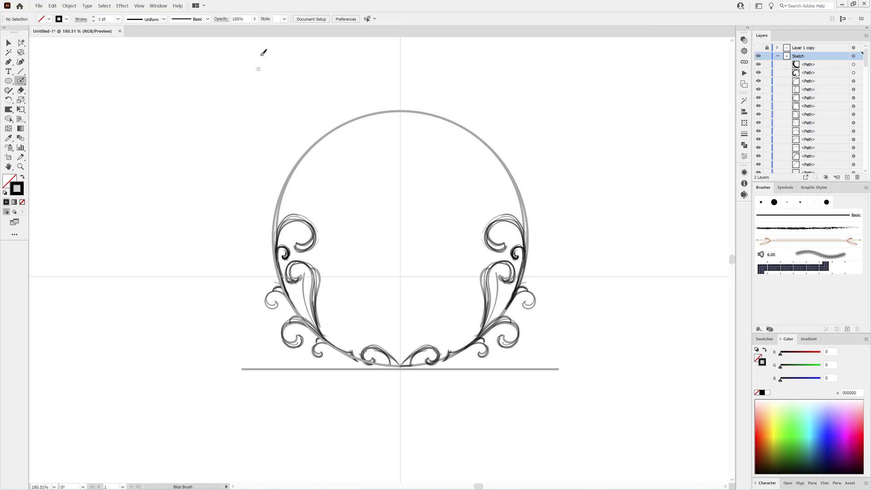
pyautogui.click(255, 20)
pyautogui.moveTo(256, 29); pyautogui.dragTo(235, 30)
pyautogui.keyDown('ctrl'); pyautogui.click(608, 206); pyautogui.keyUp('ctrl')
# Sketch a leaf bulge outside the side stem and an upper stem above it ending in an outward curl across the circle
pyautogui.moveTo(524, 270)
pyautogui.mouseDown()
pyautogui.moveTo(526, 224)
pyautogui.moveTo(511, 296)
pyautogui.moveTo(527, 227)
pyautogui.moveTo(529, 262)
pyautogui.mouseUp()
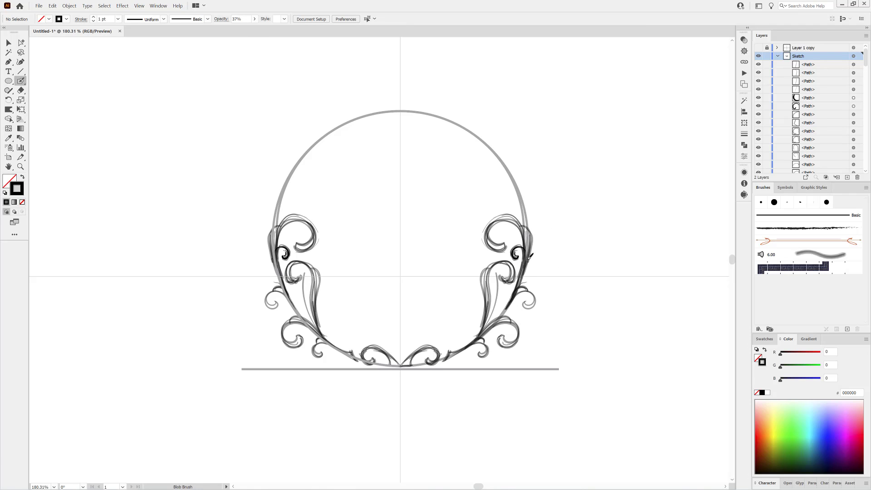
pyautogui.moveTo(524, 229)
pyautogui.mouseDown()
pyautogui.moveTo(530, 261)
pyautogui.moveTo(512, 204)
pyautogui.moveTo(518, 213)
pyautogui.mouseUp()
pyautogui.moveTo(521, 231)
pyautogui.mouseDown()
pyautogui.moveTo(497, 177)
pyautogui.moveTo(517, 161)
pyautogui.moveTo(521, 173)
pyautogui.moveTo(505, 160)
pyautogui.moveTo(503, 195)
pyautogui.moveTo(523, 233)
pyautogui.mouseUp()
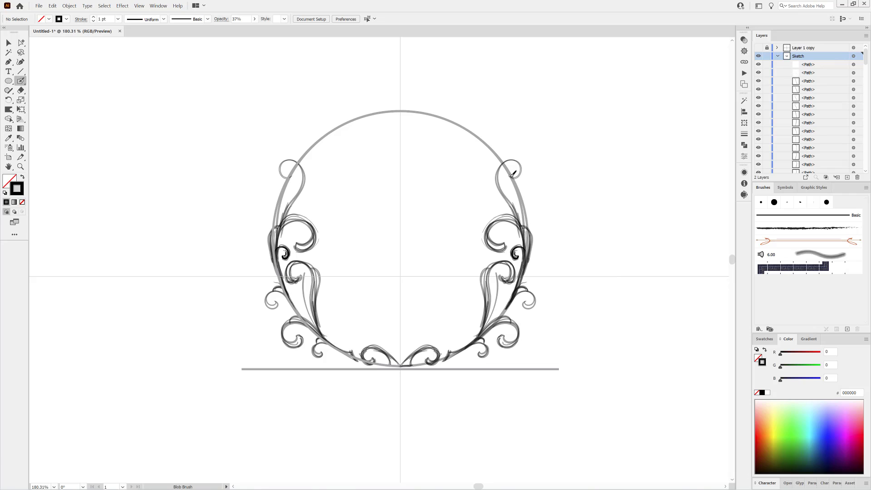
pyautogui.moveTo(512, 174)
pyautogui.mouseDown()
pyautogui.moveTo(514, 164)
pyautogui.moveTo(518, 214)
pyautogui.mouseUp()
pyautogui.moveTo(511, 193); pyautogui.dragTo(517, 215)
pyautogui.moveTo(499, 179); pyautogui.dragTo(519, 212)
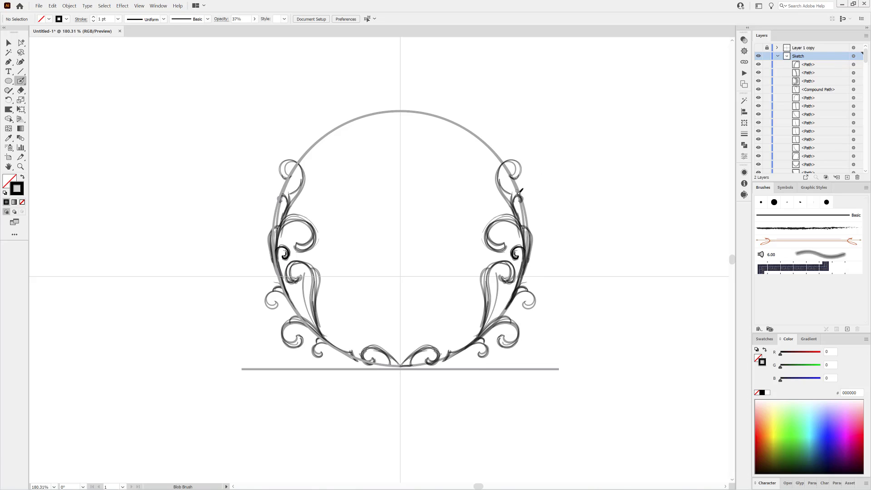
# Sketch a pointed diamond finial at the top of the circle, flanked by small leaf tips and tapering strokes
pyautogui.moveTo(403, 110)
pyautogui.mouseDown()
pyautogui.moveTo(414, 106)
pyautogui.moveTo(462, 131)
pyautogui.moveTo(419, 103)
pyautogui.moveTo(402, 110)
pyautogui.moveTo(400, 73)
pyautogui.moveTo(398, 102)
pyautogui.moveTo(413, 73)
pyautogui.moveTo(398, 88)
pyautogui.mouseUp()
pyautogui.press('e')
pyautogui.hotkey('ctrl', 'shift', 'a')
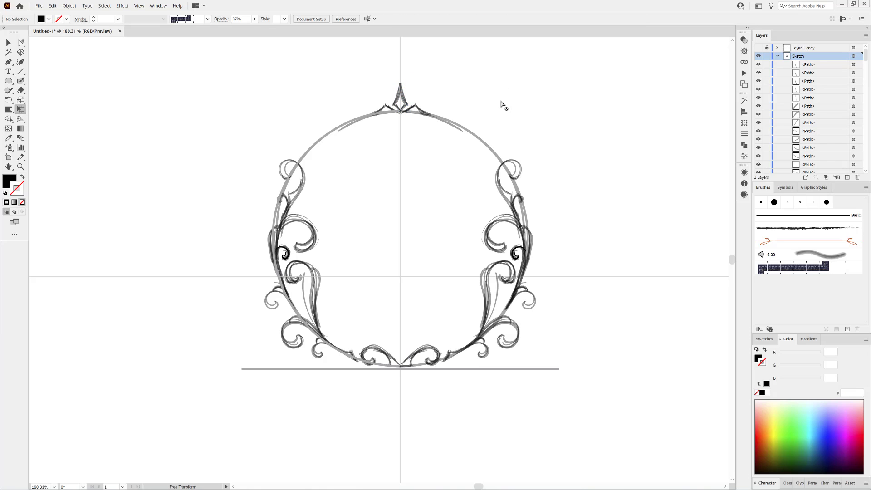
# Sketch an inward curl with a small side hook on the circle's upper shoulder and set the brush opacity to 55%
pyautogui.hotkey('shift', 'b')
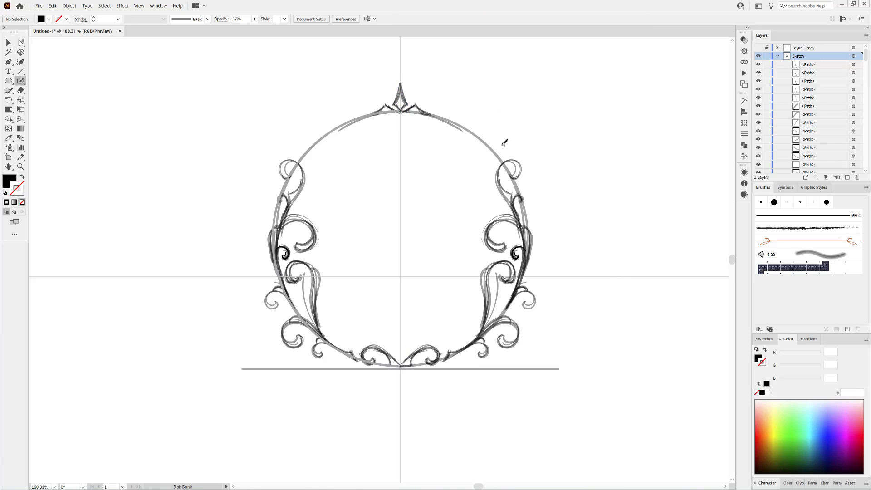
pyautogui.hotkey('shift', 'x')
pyautogui.moveTo(496, 187)
pyautogui.mouseDown()
pyautogui.moveTo(494, 159)
pyautogui.moveTo(465, 142)
pyautogui.mouseUp()
pyautogui.moveTo(465, 143); pyautogui.dragTo(471, 154)
pyautogui.moveTo(466, 149)
pyautogui.mouseDown()
pyautogui.moveTo(494, 183)
pyautogui.moveTo(485, 138)
pyautogui.mouseUp()
pyautogui.click(255, 19)
pyautogui.click(239, 32)
pyautogui.click(493, 173)
pyautogui.moveTo(483, 156); pyautogui.dragTo(488, 139)
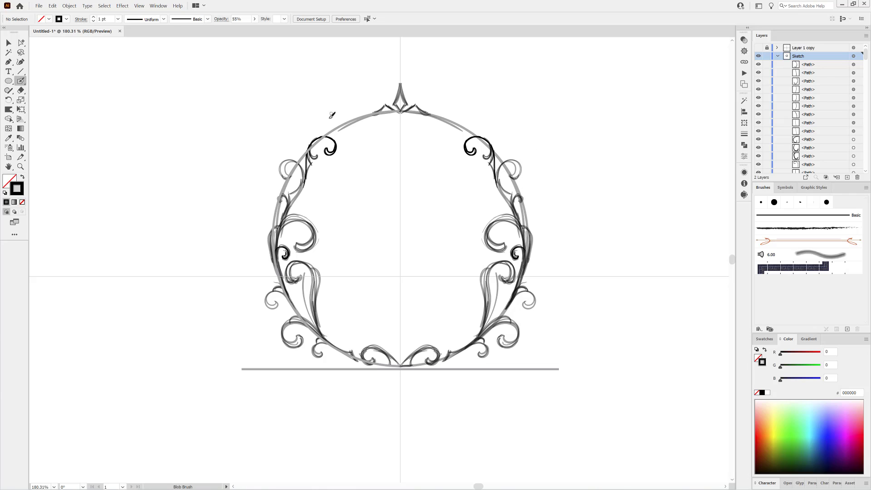
# Sketch arching strokes, small curls and shading lines around the top of the circle, and undo the last stroke
pyautogui.moveTo(417, 107); pyautogui.dragTo(459, 129)
pyautogui.moveTo(465, 131); pyautogui.dragTo(428, 113)
pyautogui.moveTo(424, 113)
pyautogui.mouseDown()
pyautogui.moveTo(467, 130)
pyautogui.moveTo(427, 103)
pyautogui.moveTo(466, 130)
pyautogui.moveTo(454, 134)
pyautogui.moveTo(453, 147)
pyautogui.moveTo(462, 130)
pyautogui.moveTo(444, 126)
pyautogui.moveTo(453, 129)
pyautogui.mouseUp()
pyautogui.moveTo(447, 126)
pyautogui.mouseDown()
pyautogui.moveTo(405, 119)
pyautogui.moveTo(449, 135)
pyautogui.moveTo(433, 150)
pyautogui.mouseUp()
pyautogui.moveTo(412, 122); pyautogui.dragTo(444, 142)
pyautogui.hotkey('ctrl', 'z')
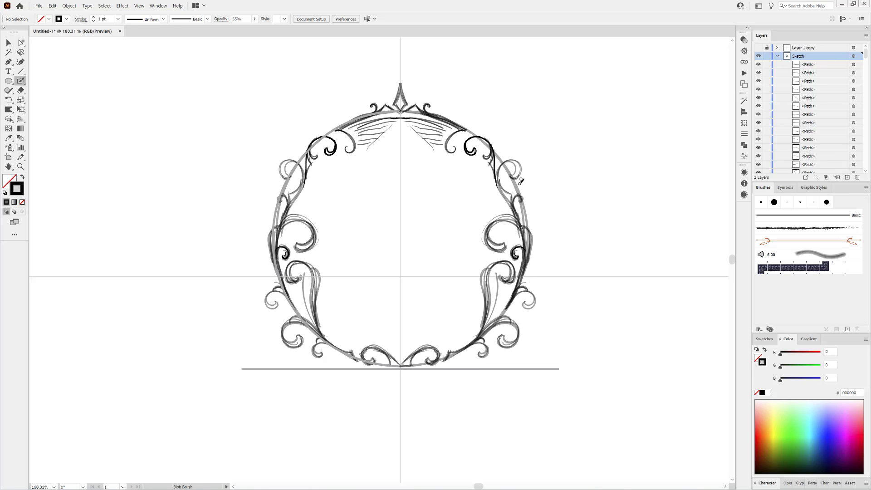
# Restore the black stroke without fill for the Blob Brush and set its opacity to 48%
pyautogui.hotkey('shift', 'x')
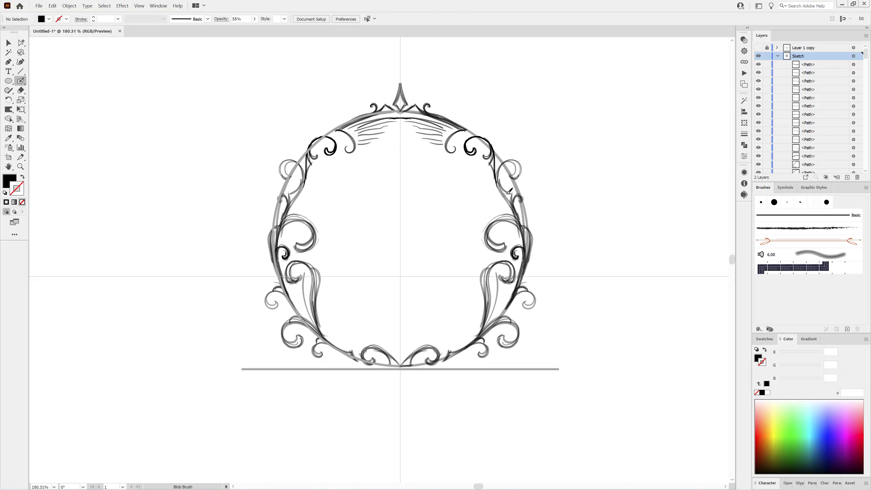
pyautogui.hotkey('shift', 'x')
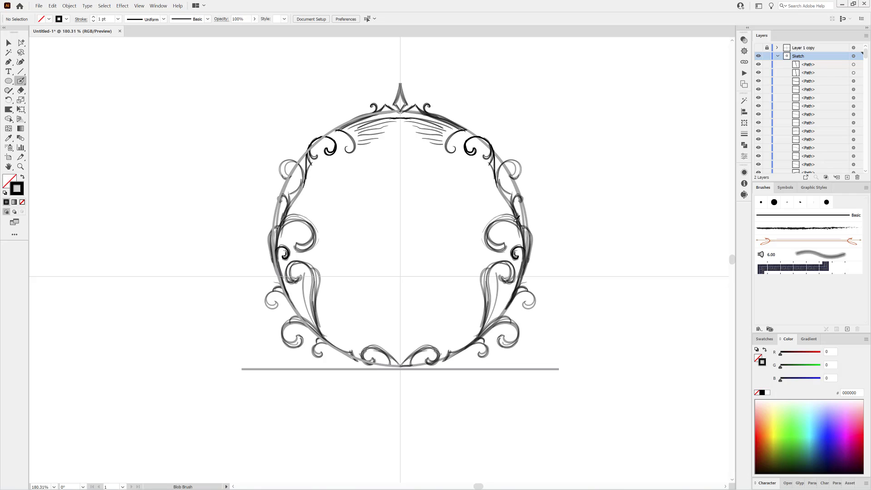
pyautogui.click(254, 18)
pyautogui.moveTo(240, 29); pyautogui.dragTo(242, 28)
pyautogui.moveTo(514, 205); pyautogui.dragTo(507, 198)
pyautogui.moveTo(463, 182); pyautogui.dragTo(465, 199)
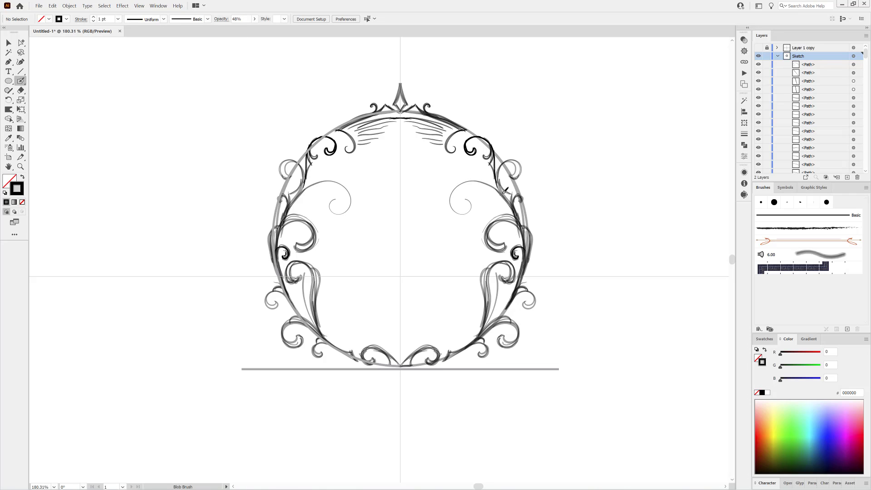
pyautogui.hotkey('ctrl', 'z')
# Sketch a large inward scroll below the shoulder curl, with a smaller curl beneath it just above the middle scroll
pyautogui.moveTo(491, 173)
pyautogui.mouseDown()
pyautogui.moveTo(492, 190)
pyautogui.moveTo(463, 199)
pyautogui.moveTo(465, 179)
pyautogui.moveTo(472, 204)
pyautogui.moveTo(463, 179)
pyautogui.moveTo(487, 197)
pyautogui.moveTo(493, 179)
pyautogui.mouseUp()
pyautogui.moveTo(491, 171); pyautogui.dragTo(491, 189)
pyautogui.moveTo(488, 226)
pyautogui.mouseDown()
pyautogui.moveTo(504, 246)
pyautogui.moveTo(485, 237)
pyautogui.mouseUp()
pyautogui.moveTo(491, 195)
pyautogui.mouseDown()
pyautogui.moveTo(481, 207)
pyautogui.moveTo(494, 212)
pyautogui.moveTo(463, 201)
pyautogui.mouseUp()
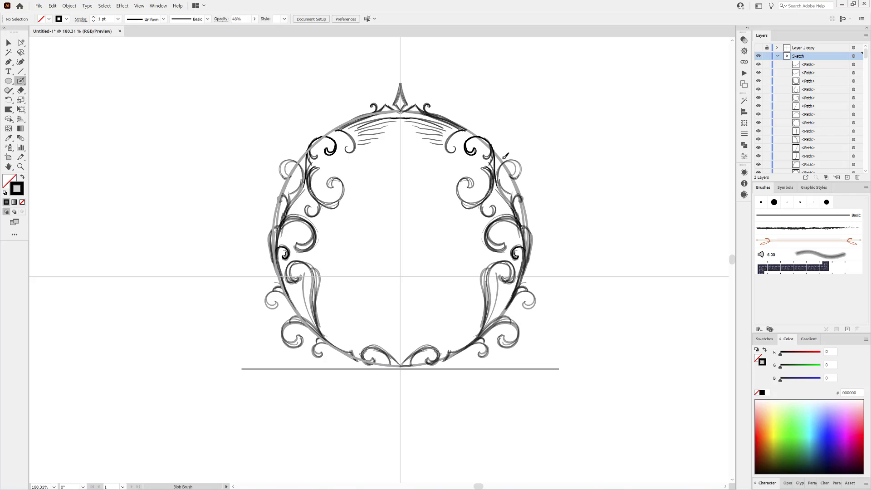
# Add fanned teardrop flourishes outside the lower side curl, outside the upper shoulder, and inside above the middle scroll
pyautogui.moveTo(528, 274)
pyautogui.mouseDown()
pyautogui.moveTo(538, 263)
pyautogui.moveTo(545, 284)
pyautogui.mouseUp()
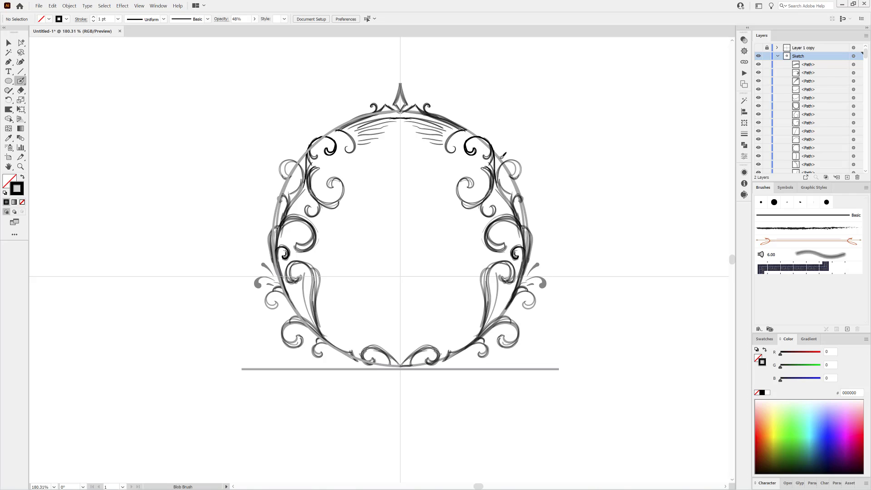
pyautogui.moveTo(526, 151); pyautogui.dragTo(513, 134)
pyautogui.moveTo(495, 143); pyautogui.dragTo(500, 123)
pyautogui.moveTo(489, 135); pyautogui.dragTo(484, 120)
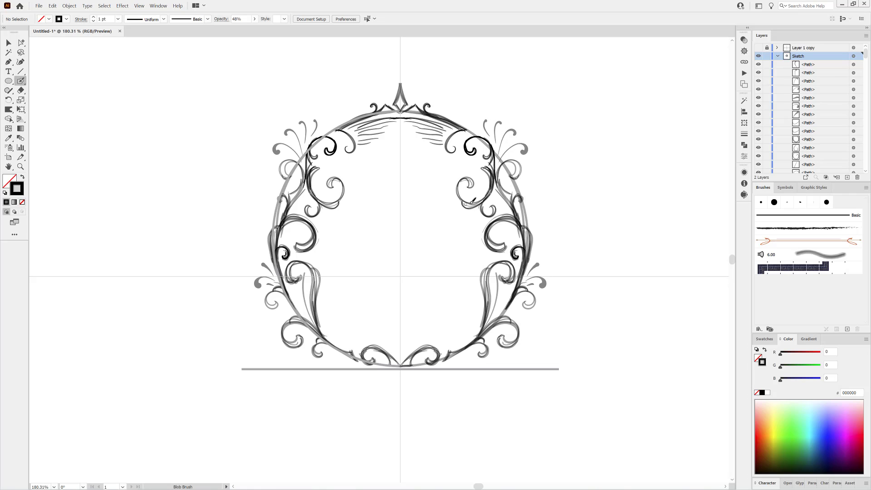
pyautogui.moveTo(477, 229)
pyautogui.mouseDown()
pyautogui.moveTo(475, 239)
pyautogui.moveTo(464, 216)
pyautogui.mouseUp()
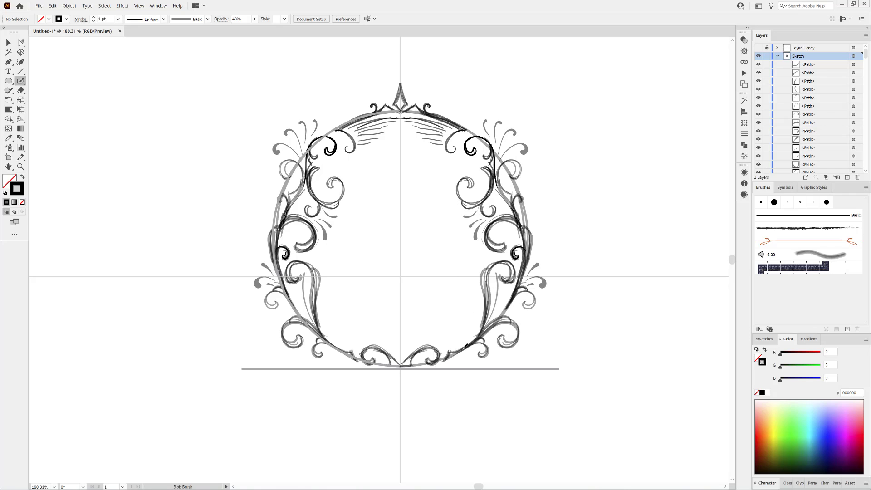
# Sketch a large inward curl from the lower arc and reinforce the adjacent tall leaf-shaped scroll
pyautogui.moveTo(463, 347)
pyautogui.mouseDown()
pyautogui.moveTo(483, 318)
pyautogui.moveTo(449, 312)
pyautogui.moveTo(457, 317)
pyautogui.mouseUp()
pyautogui.moveTo(491, 271); pyautogui.dragTo(484, 325)
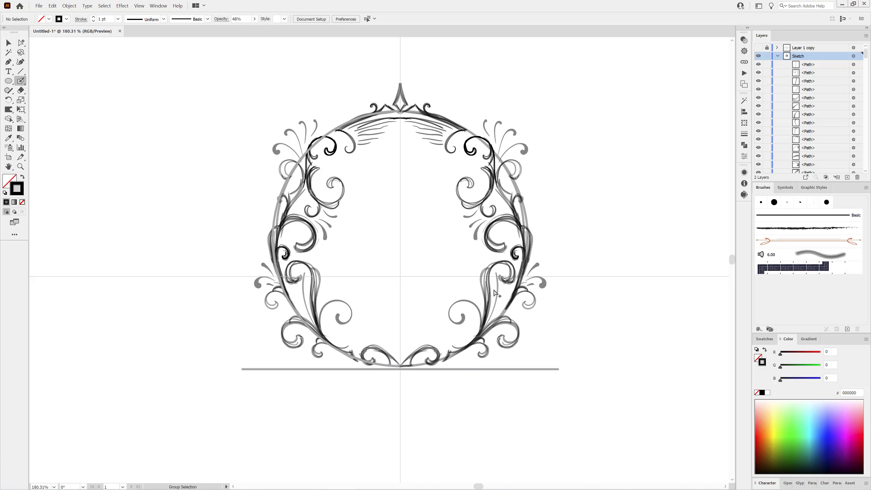
# Delete the stray stroke inside the tall lower leaf scroll and join the two bottom scrolls with a short flat base
pyautogui.keyDown('ctrl'); pyautogui.click(496, 294); pyautogui.keyUp('ctrl')
pyautogui.press('Delete')
pyautogui.moveTo(864, 53); pyautogui.dragTo(863, 173)
pyautogui.moveTo(378, 372)
pyautogui.mouseDown()
pyautogui.moveTo(436, 380)
pyautogui.moveTo(453, 373)
pyautogui.mouseUp()
# Hide the circular guide path in the Sketch layer
pyautogui.keyDown('ctrl'); pyautogui.click(401, 338); pyautogui.keyUp('ctrl')
pyautogui.moveTo(566, 310); pyautogui.dragTo(504, 294)
pyautogui.click(758, 144)
# Replace the long flourishes outside the upper shoulder curl with three short fanned teardrop strokes
pyautogui.moveTo(628, 240); pyautogui.dragTo(544, 222)
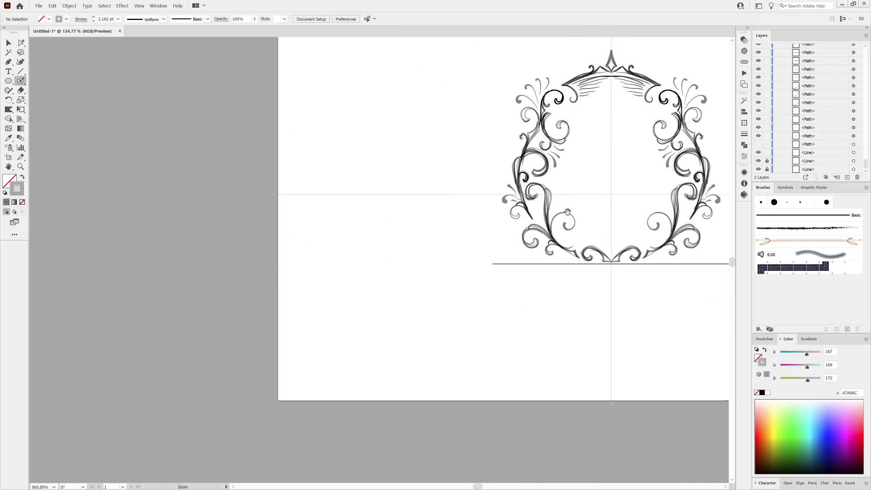
pyautogui.moveTo(544, 181); pyautogui.dragTo(409, 236)
pyautogui.press('Delete')
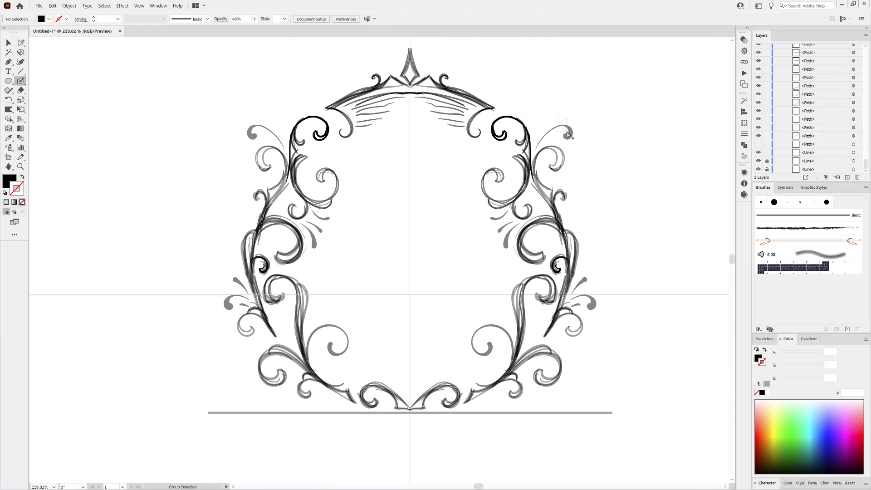
pyautogui.moveTo(556, 135); pyautogui.dragTo(556, 137)
pyautogui.moveTo(534, 142); pyautogui.dragTo(546, 126)
pyautogui.moveTo(534, 136); pyautogui.dragTo(535, 120)
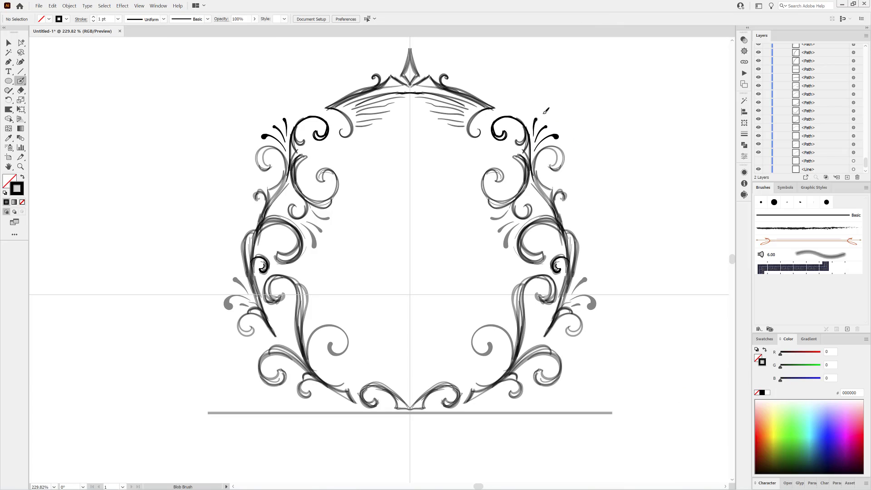
# Set the brush opacity to 41% and add teardrop flourishes around the tall leaf scroll and small curls outside the upper side
pyautogui.press('4')
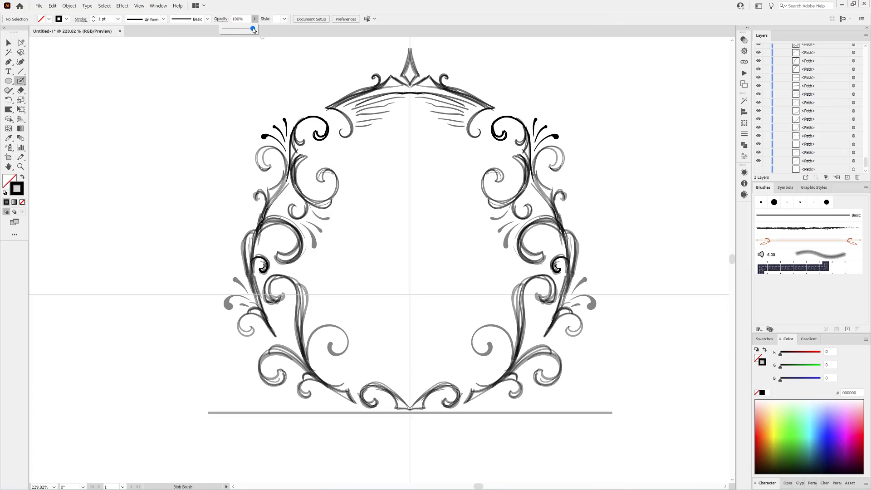
pyautogui.press('1')
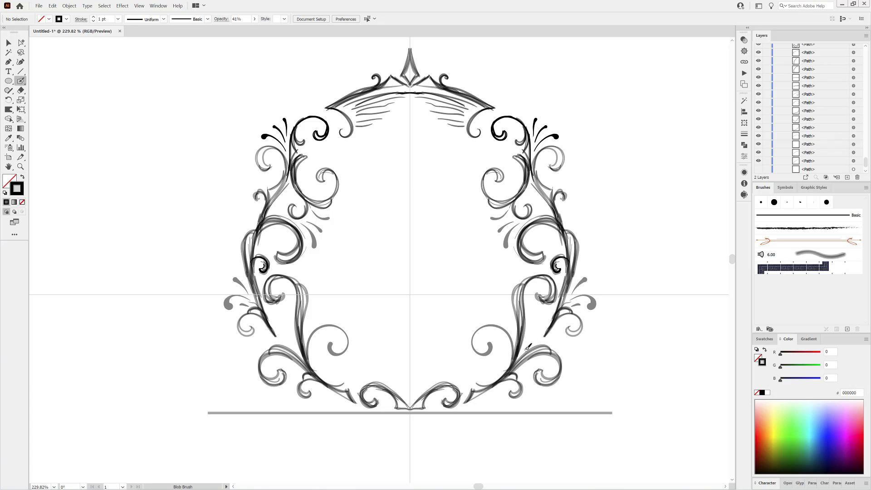
pyautogui.moveTo(539, 326); pyautogui.dragTo(545, 319)
pyautogui.moveTo(527, 335)
pyautogui.mouseDown()
pyautogui.moveTo(538, 311)
pyautogui.moveTo(487, 312)
pyautogui.moveTo(495, 302)
pyautogui.moveTo(518, 345)
pyautogui.mouseUp()
pyautogui.moveTo(520, 285); pyautogui.dragTo(518, 329)
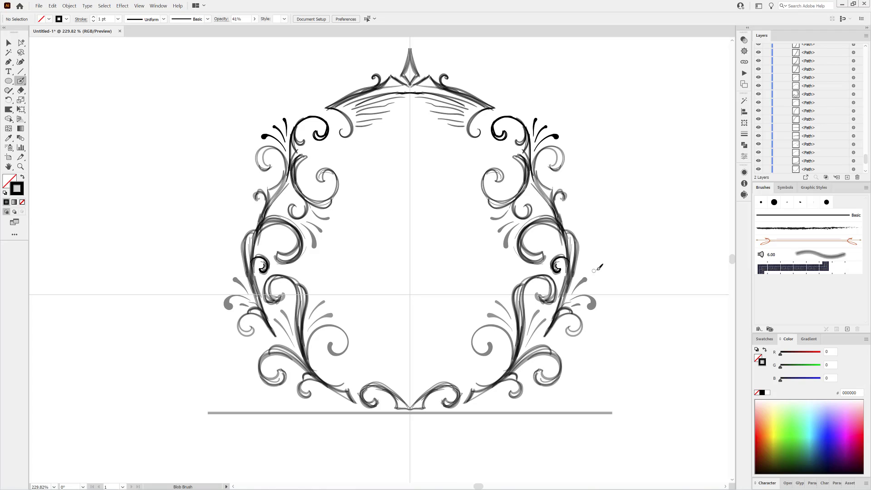
pyautogui.moveTo(572, 224); pyautogui.dragTo(582, 217)
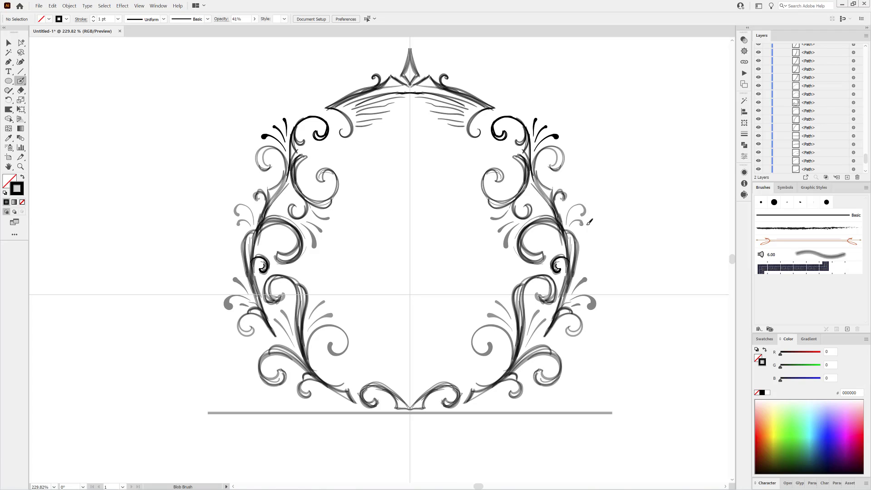
# Delete the inner flourishes above the middle scroll and redraw them as a tighter fan of teardrop strokes
pyautogui.moveTo(487, 219); pyautogui.dragTo(504, 234)
pyautogui.press('Delete')
pyautogui.keyDown('ctrl'); pyautogui.click(507, 239); pyautogui.keyUp('ctrl')
pyautogui.press('Delete')
pyautogui.moveTo(504, 211); pyautogui.dragTo(494, 220)
pyautogui.moveTo(508, 212); pyautogui.dragTo(511, 225)
# Add a fan of three teardrop strokes beneath the middle scroll and a small curl outside the upper shoulder
pyautogui.moveTo(513, 259); pyautogui.dragTo(506, 252)
pyautogui.moveTo(527, 269); pyautogui.dragTo(505, 267)
pyautogui.moveTo(520, 274); pyautogui.dragTo(508, 284)
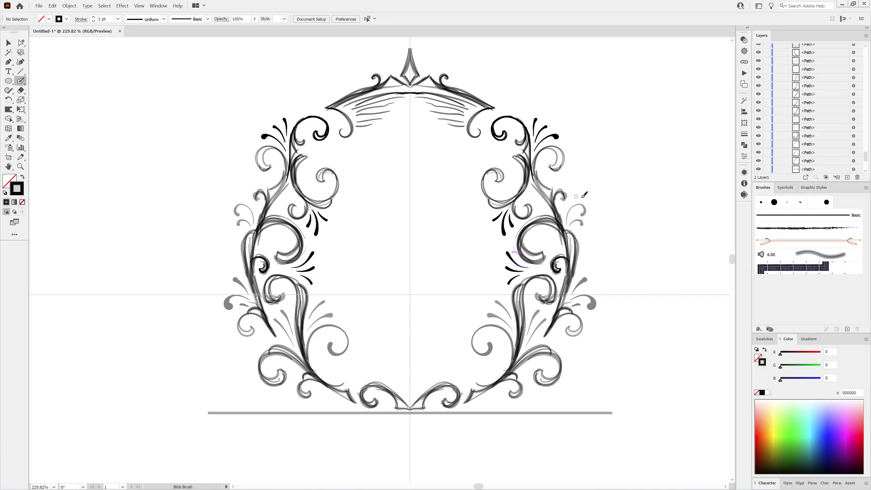
pyautogui.moveTo(575, 169); pyautogui.dragTo(583, 163)
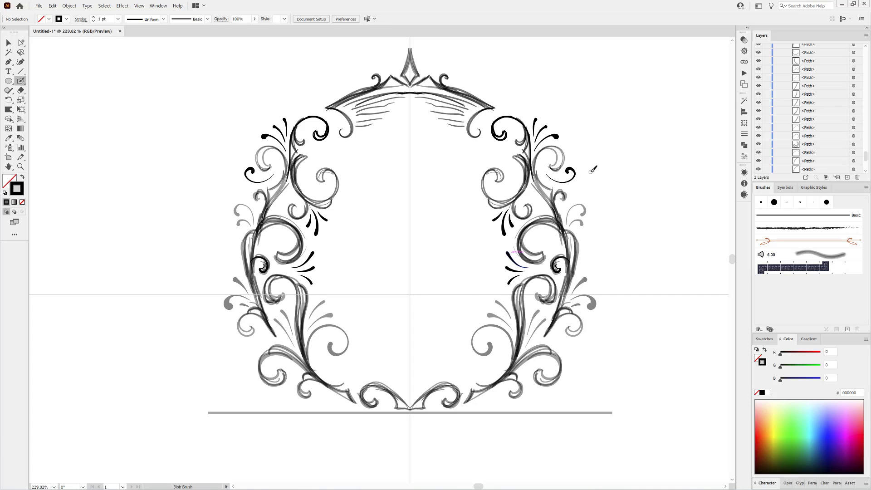
# Sketch a mirrored pair of outward curls rising from a pointed base above the junction of the two bottom scrolls
pyautogui.scroll(4, 430, 411)
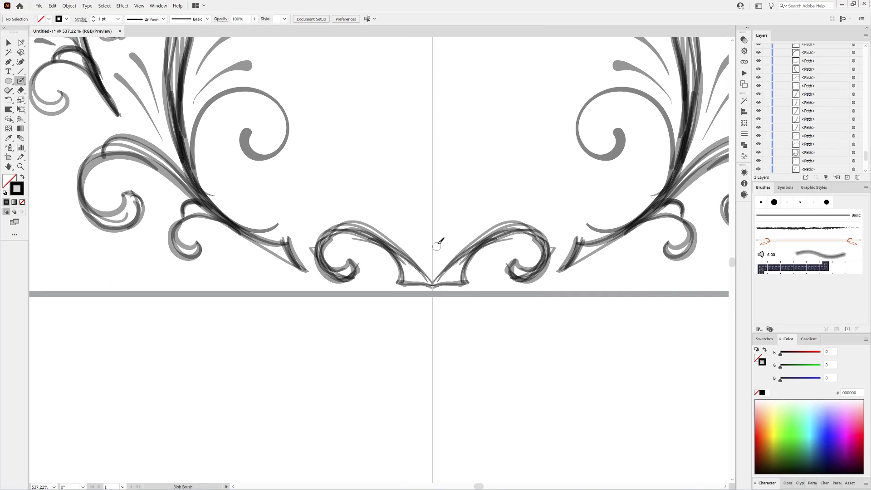
pyautogui.moveTo(435, 242); pyautogui.dragTo(447, 213)
pyautogui.hotkey('ctrl', 'z')
pyautogui.click(255, 19)
pyautogui.moveTo(253, 29); pyautogui.dragTo(238, 31)
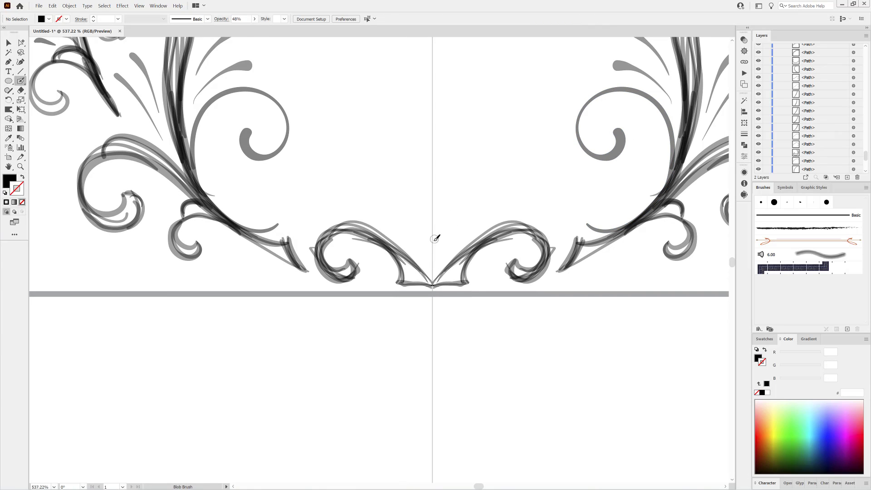
pyautogui.moveTo(435, 239)
pyautogui.mouseDown()
pyautogui.moveTo(452, 195)
pyautogui.moveTo(492, 213)
pyautogui.moveTo(481, 210)
pyautogui.moveTo(433, 255)
pyautogui.moveTo(450, 248)
pyautogui.moveTo(439, 206)
pyautogui.mouseUp()
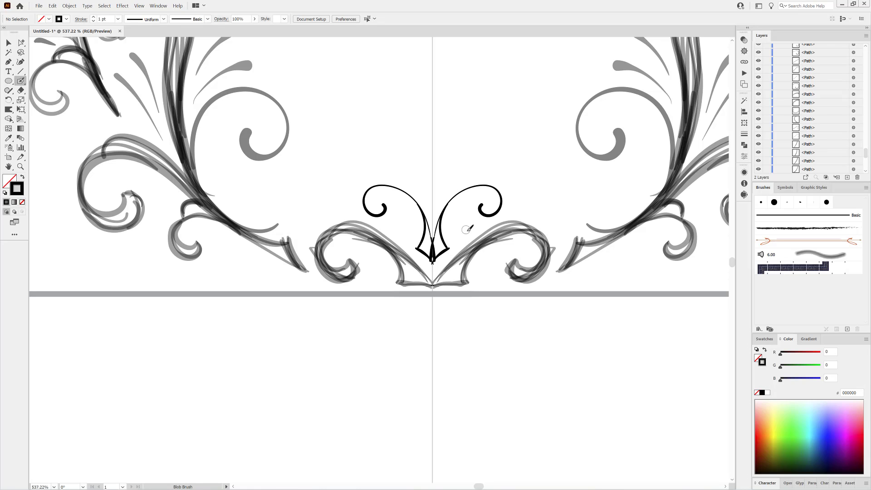
# Set the brush opacity to 50% and add inner leaves and a pointed diamond tip to the bottom centre ornament
pyautogui.press('5')
pyautogui.moveTo(432, 256)
pyautogui.mouseDown()
pyautogui.moveTo(451, 192)
pyautogui.moveTo(473, 185)
pyautogui.mouseUp()
pyautogui.moveTo(432, 207); pyautogui.dragTo(444, 184)
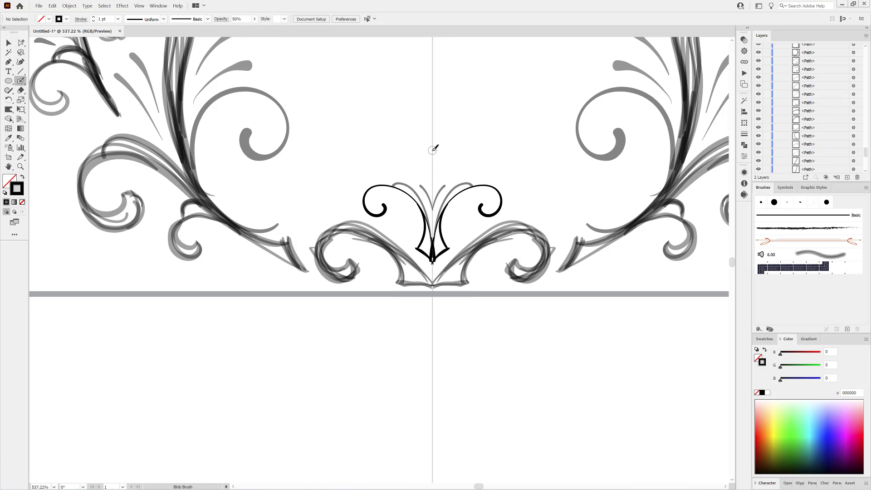
pyautogui.moveTo(432, 151); pyautogui.dragTo(440, 183)
# Add a small curled end to the lower side arc and thicken the large lower inward curl
pyautogui.scroll(-6, 522, 242)
pyautogui.scroll(5, 542, 245)
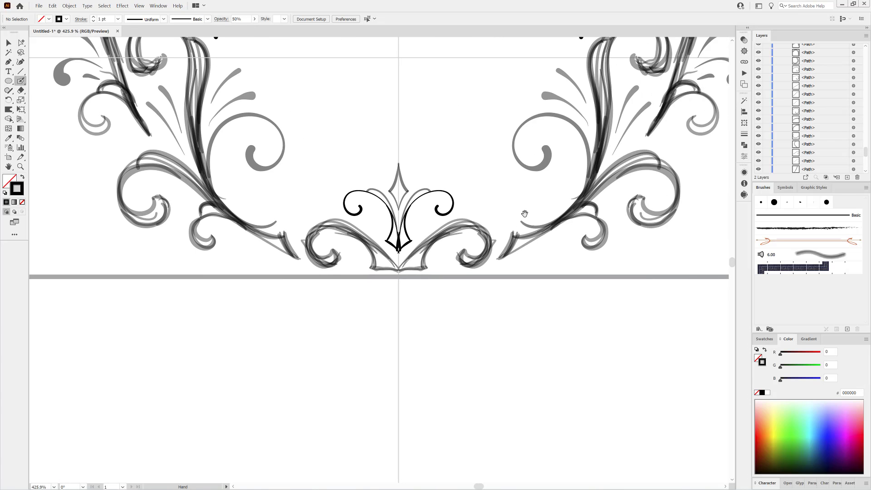
pyautogui.moveTo(521, 221)
pyautogui.mouseDown()
pyautogui.moveTo(602, 166)
pyautogui.moveTo(583, 194)
pyautogui.mouseUp()
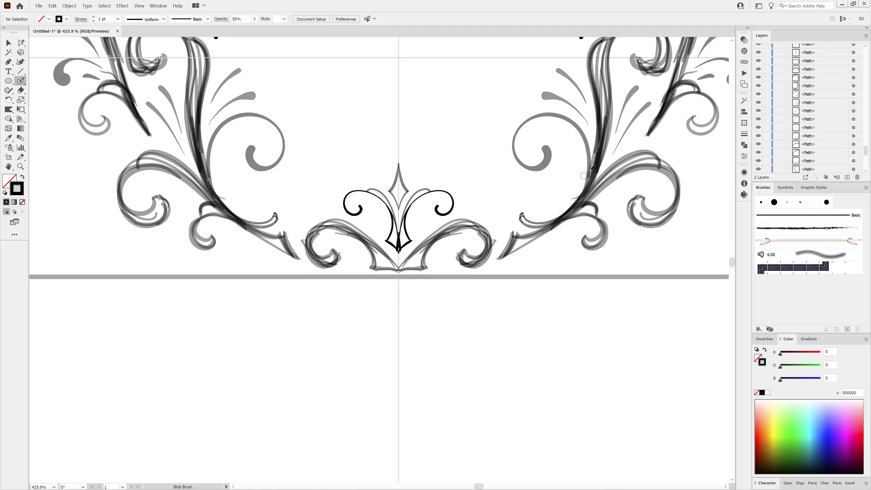
pyautogui.moveTo(538, 170); pyautogui.dragTo(539, 146)
pyautogui.moveTo(542, 144)
pyautogui.mouseDown()
pyautogui.moveTo(524, 130)
pyautogui.moveTo(557, 115)
pyautogui.moveTo(523, 121)
pyautogui.mouseUp()
pyautogui.scroll(-6, 556, 357)
pyautogui.scroll(3, 598, 325)
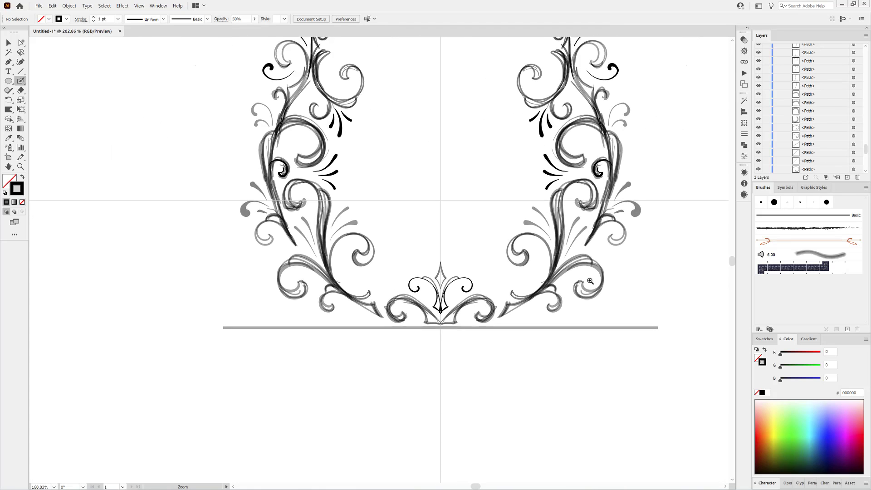
# Sketch pointed peaks at both ends of the baseline and fill the space beneath the lower scrolls with small curls
pyautogui.moveTo(643, 323)
pyautogui.mouseDown()
pyautogui.moveTo(594, 310)
pyautogui.moveTo(607, 312)
pyautogui.mouseUp()
pyautogui.moveTo(607, 312)
pyautogui.mouseDown()
pyautogui.moveTo(583, 298)
pyautogui.moveTo(525, 313)
pyautogui.mouseUp()
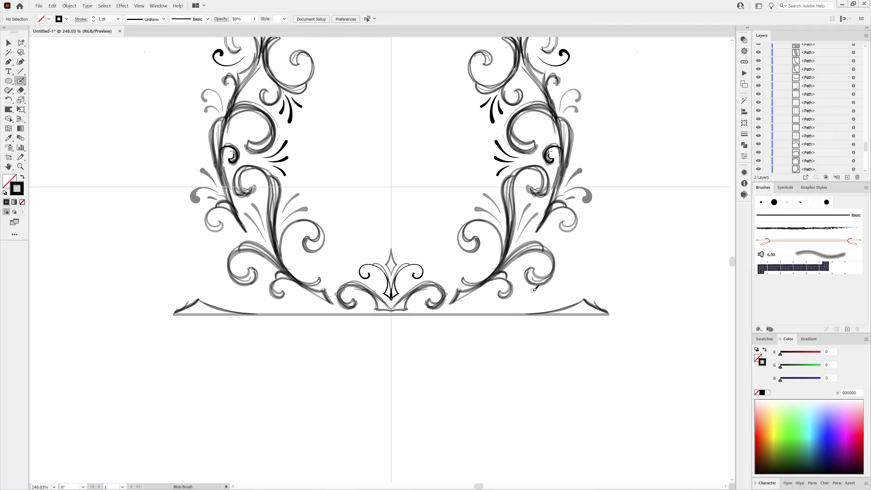
pyautogui.moveTo(568, 291)
pyautogui.mouseDown()
pyautogui.moveTo(555, 308)
pyautogui.moveTo(534, 297)
pyautogui.mouseUp()
pyautogui.moveTo(521, 291)
pyautogui.mouseDown()
pyautogui.moveTo(531, 300)
pyautogui.moveTo(519, 303)
pyautogui.moveTo(558, 314)
pyautogui.moveTo(531, 313)
pyautogui.mouseUp()
pyautogui.moveTo(438, 313)
pyautogui.mouseDown()
pyautogui.moveTo(476, 303)
pyautogui.moveTo(522, 313)
pyautogui.mouseUp()
pyautogui.moveTo(476, 302)
pyautogui.mouseDown()
pyautogui.moveTo(496, 310)
pyautogui.moveTo(494, 296)
pyautogui.moveTo(492, 307)
pyautogui.mouseUp()
pyautogui.moveTo(484, 302); pyautogui.dragTo(491, 298)
pyautogui.moveTo(561, 276)
pyautogui.mouseDown()
pyautogui.moveTo(489, 299)
pyautogui.moveTo(516, 300)
pyautogui.mouseUp()
# Sketch a shorter horizontal line below the baseline with pointed corners and paired scrolls curling toward the centre beneath it
pyautogui.moveTo(476, 331)
pyautogui.mouseDown()
pyautogui.moveTo(539, 331)
pyautogui.moveTo(516, 342)
pyautogui.mouseUp()
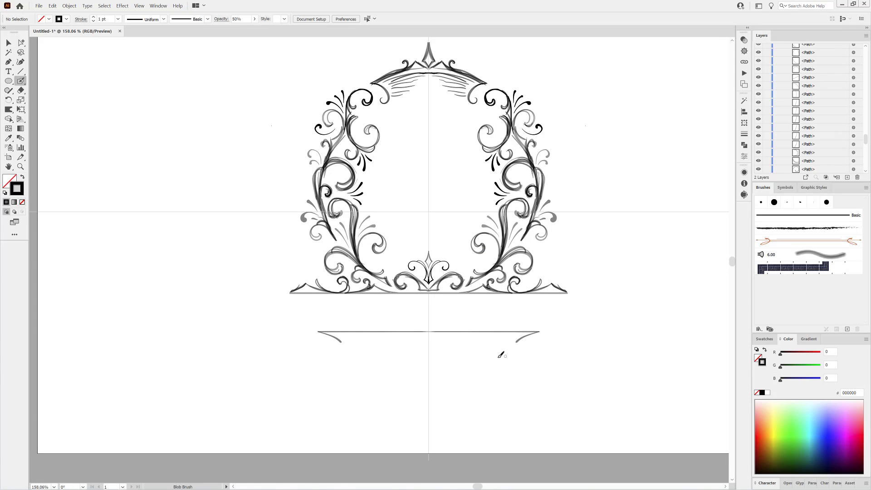
pyautogui.moveTo(429, 350); pyautogui.dragTo(446, 332)
pyautogui.moveTo(446, 335)
pyautogui.mouseDown()
pyautogui.moveTo(429, 346)
pyautogui.moveTo(445, 350)
pyautogui.mouseUp()
pyautogui.moveTo(430, 349)
pyautogui.mouseDown()
pyautogui.moveTo(449, 350)
pyautogui.moveTo(446, 341)
pyautogui.moveTo(436, 346)
pyautogui.moveTo(493, 341)
pyautogui.moveTo(497, 330)
pyautogui.moveTo(472, 342)
pyautogui.moveTo(456, 332)
pyautogui.moveTo(474, 342)
pyautogui.moveTo(492, 337)
pyautogui.moveTo(473, 331)
pyautogui.moveTo(526, 339)
pyautogui.moveTo(504, 331)
pyautogui.moveTo(472, 343)
pyautogui.moveTo(497, 341)
pyautogui.mouseUp()
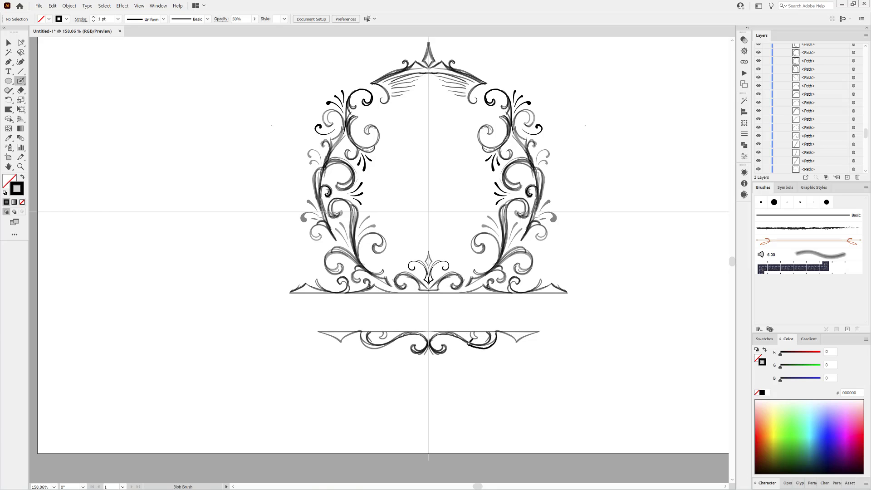
# Add a pointed diamond drop below the central curls and reinforce the horizontal line above them
pyautogui.moveTo(431, 352); pyautogui.dragTo(430, 375)
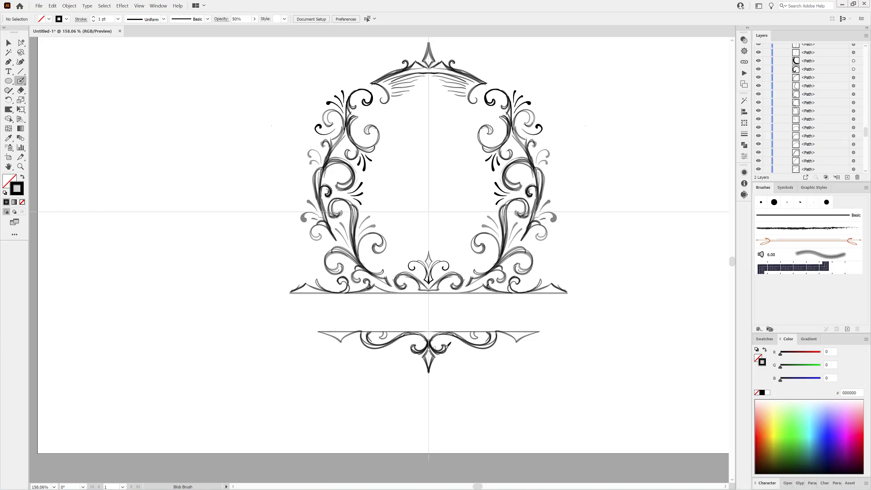
pyautogui.moveTo(445, 327); pyautogui.dragTo(539, 331)
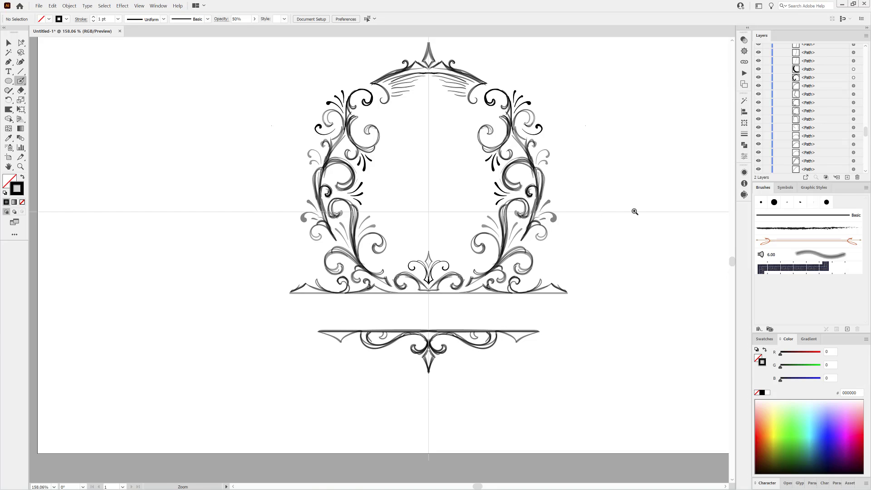
pyautogui.moveTo(634, 211)
pyautogui.mouseDown()
pyautogui.moveTo(515, 208)
pyautogui.moveTo(578, 239)
pyautogui.mouseUp()
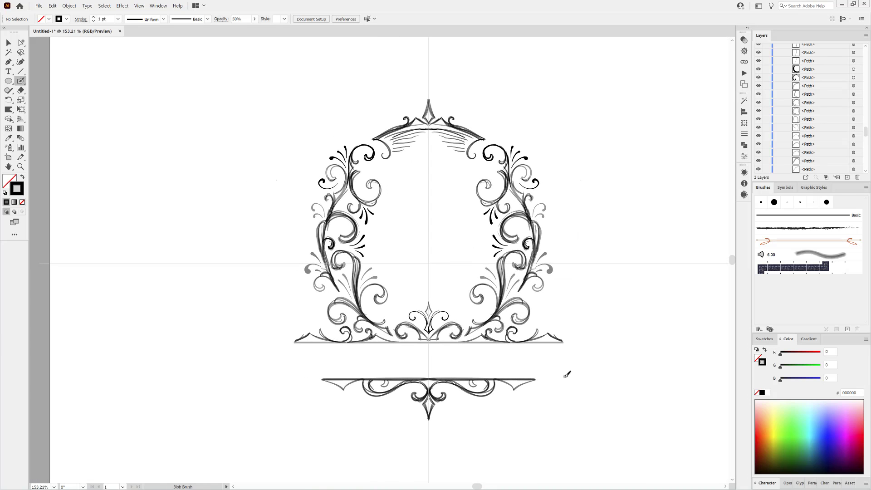
# Reduce the opacity of all artwork on the Sketch layer to 8% and lock the layer
pyautogui.moveTo(864, 132); pyautogui.dragTo(864, 47)
pyautogui.click(777, 56)
pyautogui.click(863, 56)
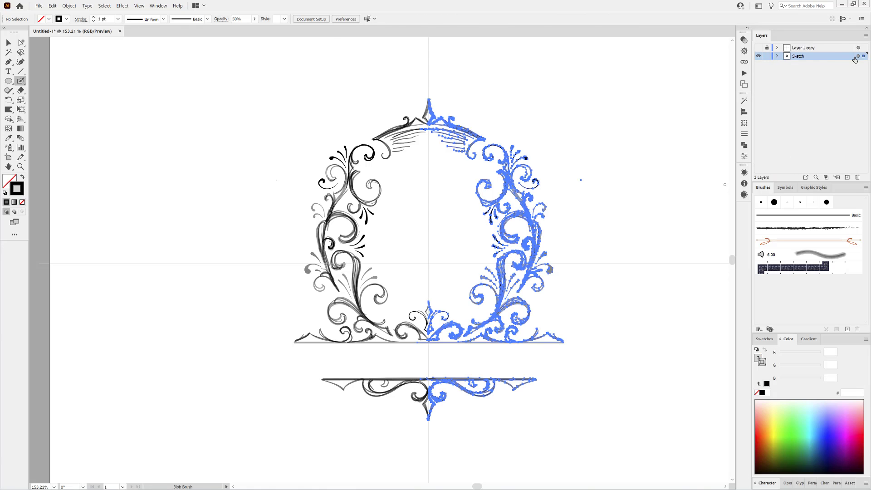
pyautogui.click(255, 18)
pyautogui.moveTo(239, 28); pyautogui.dragTo(228, 30)
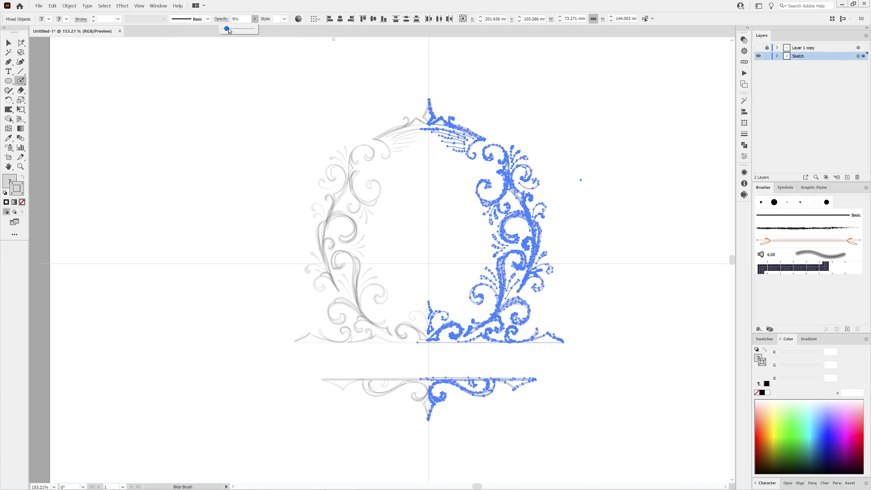
pyautogui.click(767, 56)
# Show and unlock Layer 1 copy, hide its two guide lines, and make it the active layer
pyautogui.click(758, 47)
pyautogui.click(766, 48)
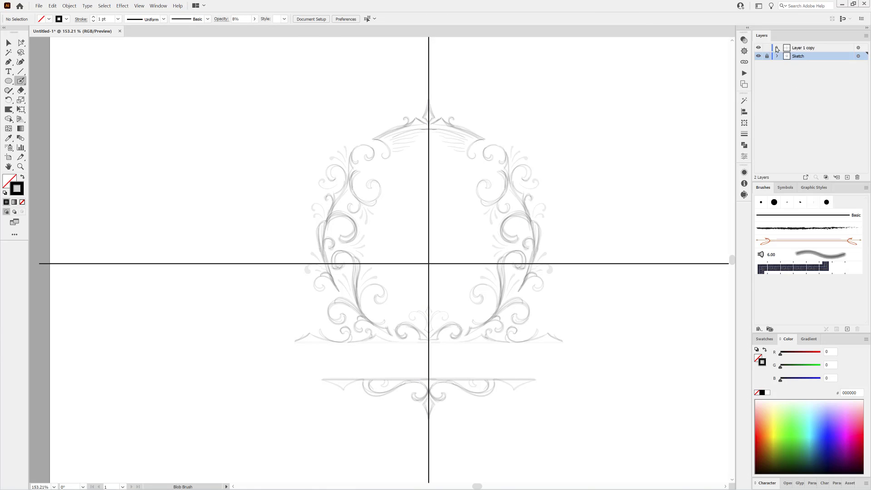
pyautogui.click(777, 47)
pyautogui.moveTo(758, 56); pyautogui.dragTo(757, 65)
pyautogui.click(802, 48)
# Switch to the Pencil tool and confirm its options with filled new strokes, keep selected and edit selected paths enabled
pyautogui.moveTo(433, 352)
pyautogui.mouseDown()
pyautogui.moveTo(459, 309)
pyautogui.moveTo(484, 301)
pyautogui.mouseUp()
pyautogui.moveTo(9, 90); pyautogui.dragTo(30, 102)
pyautogui.doubleClick(9, 90)
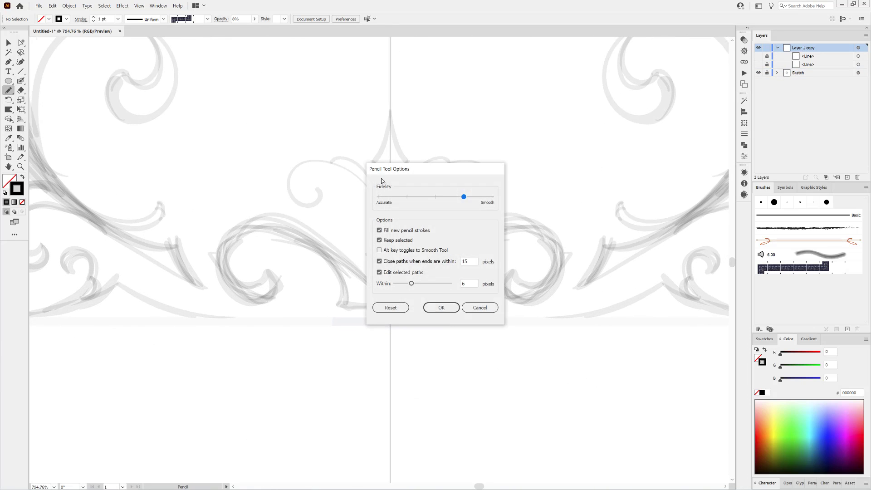
pyautogui.click(444, 305)
# Set both fill and stroke to none for the Pencil tool and discard the test stroke
pyautogui.click(756, 359)
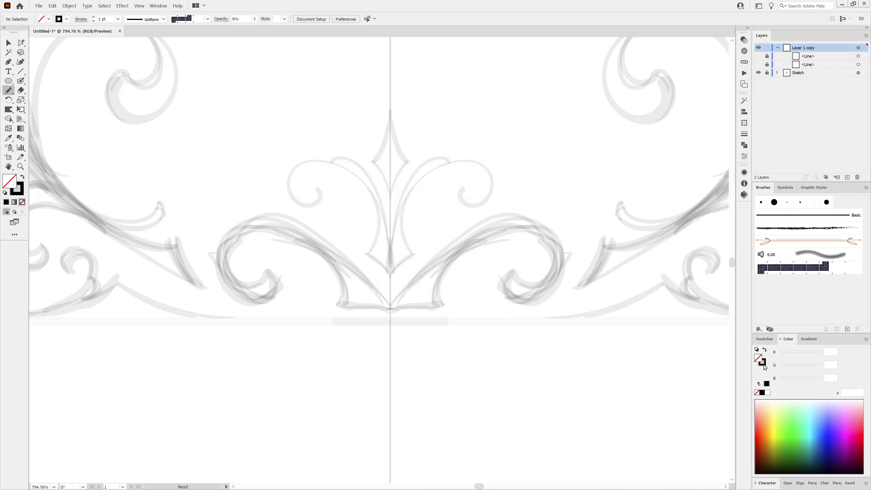
pyautogui.hotkey('shift', 'x')
pyautogui.moveTo(424, 240)
pyautogui.mouseDown()
pyautogui.moveTo(428, 247)
pyautogui.moveTo(434, 233)
pyautogui.mouseUp()
pyautogui.press('Delete')
pyautogui.click(756, 393)
# Trace the right bottom scroll from the centre axis along its flat base, inner curve, curl tip and outer edge
pyautogui.moveTo(400, 321); pyautogui.dragTo(433, 330)
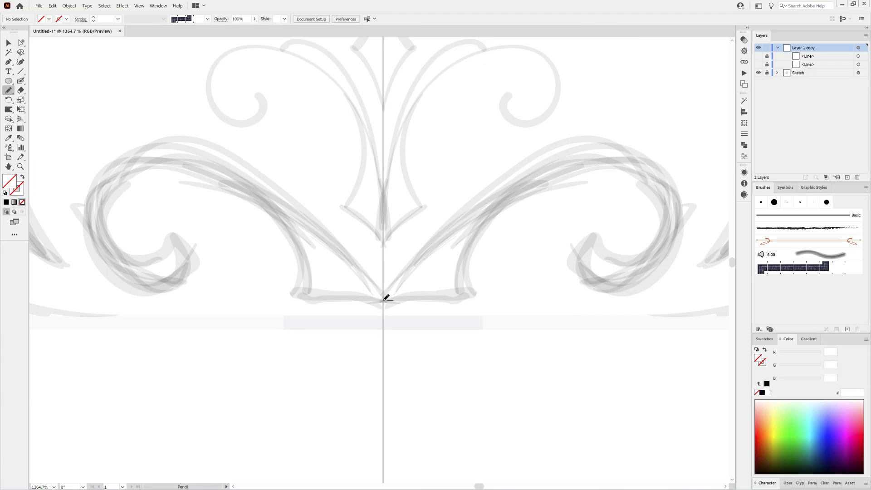
pyautogui.moveTo(383, 301); pyautogui.dragTo(475, 300)
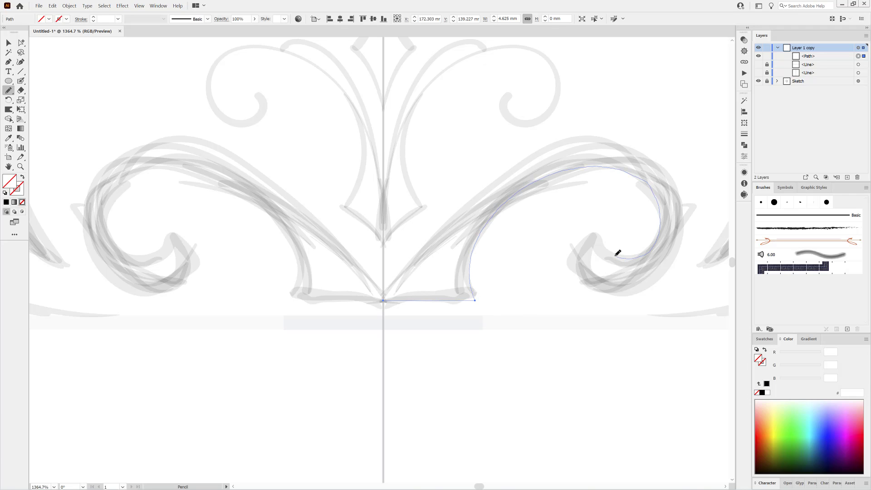
pyautogui.moveTo(617, 253); pyautogui.dragTo(599, 232)
pyautogui.moveTo(9, 90)
pyautogui.mouseDown()
pyautogui.moveTo(38, 107)
pyautogui.moveTo(38, 100)
pyautogui.mouseUp()
pyautogui.moveTo(643, 167); pyautogui.dragTo(643, 165)
pyautogui.moveTo(642, 150)
pyautogui.mouseDown()
pyautogui.moveTo(652, 162)
pyautogui.moveTo(698, 162)
pyautogui.mouseUp()
# Reshape the outer edge of the traced bottom curl by adjusting its anchor points
pyautogui.click(21, 42)
pyautogui.moveTo(643, 211); pyautogui.dragTo(652, 224)
pyautogui.scroll(-5, 573, 251)
# Close the bottom scroll outline along its upper edge and fill the shape with black
pyautogui.press('n')
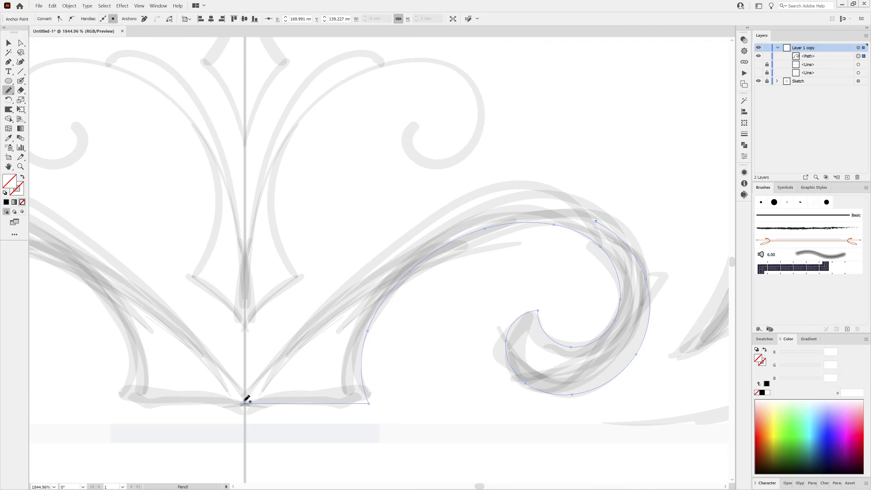
pyautogui.moveTo(346, 285)
pyautogui.mouseDown()
pyautogui.moveTo(474, 189)
pyautogui.moveTo(576, 186)
pyautogui.mouseUp()
pyautogui.moveTo(595, 221); pyautogui.dragTo(596, 222)
pyautogui.click(761, 392)
pyautogui.moveTo(651, 365)
pyautogui.mouseDown()
pyautogui.moveTo(603, 354)
pyautogui.moveTo(457, 216)
pyautogui.mouseUp()
pyautogui.moveTo(430, 181)
pyautogui.mouseDown()
pyautogui.moveTo(441, 235)
pyautogui.moveTo(476, 272)
pyautogui.mouseUp()
pyautogui.moveTo(408, 374); pyautogui.dragTo(449, 342)
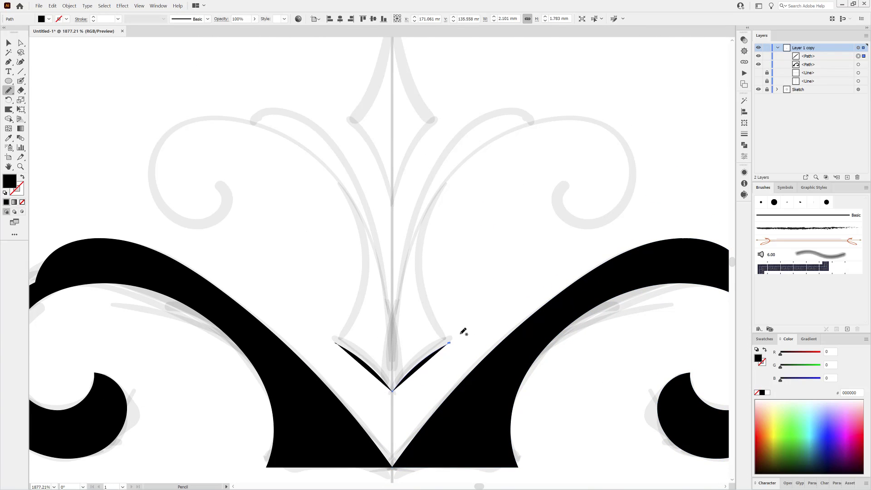
pyautogui.hotkey('ctrl', 'z')
pyautogui.hotkey('ctrl', 'y')
pyautogui.hotkey('ctrl', 'y')
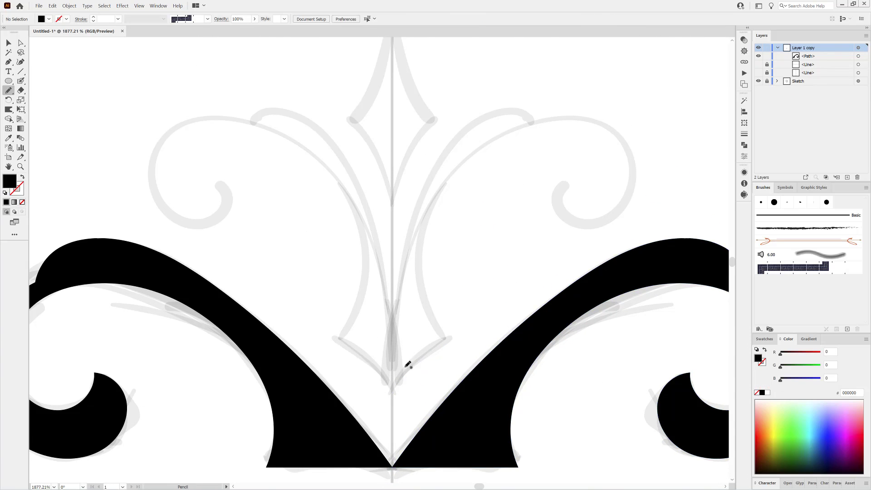
# Trace the right half of the inner leaf from its lower point around the small curl back to the axis, and fill it with black
pyautogui.moveTo(397, 382); pyautogui.dragTo(445, 338)
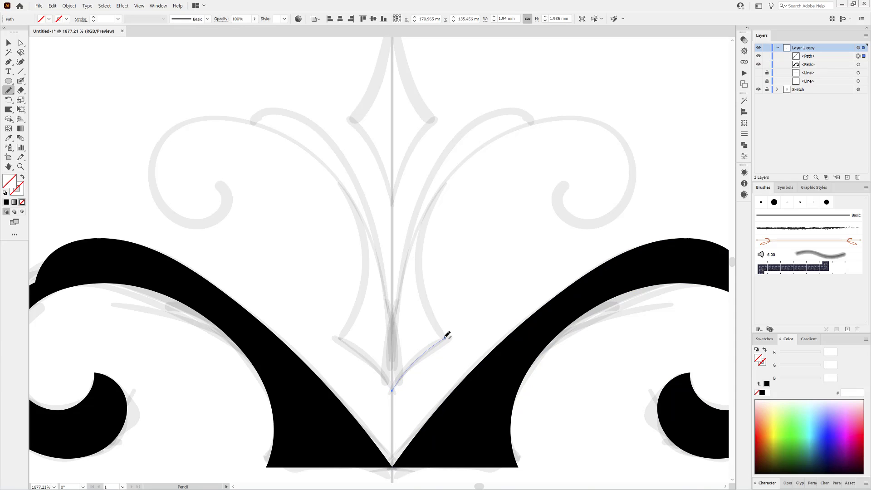
pyautogui.moveTo(430, 295)
pyautogui.mouseDown()
pyautogui.moveTo(443, 195)
pyautogui.moveTo(540, 119)
pyautogui.mouseUp()
pyautogui.moveTo(585, 188); pyautogui.dragTo(590, 176)
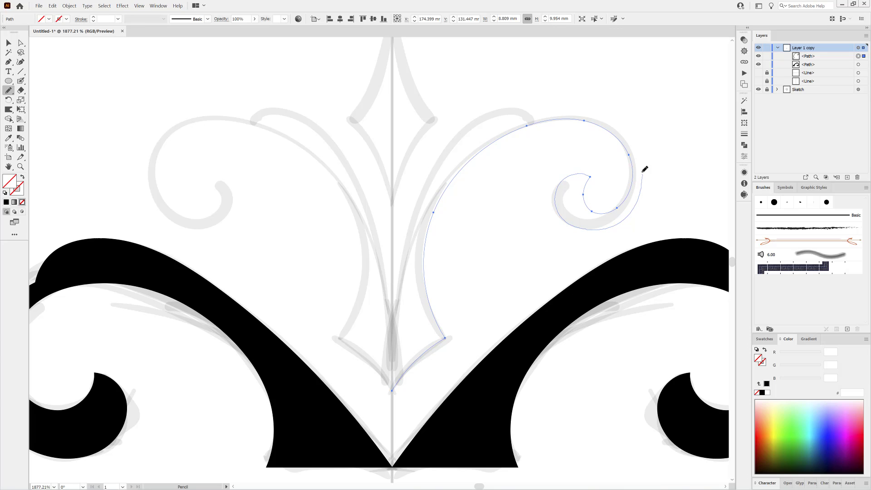
pyautogui.moveTo(537, 117); pyautogui.dragTo(534, 120)
pyautogui.moveTo(479, 114); pyautogui.dragTo(421, 183)
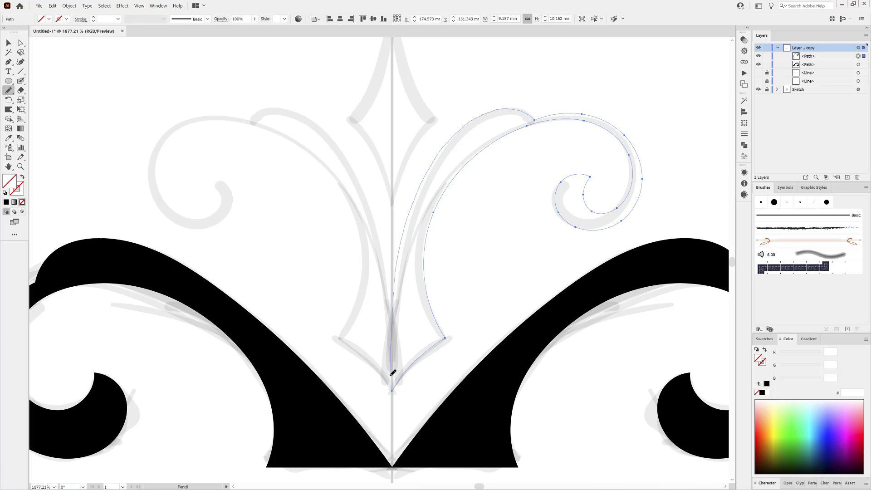
pyautogui.moveTo(391, 375); pyautogui.dragTo(392, 391)
pyautogui.click(761, 392)
# Align the lowest anchor point of the inner leaf shape horizontally to the central symmetry axis
pyautogui.moveTo(620, 355); pyautogui.dragTo(587, 367)
pyautogui.moveTo(455, 396); pyautogui.dragTo(585, 389)
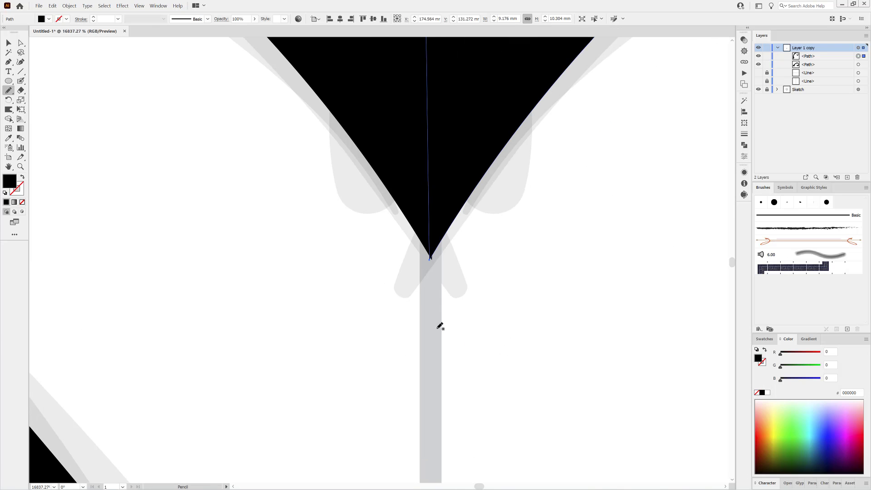
pyautogui.press('a')
pyautogui.click(430, 260)
pyautogui.click(263, 19)
pyautogui.moveTo(609, 331); pyautogui.dragTo(531, 284)
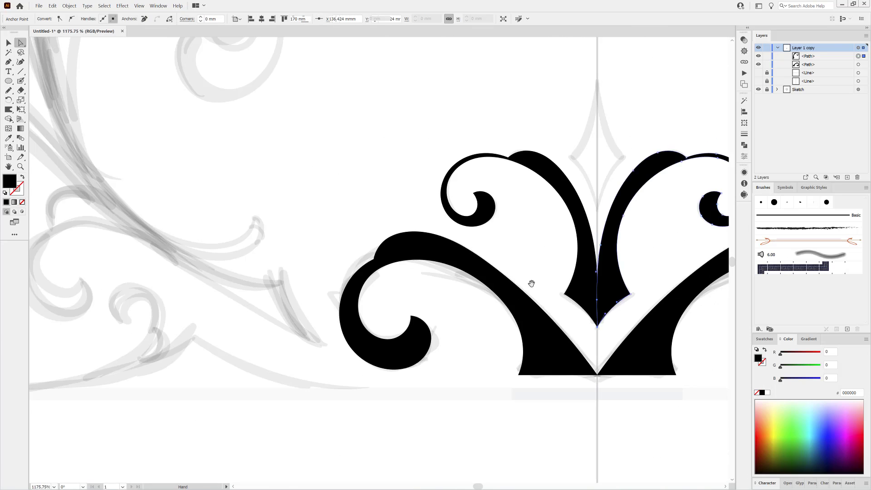
# Draw a black four-point diamond with the Pen tool over the sketched spearhead above the central leaves, with its tips on the axis
pyautogui.moveTo(606, 176); pyautogui.dragTo(629, 174)
pyautogui.moveTo(629, 175); pyautogui.dragTo(468, 305)
pyautogui.press('p')
pyautogui.click(428, 375)
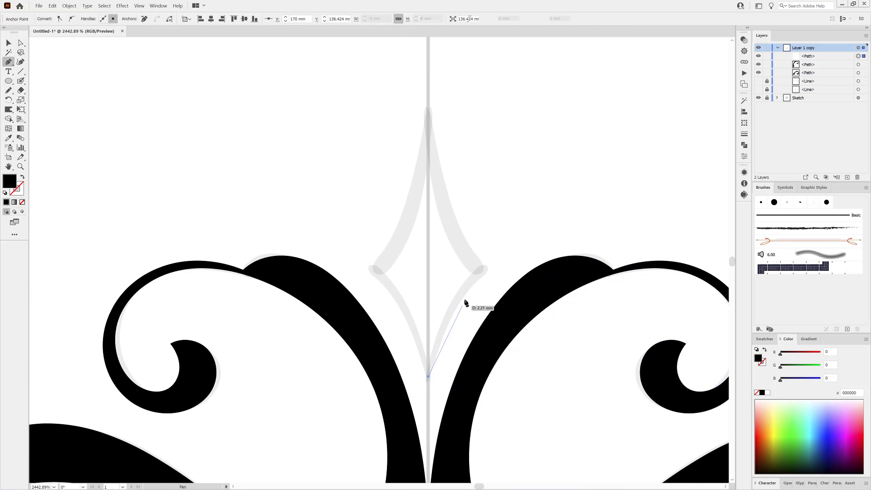
pyautogui.click(482, 275)
pyautogui.click(428, 89)
pyautogui.click(374, 275)
pyautogui.click(427, 375)
# Bend the diamond's lower and upper right edges into curves matching the sketched spearhead, using the Anchor Point tool
pyautogui.press('a')
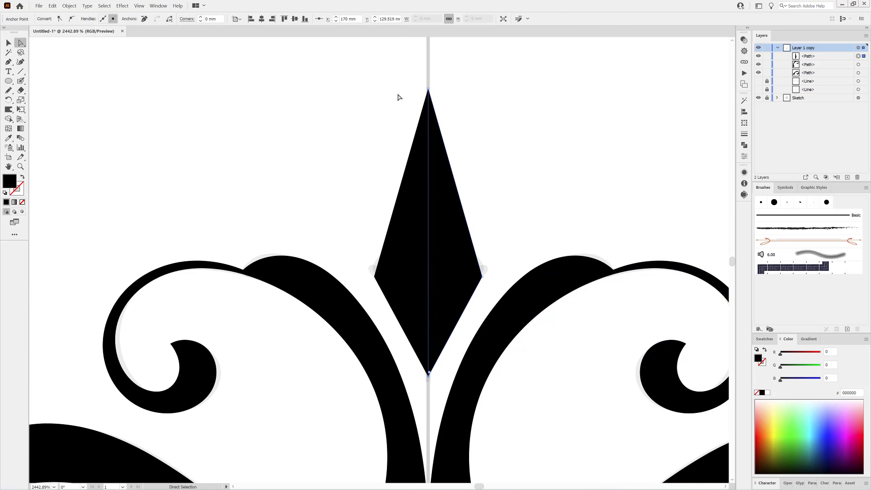
pyautogui.click(428, 89)
pyautogui.keyDown('shift'); pyautogui.click(428, 376); pyautogui.keyUp('shift')
pyautogui.moveTo(8, 62); pyautogui.dragTo(35, 90)
pyautogui.moveTo(458, 319); pyautogui.dragTo(453, 316)
pyautogui.moveTo(463, 211); pyautogui.dragTo(510, 291)
pyautogui.keyDown('ctrl'); pyautogui.click(522, 236); pyautogui.keyUp('ctrl')
# Draw a closed straight-edged base shape under the ornament with the Pen tool, from the axis through both sketched peaks to the right tip
pyautogui.scroll(-8, 584, 265)
pyautogui.scroll(4, 510, 291)
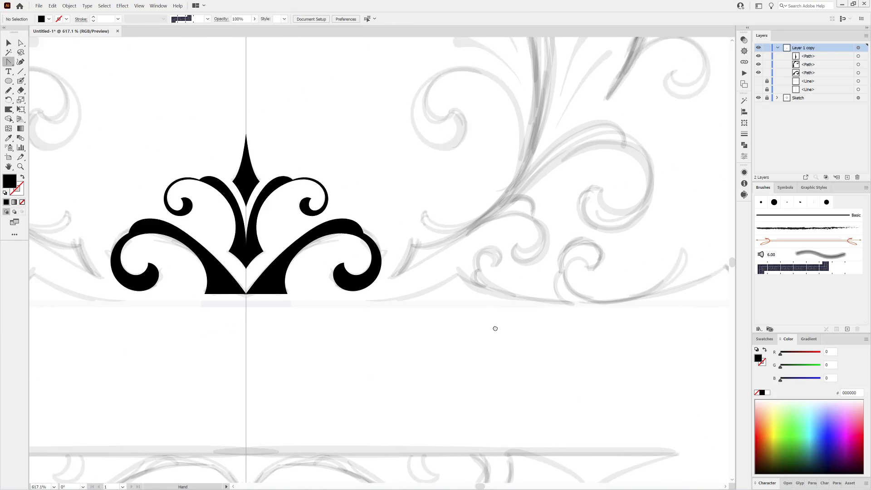
pyautogui.hscroll(3, 493, 327)
pyautogui.moveTo(4, 65); pyautogui.dragTo(32, 62)
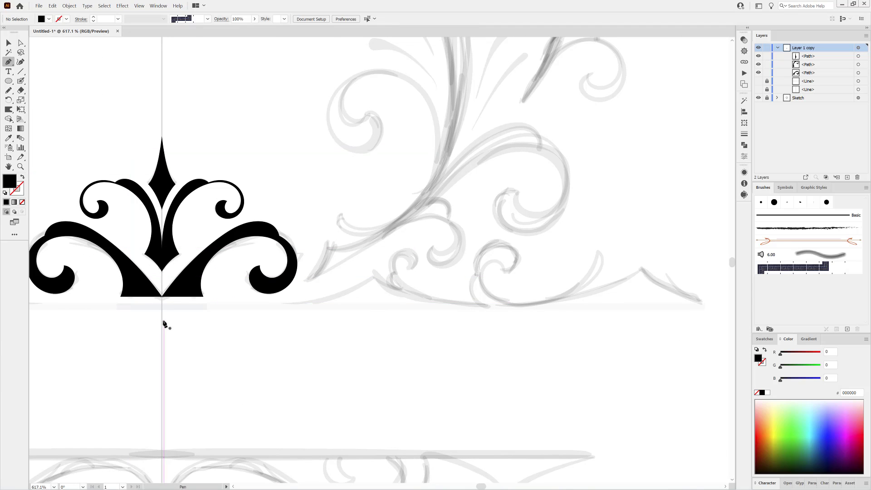
pyautogui.click(154, 311)
pyautogui.click(719, 311)
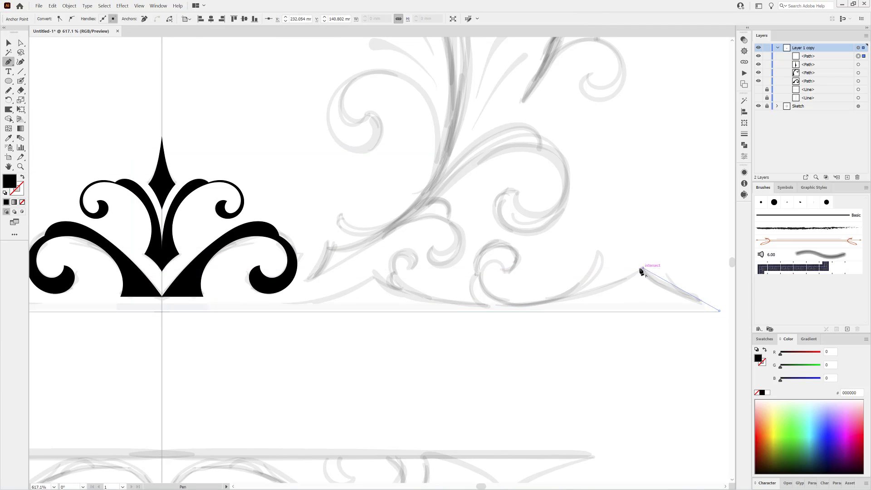
pyautogui.click(642, 268)
pyautogui.click(374, 273)
pyautogui.click(156, 303)
pyautogui.click(155, 311)
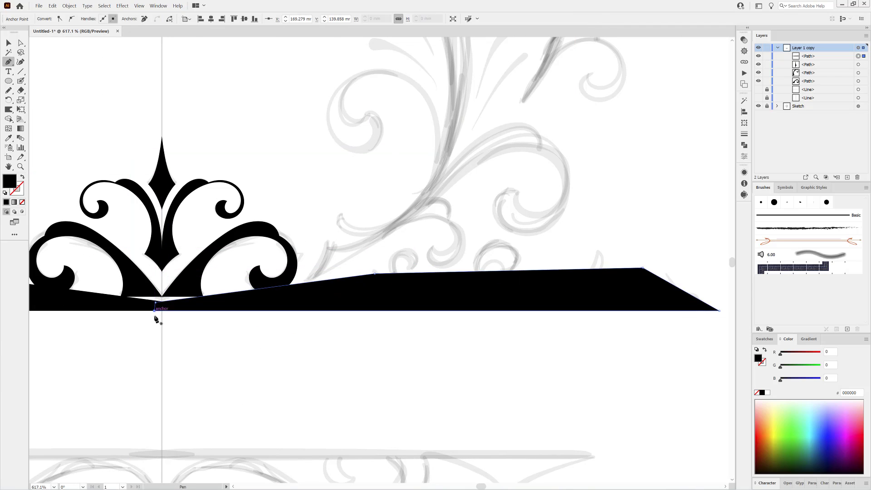
# Remove the base shape's fill and bend its upper edges between the axis and the two peaks into concave curves
pyautogui.press('/')
pyautogui.moveTo(8, 62); pyautogui.dragTo(27, 88)
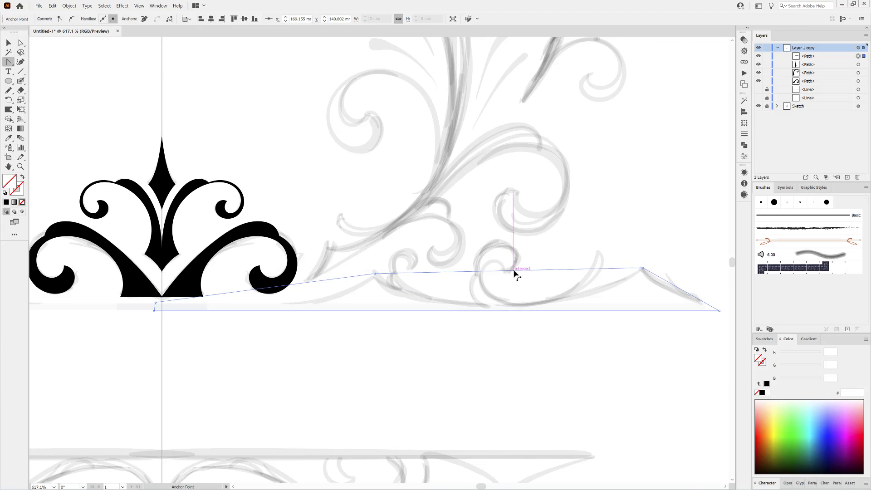
pyautogui.moveTo(512, 271); pyautogui.dragTo(575, 315)
pyautogui.moveTo(462, 314); pyautogui.dragTo(431, 319)
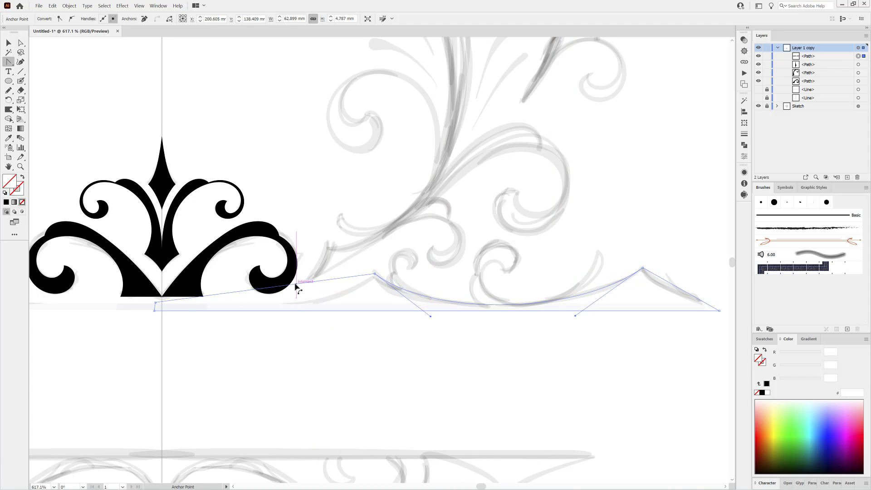
pyautogui.moveTo(295, 287); pyautogui.dragTo(253, 307)
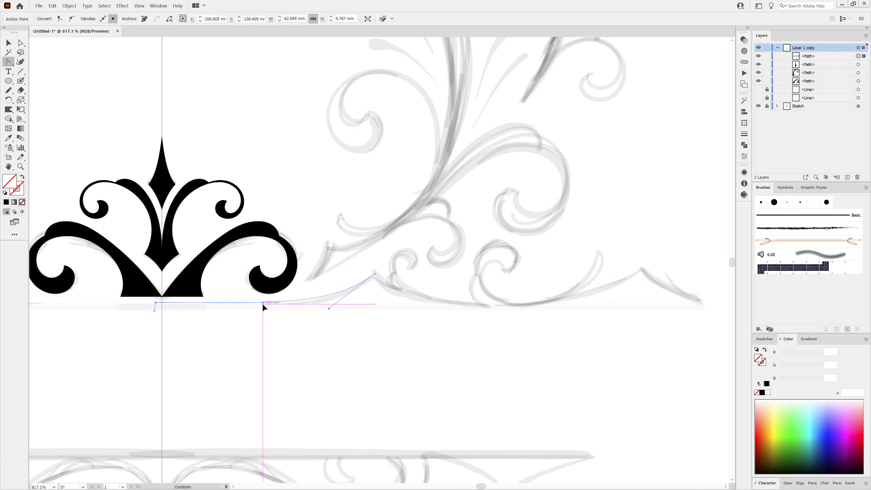
# Thin the base shape at the centre by nudging its bottom edge up and its upper anchor at the axis down
pyautogui.click(20, 43)
pyautogui.moveTo(136, 341); pyautogui.dragTo(721, 316)
pyautogui.click(155, 303)
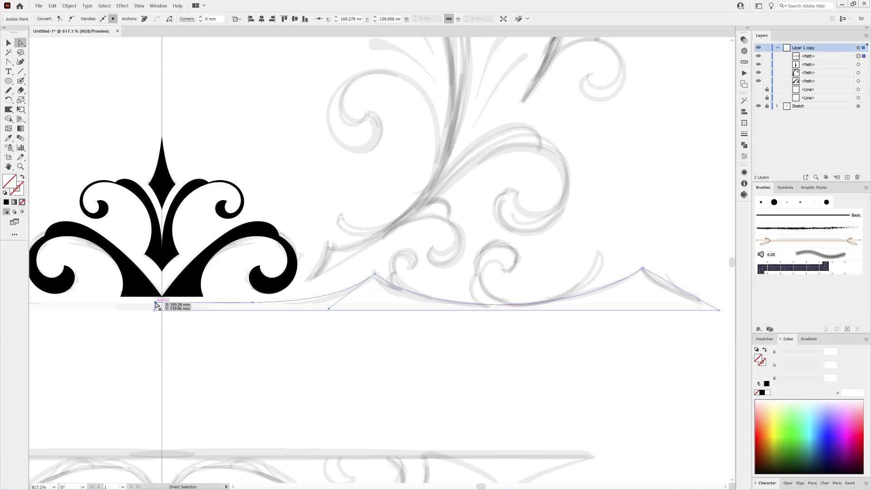
# Curve the base shape's sloping edge from the outer peak to the right tip inward, and fill the shape with black
pyautogui.click(9, 61)
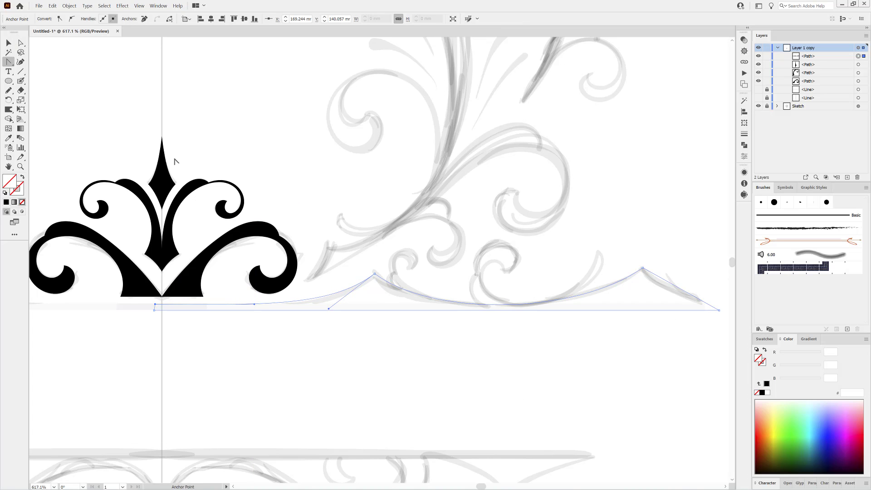
pyautogui.moveTo(680, 289); pyautogui.dragTo(675, 294)
pyautogui.click(762, 393)
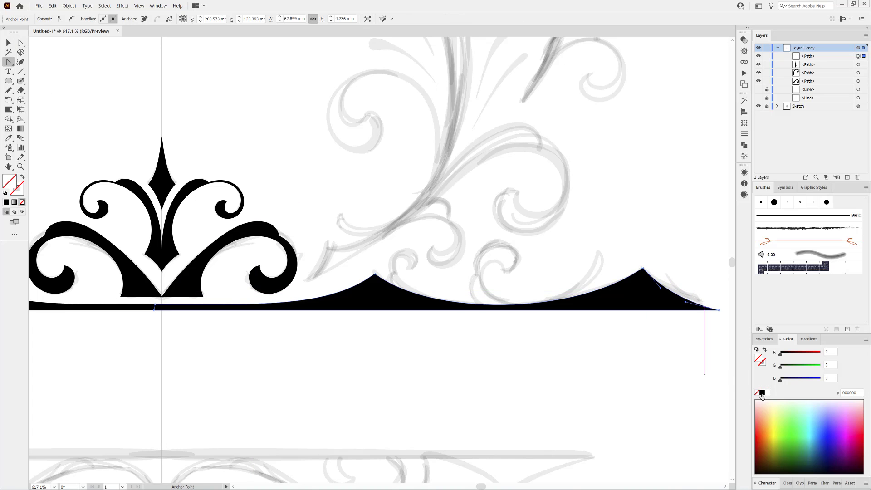
pyautogui.keyDown('ctrl'); pyautogui.click(630, 393); pyautogui.keyUp('ctrl')
# Trace the inner edge of the scroll between the two base peaks with the Pencil tool up to its tail tip, and set its fill to none
pyautogui.scroll(-5, 589, 397)
pyautogui.moveTo(560, 399); pyautogui.dragTo(533, 323)
pyautogui.scroll(7, 535, 295)
pyautogui.moveTo(535, 292); pyautogui.dragTo(587, 327)
pyautogui.press('n')
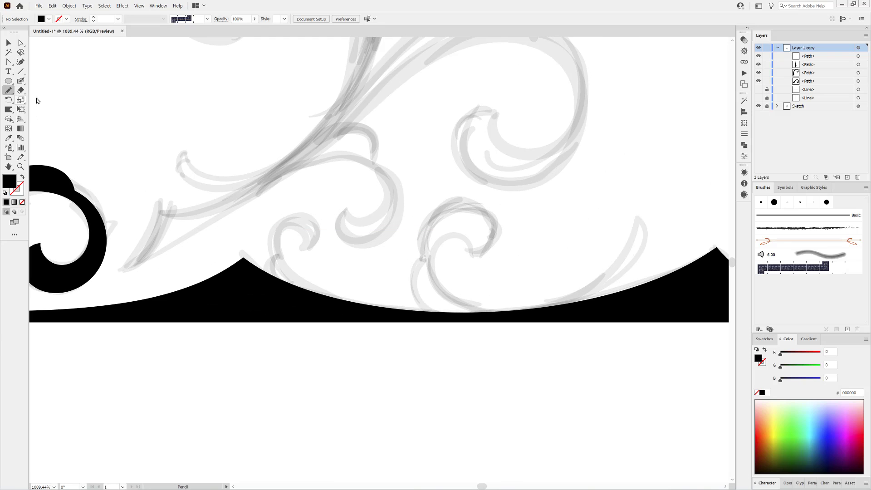
pyautogui.moveTo(440, 248); pyautogui.dragTo(462, 298)
pyautogui.moveTo(536, 304); pyautogui.dragTo(616, 270)
pyautogui.moveTo(629, 216); pyautogui.dragTo(626, 218)
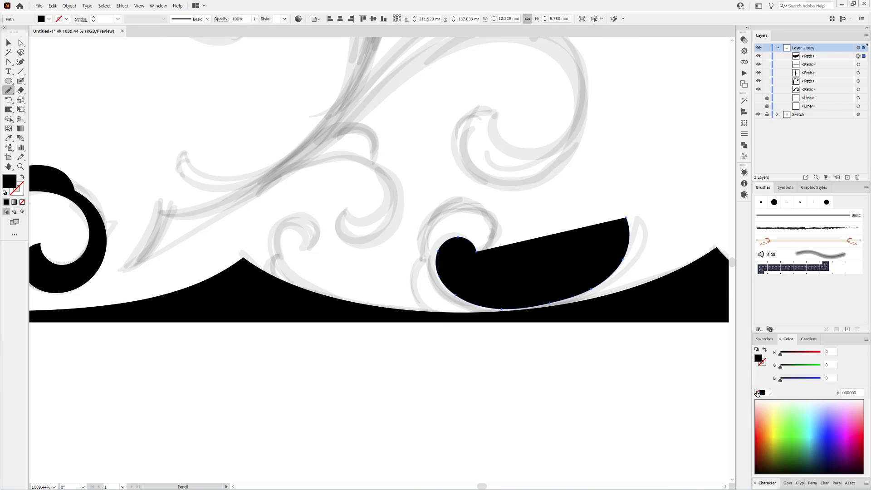
pyautogui.press('/')
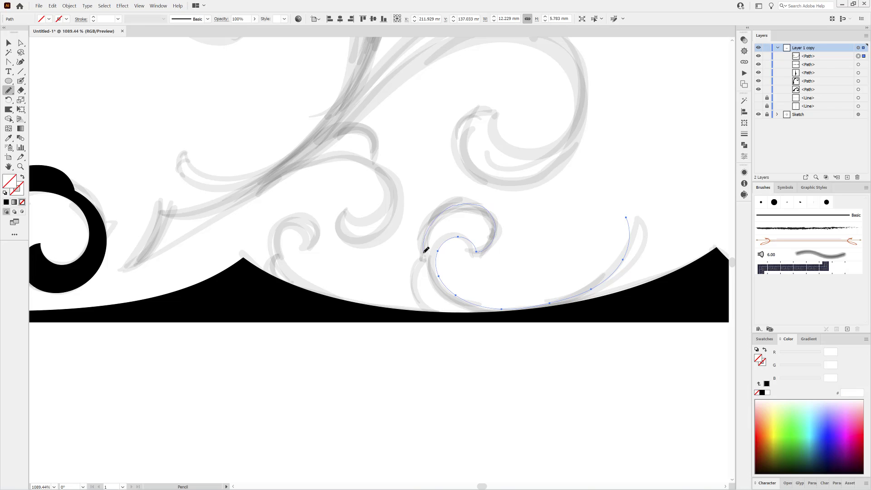
# Trace the outer edge of this scroll, deleting the stray anchor, close the outline at the tail tip and fill it with black
pyautogui.moveTo(425, 255); pyautogui.dragTo(454, 266)
pyautogui.keyDown('ctrl'); pyautogui.click(450, 264); pyautogui.keyUp('ctrl')
pyautogui.press('Delete')
pyautogui.moveTo(551, 321); pyautogui.dragTo(503, 297)
pyautogui.moveTo(662, 310); pyautogui.dragTo(483, 256)
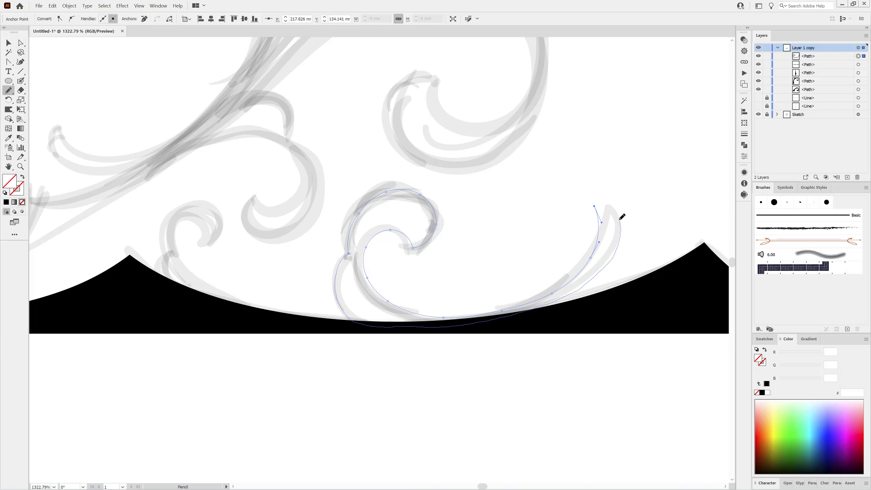
pyautogui.moveTo(595, 206); pyautogui.dragTo(594, 206)
pyautogui.press(',')
# Trace the outline of the small curl beside the inner base peak with the Pencil tool, closing it inside the base
pyautogui.moveTo(622, 404); pyautogui.dragTo(549, 399)
pyautogui.moveTo(556, 415); pyautogui.dragTo(552, 316)
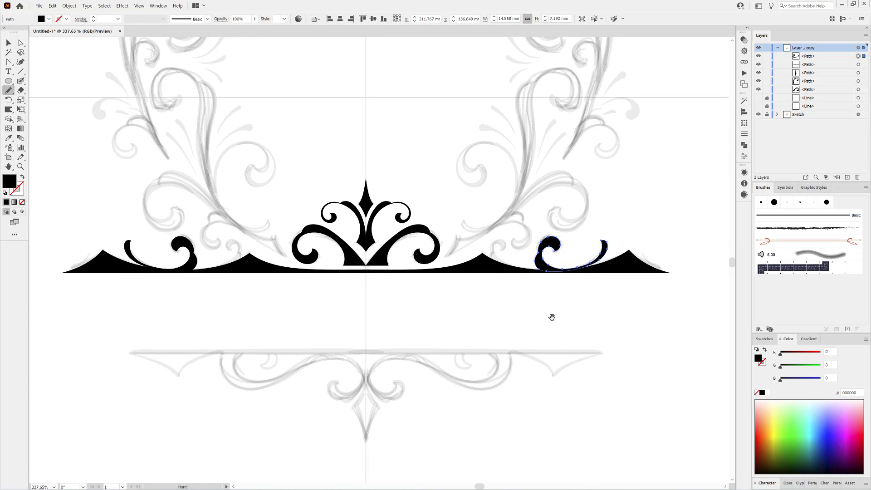
pyautogui.moveTo(489, 251); pyautogui.dragTo(586, 269)
pyautogui.moveTo(586, 269)
pyautogui.mouseDown()
pyautogui.moveTo(476, 279)
pyautogui.moveTo(492, 287)
pyautogui.mouseUp()
pyautogui.hotkey('ctrl', 'shift', 'a')
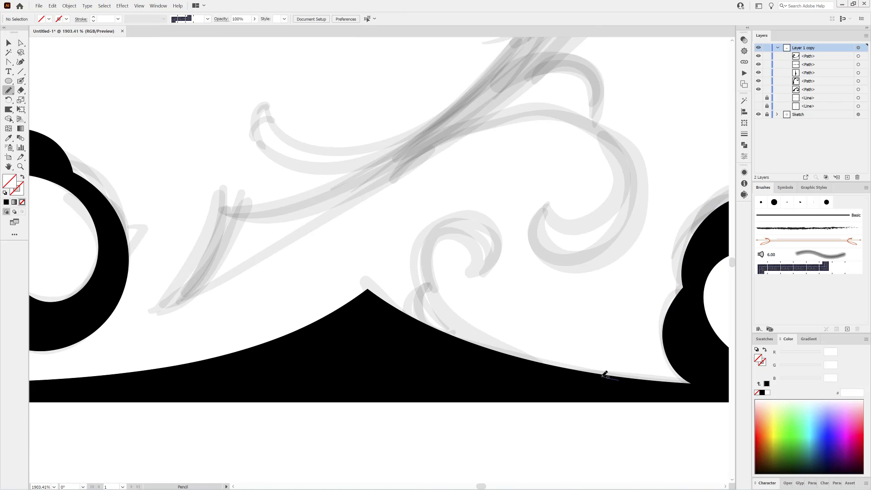
pyautogui.moveTo(533, 354)
pyautogui.mouseDown()
pyautogui.moveTo(449, 299)
pyautogui.moveTo(460, 233)
pyautogui.moveTo(481, 268)
pyautogui.mouseUp()
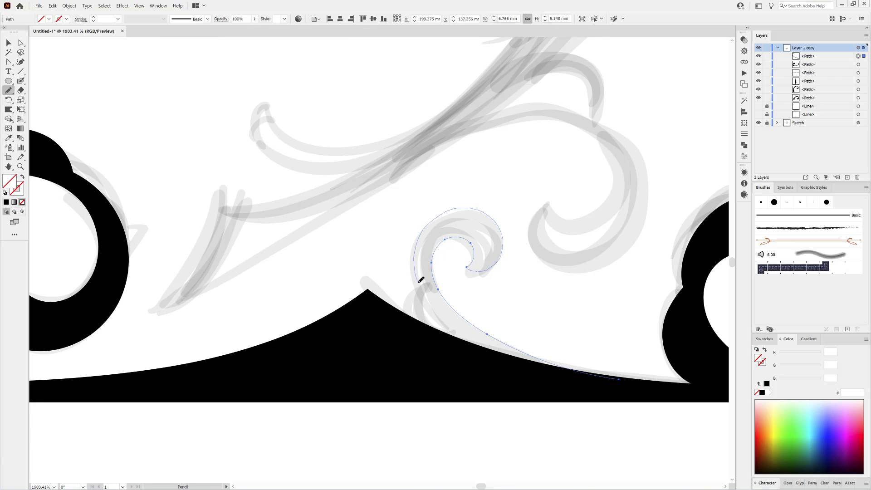
pyautogui.moveTo(413, 323)
pyautogui.mouseDown()
pyautogui.moveTo(616, 382)
pyautogui.moveTo(684, 386)
pyautogui.mouseUp()
pyautogui.moveTo(684, 386); pyautogui.dragTo(618, 352)
# Adjust the anchor points along the small curl's lower edges and fill the shape with black
pyautogui.press('a')
pyautogui.moveTo(532, 333); pyautogui.dragTo(535, 324)
pyautogui.moveTo(388, 301); pyautogui.dragTo(376, 298)
pyautogui.scroll(-7, 598, 387)
pyautogui.click(763, 393)
# Trace the right main stem's lower edge from its pointed tip around the first small curl and its leaf bump, with no fill
pyautogui.scroll(-7, 609, 387)
pyautogui.moveTo(612, 333); pyautogui.dragTo(571, 253)
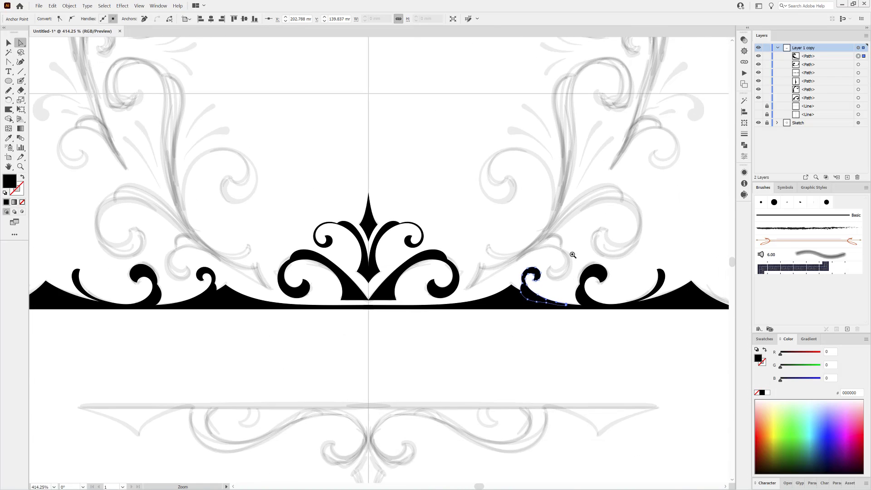
pyautogui.scroll(4, 609, 208)
pyautogui.moveTo(609, 208); pyautogui.dragTo(632, 227)
pyautogui.click(495, 352)
pyautogui.press('n')
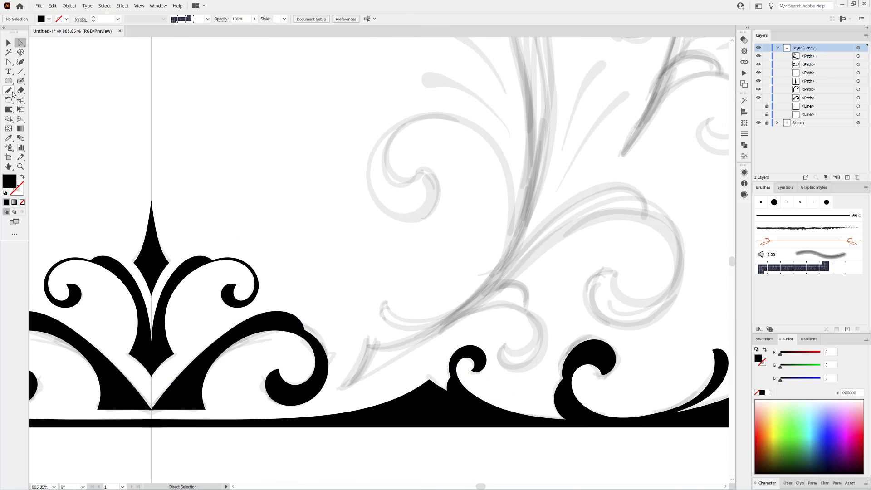
pyautogui.moveTo(354, 384)
pyautogui.mouseDown()
pyautogui.moveTo(436, 338)
pyautogui.moveTo(524, 310)
pyautogui.mouseUp()
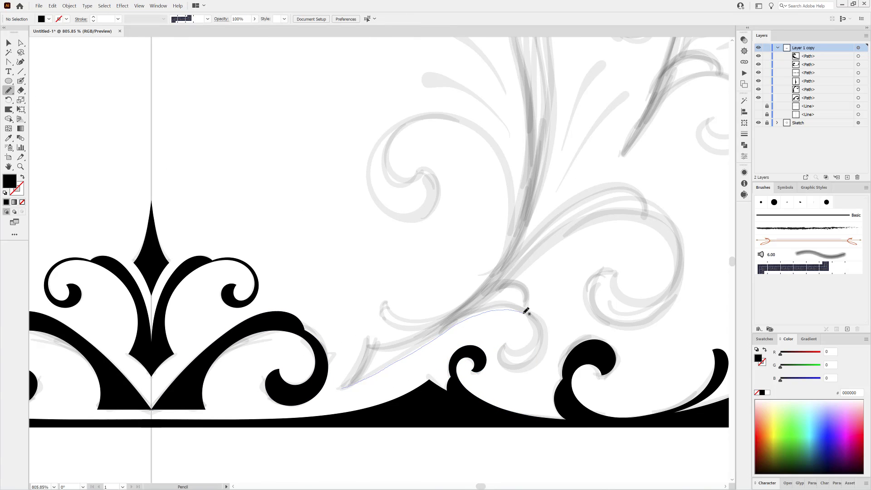
pyautogui.moveTo(520, 349); pyautogui.dragTo(504, 345)
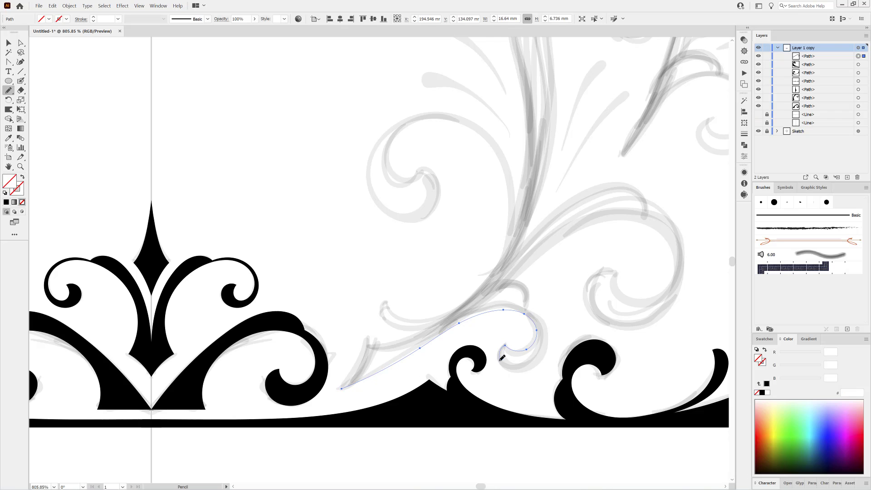
pyautogui.scroll(5, 531, 308)
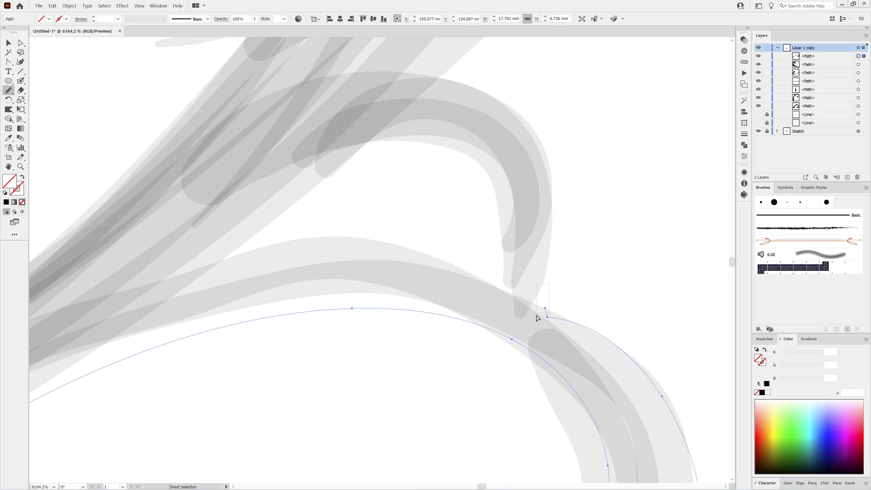
pyautogui.scroll(-2, 539, 311)
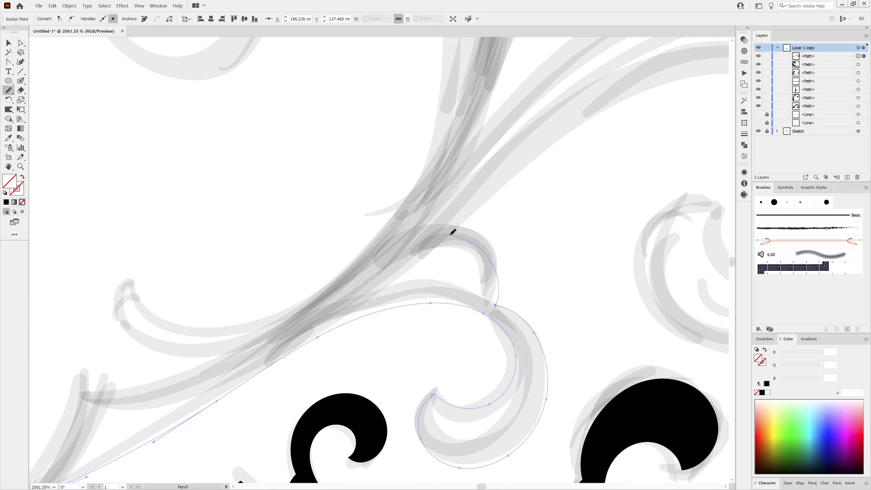
# Continue the stem outline around the large lower right curl and over its upper leaf bump back to the stem
pyautogui.scroll(-4, 453, 233)
pyautogui.scroll(2, 414, 273)
pyautogui.moveTo(410, 273)
pyautogui.mouseDown()
pyautogui.moveTo(495, 207)
pyautogui.moveTo(559, 195)
pyautogui.moveTo(602, 219)
pyautogui.moveTo(613, 264)
pyautogui.mouseUp()
pyautogui.moveTo(552, 283); pyautogui.dragTo(540, 262)
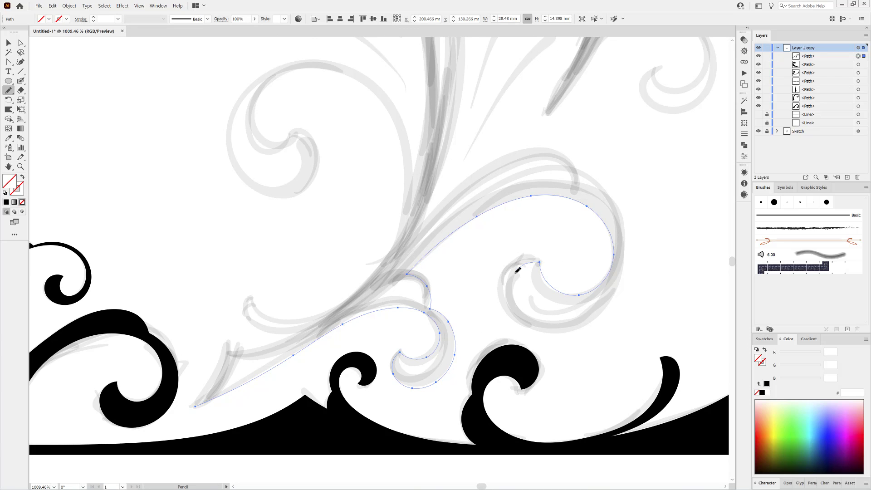
pyautogui.moveTo(549, 327)
pyautogui.mouseDown()
pyautogui.moveTo(600, 312)
pyautogui.moveTo(631, 262)
pyautogui.mouseUp()
pyautogui.moveTo(543, 210); pyautogui.dragTo(581, 286)
pyautogui.moveTo(569, 225)
pyautogui.mouseDown()
pyautogui.moveTo(479, 282)
pyautogui.moveTo(448, 317)
pyautogui.mouseUp()
pyautogui.moveTo(517, 357)
pyautogui.mouseDown()
pyautogui.moveTo(555, 313)
pyautogui.moveTo(496, 227)
pyautogui.moveTo(528, 252)
pyautogui.mouseUp()
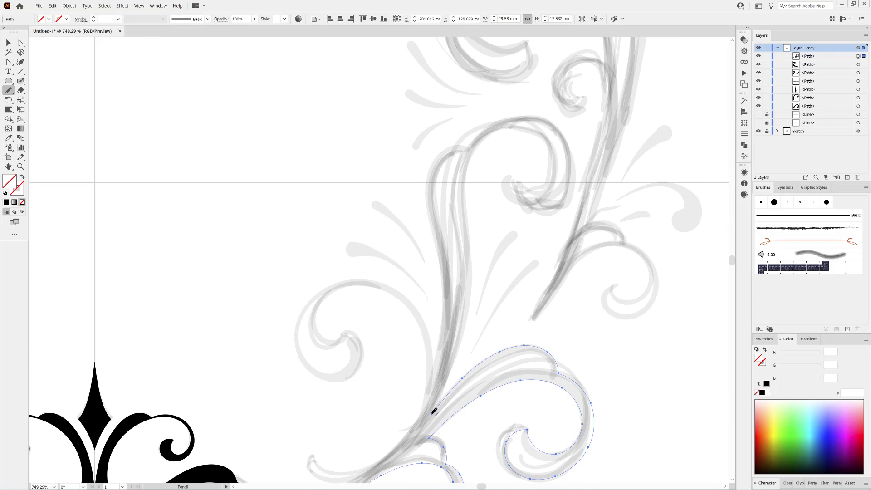
# Continue the outline up the main stem, around its upper curl and back down the stem's inner side
pyautogui.moveTo(432, 413)
pyautogui.mouseDown()
pyautogui.moveTo(468, 303)
pyautogui.moveTo(467, 190)
pyautogui.moveTo(484, 138)
pyautogui.mouseUp()
pyautogui.moveTo(518, 179); pyautogui.dragTo(514, 176)
pyautogui.scroll(3, 470, 143)
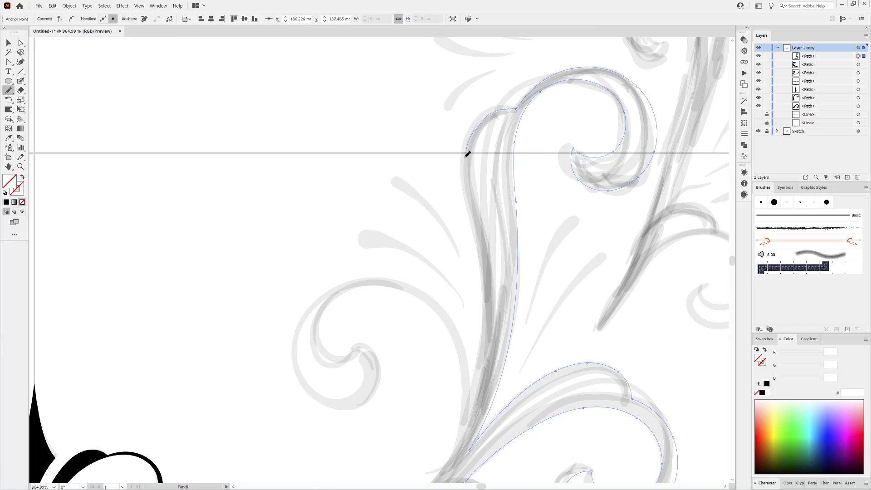
pyautogui.moveTo(467, 156); pyautogui.dragTo(483, 258)
pyautogui.moveTo(483, 361); pyautogui.dragTo(483, 362)
# Continue the outline down the stem's inner side and around both edges of the large inward-facing curl
pyautogui.scroll(-3, 566, 272)
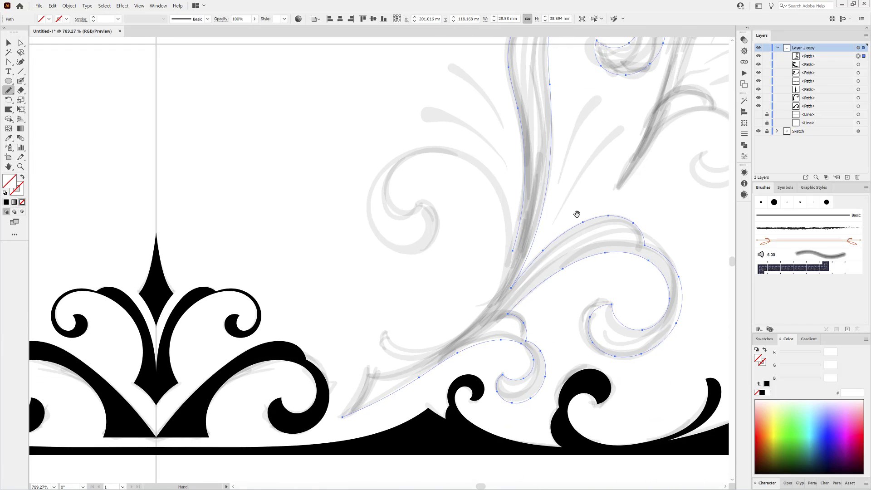
pyautogui.scroll(4, 557, 214)
pyautogui.moveTo(520, 211)
pyautogui.mouseDown()
pyautogui.moveTo(504, 176)
pyautogui.moveTo(463, 137)
pyautogui.moveTo(398, 122)
pyautogui.moveTo(341, 149)
pyautogui.moveTo(318, 193)
pyautogui.moveTo(331, 251)
pyautogui.moveTo(382, 269)
pyautogui.moveTo(417, 234)
pyautogui.moveTo(405, 198)
pyautogui.mouseUp()
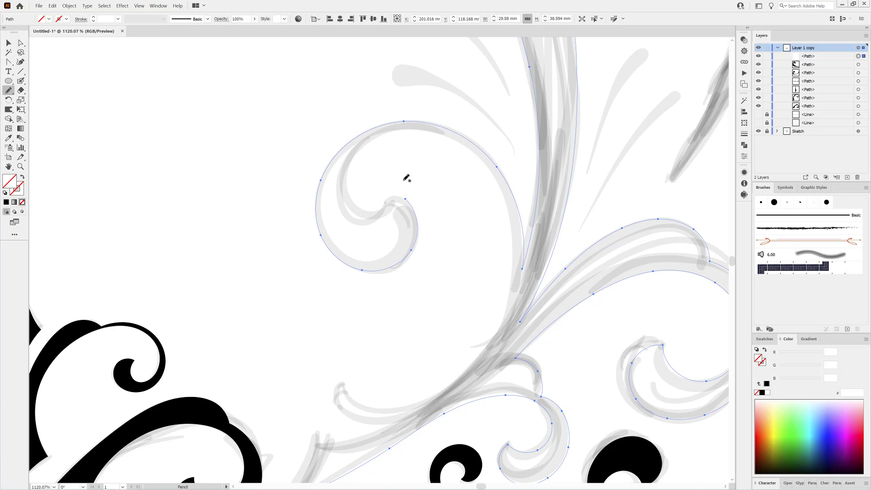
pyautogui.moveTo(366, 157)
pyautogui.mouseDown()
pyautogui.moveTo(451, 141)
pyautogui.moveTo(484, 168)
pyautogui.moveTo(507, 209)
pyautogui.moveTo(515, 259)
pyautogui.moveTo(503, 315)
pyautogui.moveTo(470, 363)
pyautogui.moveTo(426, 401)
pyautogui.moveTo(378, 408)
pyautogui.moveTo(348, 386)
pyautogui.moveTo(395, 233)
pyautogui.mouseUp()
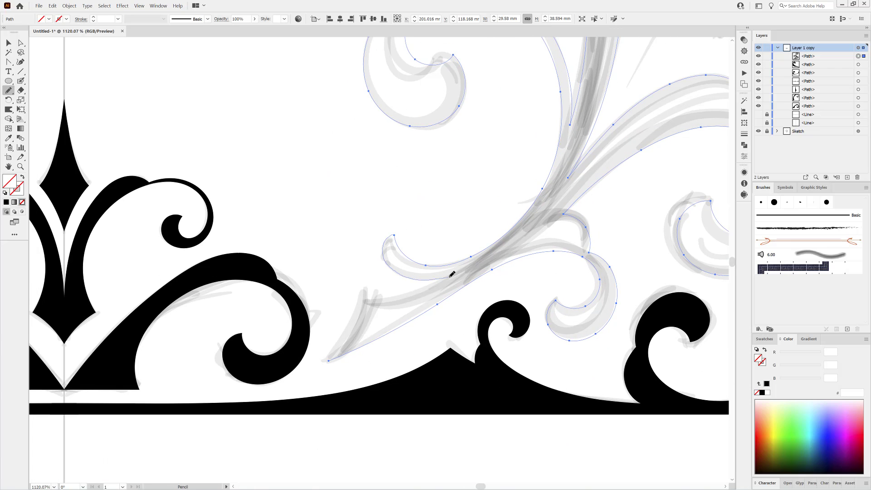
# Trace the small spur near the stem's base and the barbed end, closing the outline at the pointed tip
pyautogui.scroll(-2, 388, 292)
pyautogui.scroll(4, 362, 291)
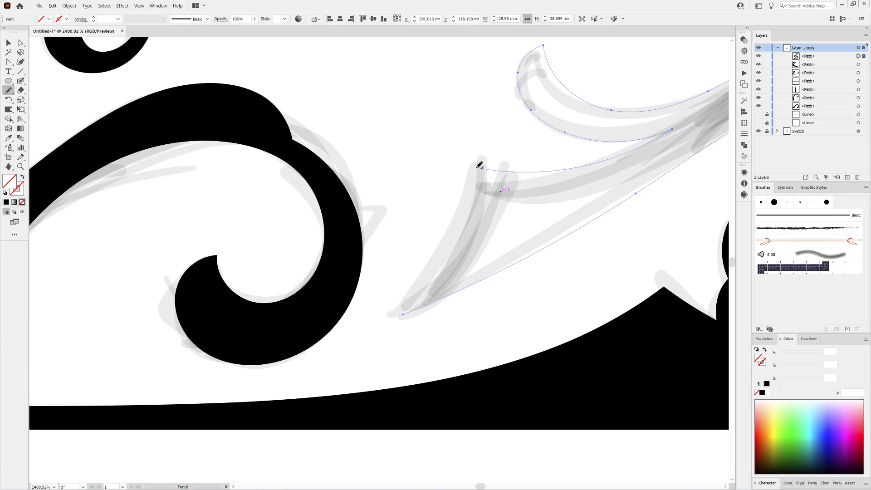
pyautogui.moveTo(362, 291); pyautogui.dragTo(330, 359)
# Fill the finished stem shape with black, deselect it, and toggle the Sketch layer's visibility to check the tracing
pyautogui.scroll(-6, 419, 292)
pyautogui.moveTo(556, 219); pyautogui.dragTo(474, 297)
pyautogui.scroll(-1, 473, 297)
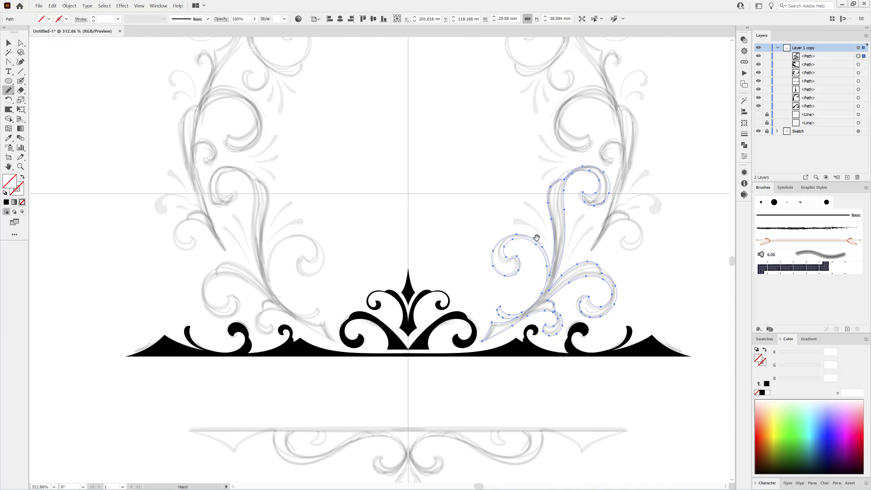
pyautogui.click(762, 392)
pyautogui.keyDown('ctrl'); pyautogui.click(712, 380); pyautogui.keyUp('ctrl')
pyautogui.click(757, 131)
pyautogui.click(757, 131)
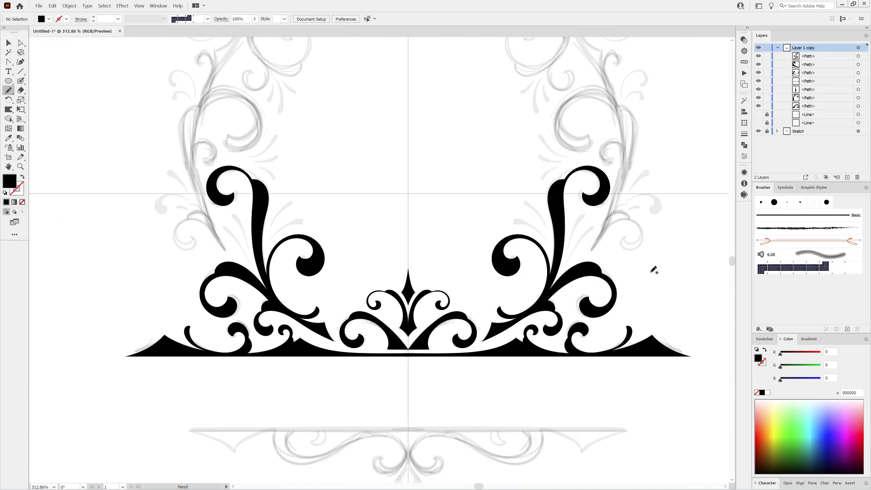
# Start the next stem's outline from its small inner curl down the inner edge to the pointed tip, with no fill
pyautogui.scroll(-1, 653, 268)
pyautogui.scroll(2, 547, 232)
pyautogui.scroll(3, 547, 232)
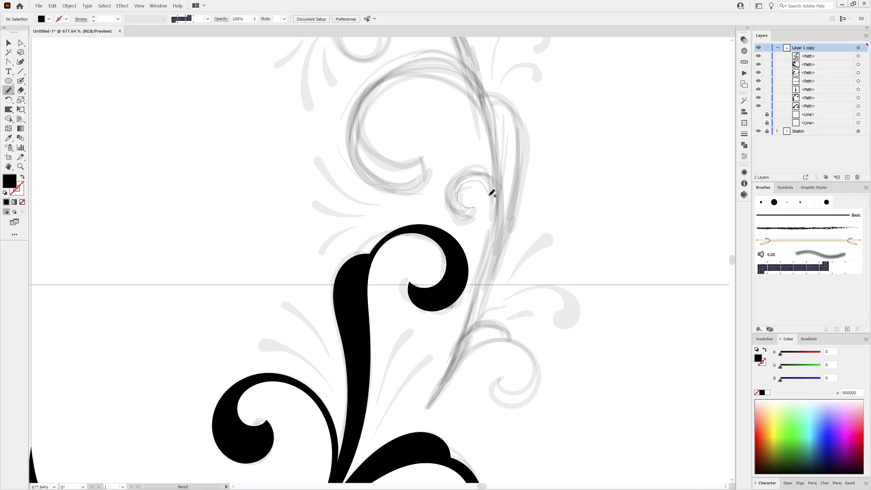
pyautogui.moveTo(489, 194)
pyautogui.mouseDown()
pyautogui.moveTo(486, 262)
pyautogui.moveTo(463, 338)
pyautogui.mouseUp()
pyautogui.moveTo(430, 401); pyautogui.dragTo(455, 387)
pyautogui.press('/')
pyautogui.scroll(2, 434, 390)
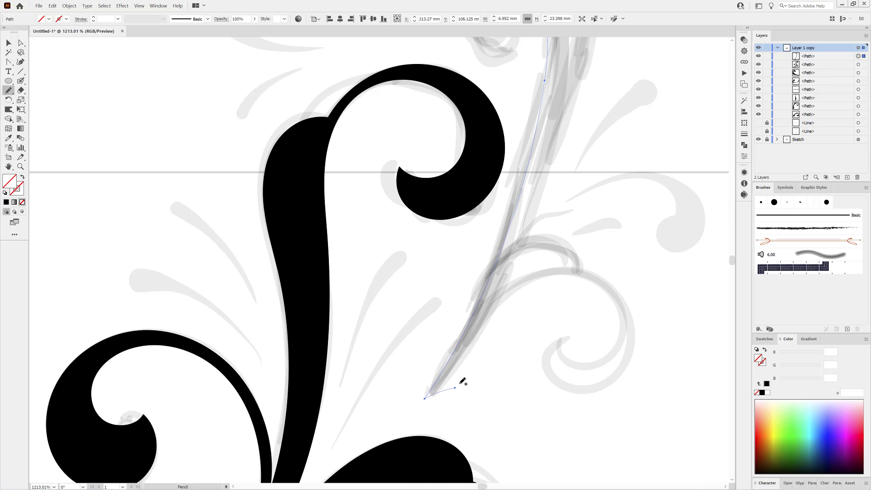
# Trace both edges of the lower outer curl and the leaf bump above it back to the stem
pyautogui.moveTo(481, 324)
pyautogui.mouseDown()
pyautogui.moveTo(520, 289)
pyautogui.moveTo(583, 276)
pyautogui.mouseUp()
pyautogui.moveTo(567, 343)
pyautogui.mouseDown()
pyautogui.moveTo(547, 362)
pyautogui.moveTo(577, 396)
pyautogui.moveTo(623, 378)
pyautogui.moveTo(641, 331)
pyautogui.moveTo(626, 292)
pyautogui.moveTo(583, 268)
pyautogui.mouseUp()
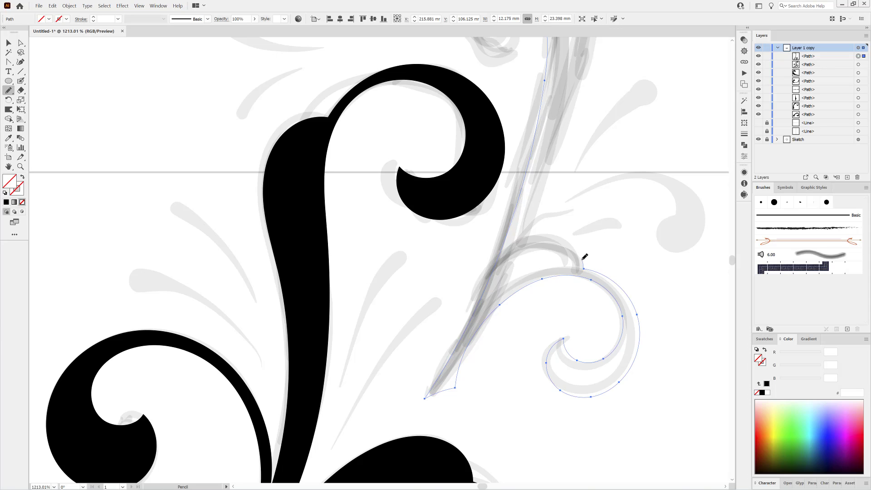
pyautogui.moveTo(530, 238); pyautogui.dragTo(525, 239)
pyautogui.moveTo(569, 273); pyautogui.dragTo(544, 268)
pyautogui.moveTo(612, 187); pyautogui.dragTo(533, 299)
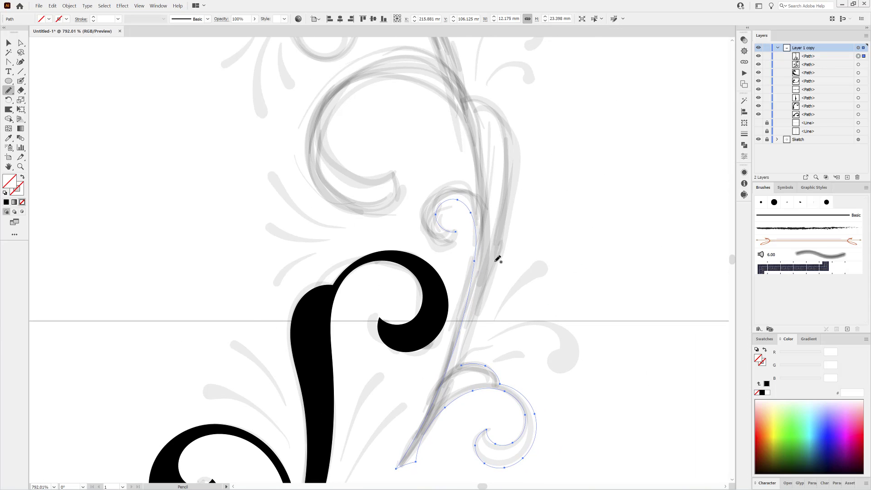
# Trace the small inner curl's outer edge and continue up the stem around the large upper curl
pyautogui.click(439, 188)
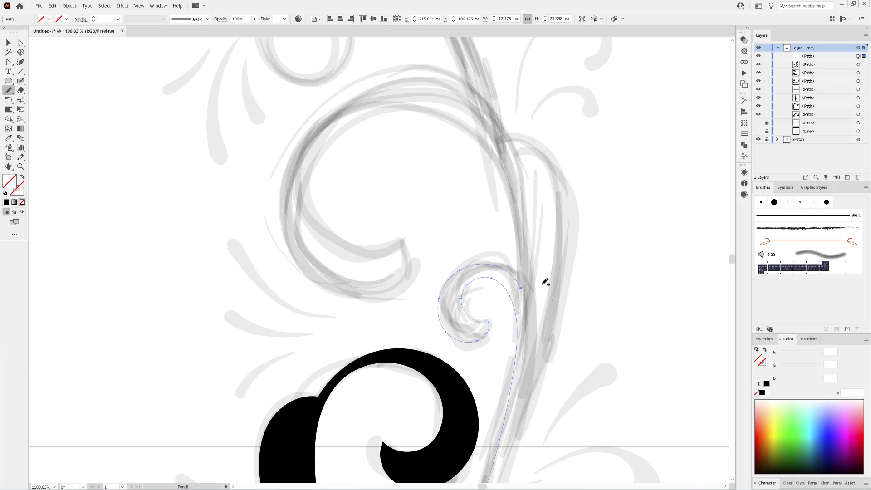
pyautogui.scroll(1, 521, 286)
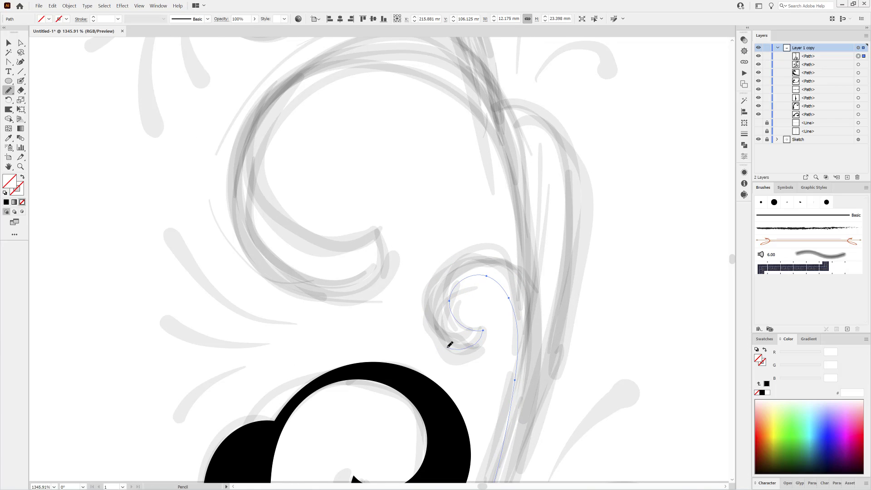
pyautogui.scroll(-1, 523, 293)
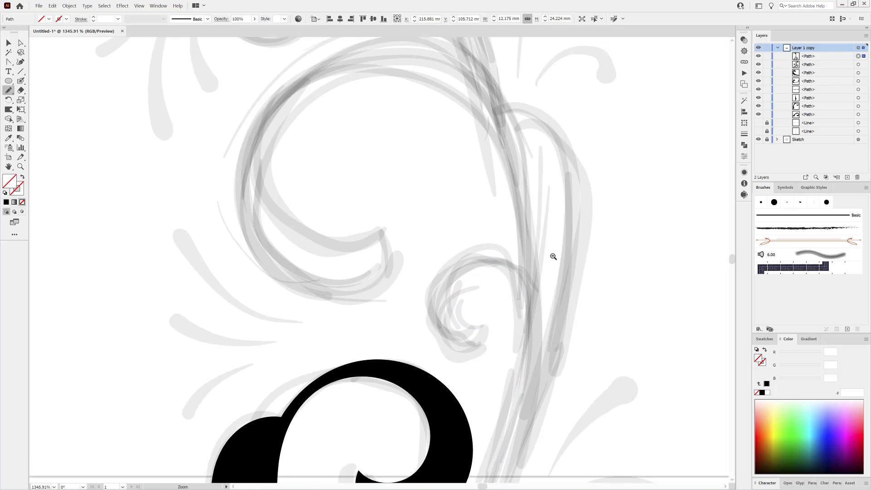
pyautogui.moveTo(527, 318)
pyautogui.mouseDown()
pyautogui.moveTo(510, 219)
pyautogui.moveTo(477, 174)
pyautogui.moveTo(413, 145)
pyautogui.moveTo(344, 159)
pyautogui.moveTo(314, 199)
pyautogui.moveTo(308, 247)
pyautogui.moveTo(345, 289)
pyautogui.moveTo(402, 278)
pyautogui.mouseUp()
pyautogui.moveTo(521, 264)
pyautogui.mouseDown()
pyautogui.moveTo(470, 237)
pyautogui.moveTo(467, 264)
pyautogui.mouseUp()
pyautogui.moveTo(437, 305)
pyautogui.mouseDown()
pyautogui.moveTo(359, 320)
pyautogui.moveTo(323, 273)
pyautogui.moveTo(334, 204)
pyautogui.moveTo(383, 161)
pyautogui.moveTo(441, 151)
pyautogui.moveTo(485, 168)
pyautogui.moveTo(549, 218)
pyautogui.mouseUp()
pyautogui.keyDown('ctrl'); pyautogui.click(525, 205); pyautogui.keyUp('ctrl')
# Trace the outer leaf bump beside the large curl and run the stem's outer edge down to the lower leaf
pyautogui.moveTo(580, 322)
pyautogui.mouseDown()
pyautogui.moveTo(509, 269)
pyautogui.moveTo(455, 116)
pyautogui.moveTo(443, 110)
pyautogui.mouseUp()
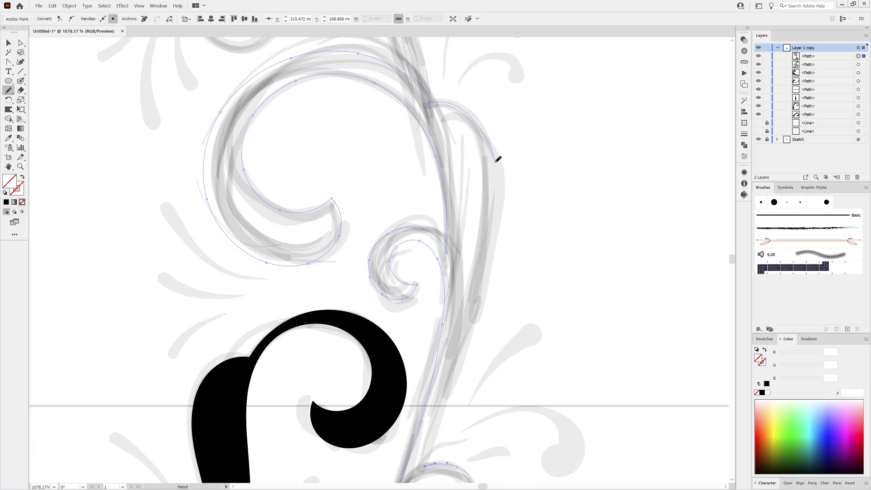
pyautogui.press('Delete')
pyautogui.moveTo(489, 122)
pyautogui.mouseDown()
pyautogui.moveTo(507, 215)
pyautogui.moveTo(470, 344)
pyautogui.moveTo(418, 466)
pyautogui.moveTo(446, 341)
pyautogui.mouseUp()
pyautogui.moveTo(446, 340); pyautogui.dragTo(564, 272)
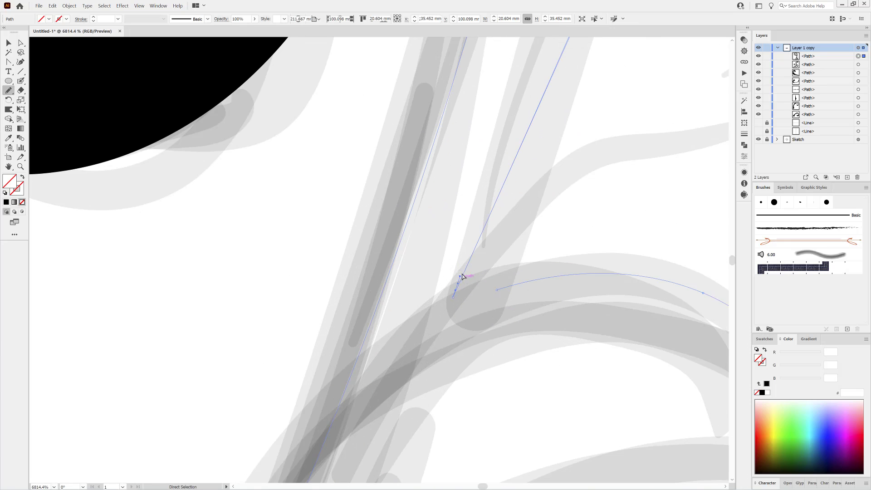
# Bring the outline's two open endpoints together above the lower leaf and connect them with the Join tool
pyautogui.moveTo(447, 274); pyautogui.dragTo(506, 293)
pyautogui.moveTo(453, 297)
pyautogui.mouseDown()
pyautogui.moveTo(499, 291)
pyautogui.moveTo(485, 292)
pyautogui.moveTo(500, 312)
pyautogui.mouseUp()
pyautogui.moveTo(7, 92); pyautogui.dragTo(50, 129)
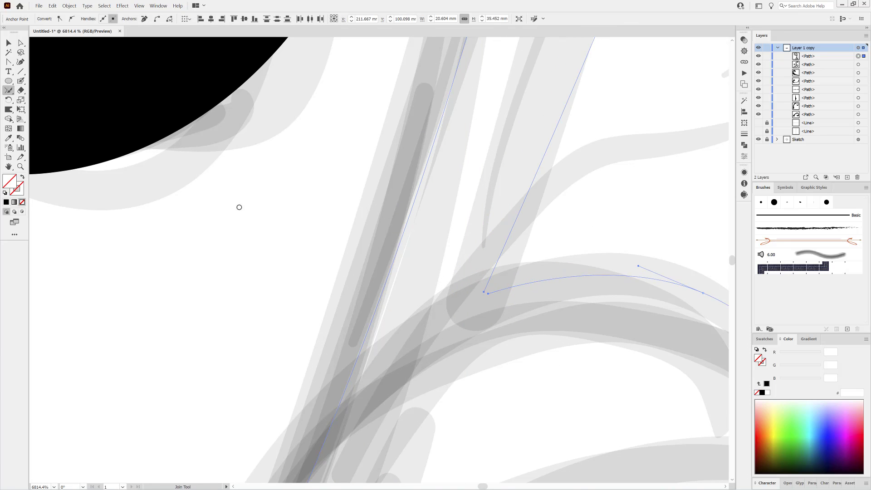
pyautogui.moveTo(486, 283); pyautogui.dragTo(494, 301)
# Fill the joined stem outline with black and deselect it
pyautogui.moveTo(356, 228)
pyautogui.mouseDown()
pyautogui.moveTo(558, 362)
pyautogui.moveTo(564, 301)
pyautogui.moveTo(554, 297)
pyautogui.mouseUp()
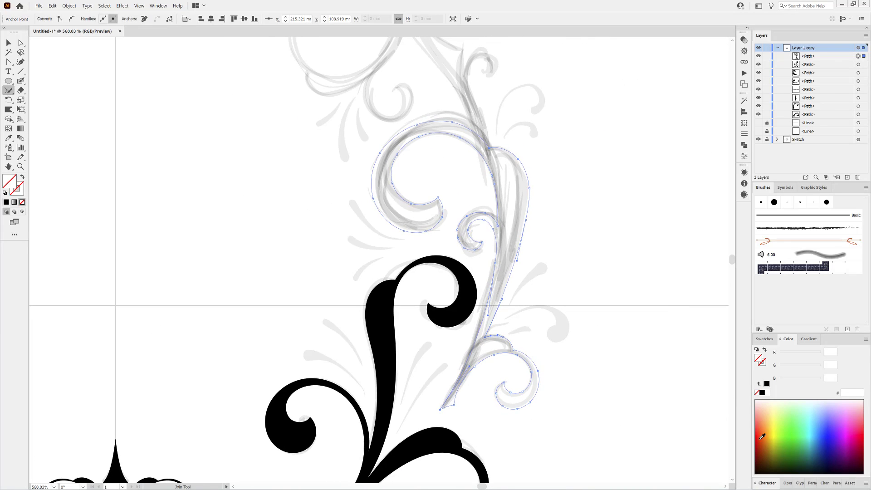
pyautogui.click(762, 392)
pyautogui.keyDown('ctrl'); pyautogui.click(634, 194); pyautogui.keyUp('ctrl')
pyautogui.moveTo(677, 251); pyautogui.dragTo(659, 272)
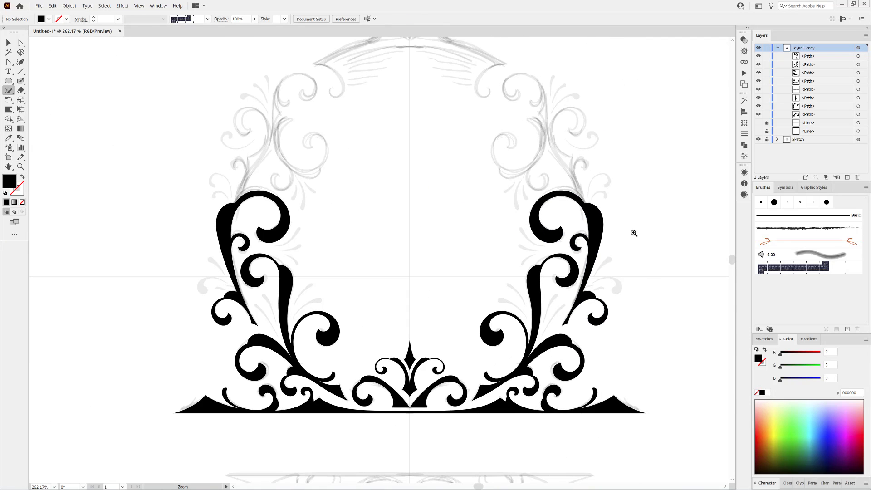
# With the Pencil tool, trace the upper outward curl's outer edge down the stem to its pointed base, with no fill
pyautogui.moveTo(634, 233); pyautogui.dragTo(525, 243)
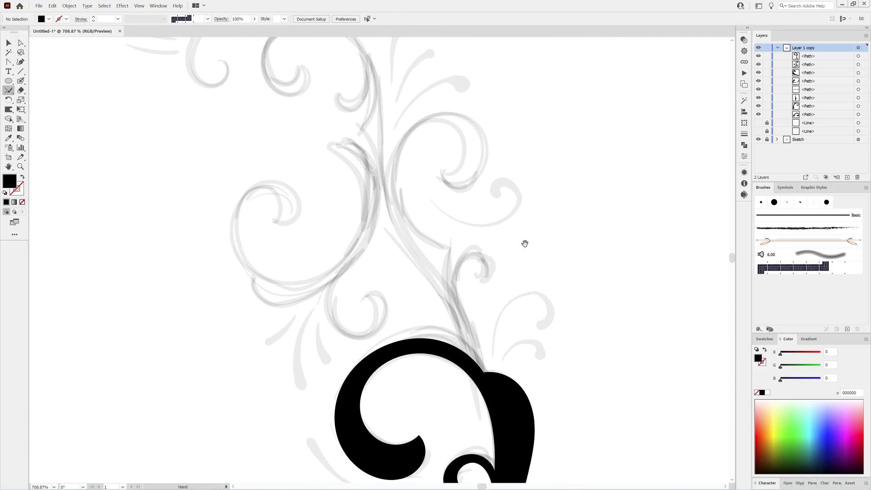
pyautogui.moveTo(6, 92); pyautogui.dragTo(45, 100)
pyautogui.moveTo(476, 180)
pyautogui.mouseDown()
pyautogui.moveTo(473, 122)
pyautogui.moveTo(433, 114)
pyautogui.moveTo(403, 136)
pyautogui.moveTo(385, 203)
pyautogui.moveTo(395, 234)
pyautogui.moveTo(493, 364)
pyautogui.mouseUp()
pyautogui.press('/')
pyautogui.scroll(4, 471, 346)
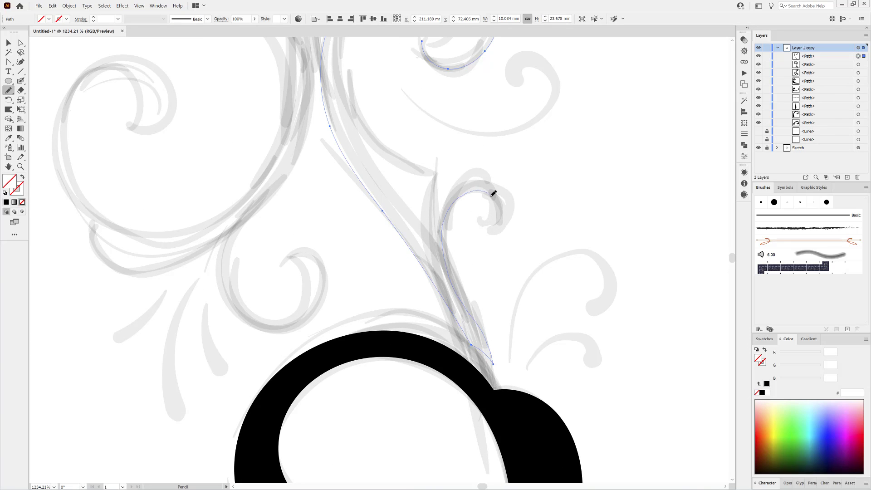
# Redraw the edge rising from the pointed base and trace the small outer curl up to the pointed notch
pyautogui.hotkey('ctrl', 'z')
pyautogui.moveTo(474, 189)
pyautogui.mouseDown()
pyautogui.moveTo(452, 212)
pyautogui.moveTo(445, 243)
pyautogui.mouseUp()
pyautogui.hotkey('ctrl', 'z')
pyautogui.moveTo(453, 280)
pyautogui.mouseDown()
pyautogui.moveTo(490, 330)
pyautogui.moveTo(493, 363)
pyautogui.mouseUp()
pyautogui.moveTo(430, 165); pyautogui.dragTo(583, 206)
pyautogui.keyDown('ctrl'); pyautogui.click(486, 230); pyautogui.keyUp('ctrl')
pyautogui.moveTo(546, 250); pyautogui.dragTo(390, 254)
pyautogui.moveTo(517, 164); pyautogui.dragTo(440, 269)
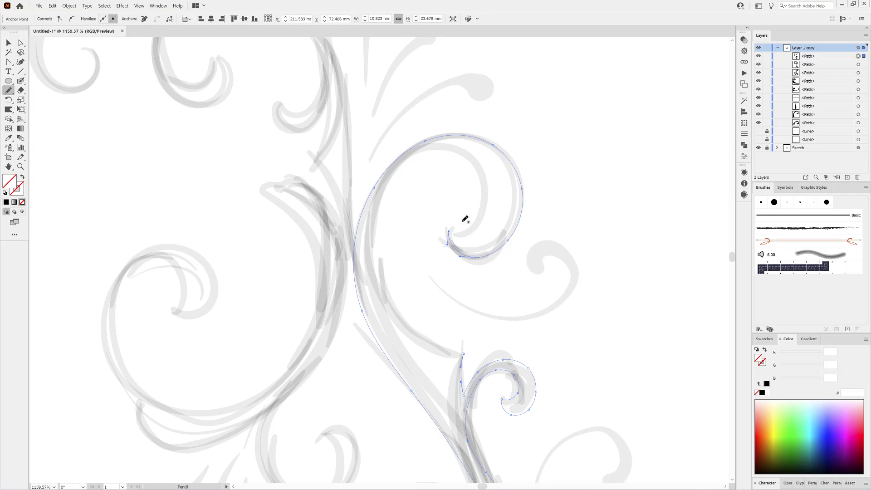
# Trace the large outward curl's inner edge down to the notch, fill the closed shape with black and deselect it
pyautogui.moveTo(470, 228)
pyautogui.mouseDown()
pyautogui.moveTo(485, 204)
pyautogui.moveTo(468, 222)
pyautogui.moveTo(479, 195)
pyautogui.moveTo(469, 171)
pyautogui.moveTo(436, 156)
pyautogui.mouseUp()
pyautogui.hotkey('ctrl', 'z')
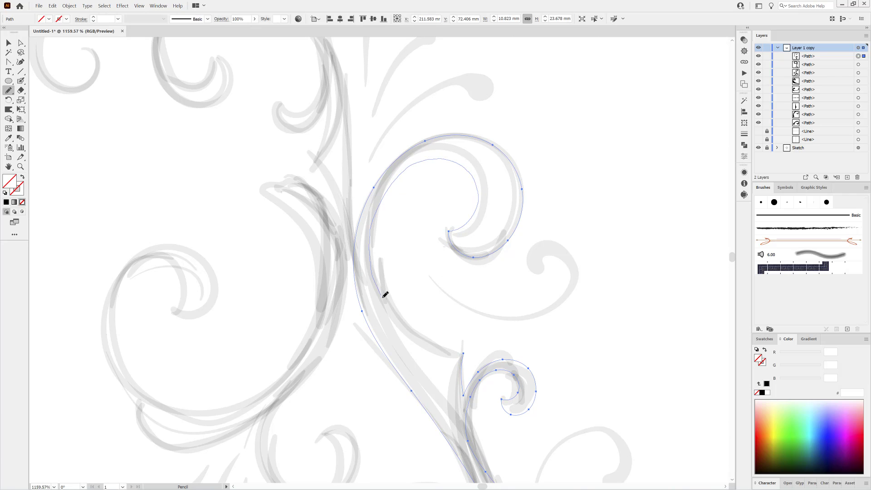
pyautogui.moveTo(434, 343); pyautogui.dragTo(463, 353)
pyautogui.click(762, 393)
pyautogui.moveTo(653, 368); pyautogui.dragTo(560, 356)
pyautogui.moveTo(679, 336)
pyautogui.mouseDown()
pyautogui.moveTo(599, 153)
pyautogui.moveTo(584, 178)
pyautogui.mouseUp()
pyautogui.moveTo(497, 166); pyautogui.dragTo(542, 217)
pyautogui.moveTo(526, 171)
pyautogui.mouseDown()
pyautogui.moveTo(503, 231)
pyautogui.moveTo(511, 177)
pyautogui.mouseUp()
pyautogui.hotkey('ctrl', 'shift', 'a')
# Trace the topmost stem with no fill, including its inner barb, small curl and large top curl
pyautogui.moveTo(442, 183)
pyautogui.mouseDown()
pyautogui.moveTo(472, 262)
pyautogui.moveTo(483, 331)
pyautogui.moveTo(517, 393)
pyautogui.mouseUp()
pyautogui.click(757, 393)
pyautogui.moveTo(499, 245); pyautogui.dragTo(491, 372)
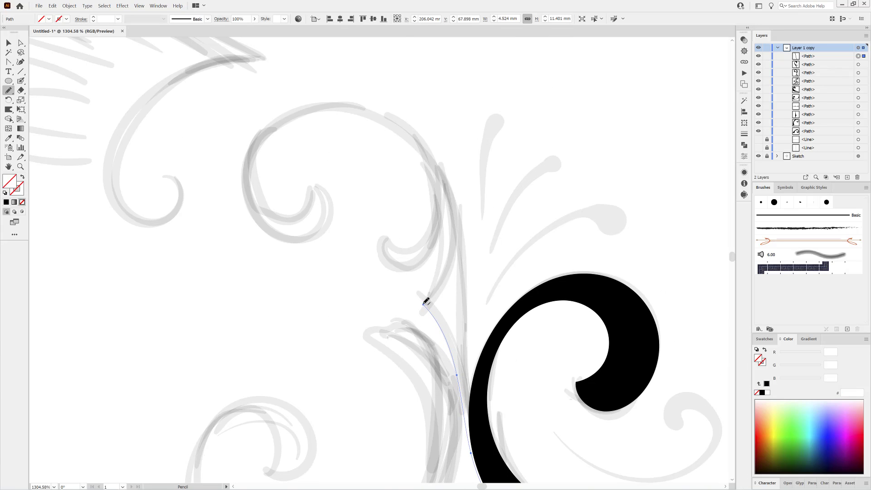
pyautogui.moveTo(423, 305)
pyautogui.mouseDown()
pyautogui.moveTo(446, 243)
pyautogui.moveTo(442, 203)
pyautogui.mouseUp()
pyautogui.hotkey('ctrl', 'z')
pyautogui.moveTo(386, 249)
pyautogui.mouseDown()
pyautogui.moveTo(418, 140)
pyautogui.moveTo(297, 110)
pyautogui.moveTo(260, 191)
pyautogui.moveTo(303, 189)
pyautogui.moveTo(262, 229)
pyautogui.moveTo(257, 130)
pyautogui.moveTo(369, 93)
pyautogui.moveTo(443, 157)
pyautogui.moveTo(464, 251)
pyautogui.moveTo(464, 343)
pyautogui.moveTo(480, 456)
pyautogui.moveTo(434, 230)
pyautogui.mouseUp()
pyautogui.click(433, 229)
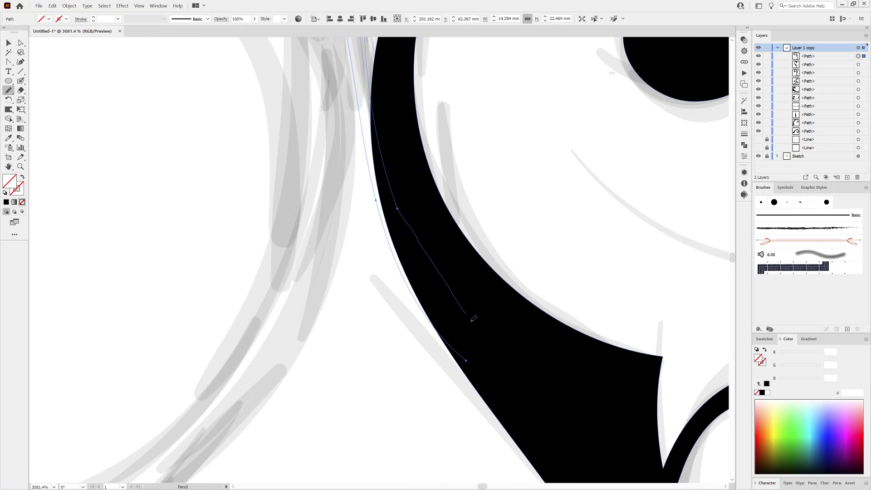
# Adjust the lower end anchor and its handle to blend into the neighbouring stem, and fill the shape with black
pyautogui.press('a')
pyautogui.moveTo(467, 360); pyautogui.dragTo(462, 370)
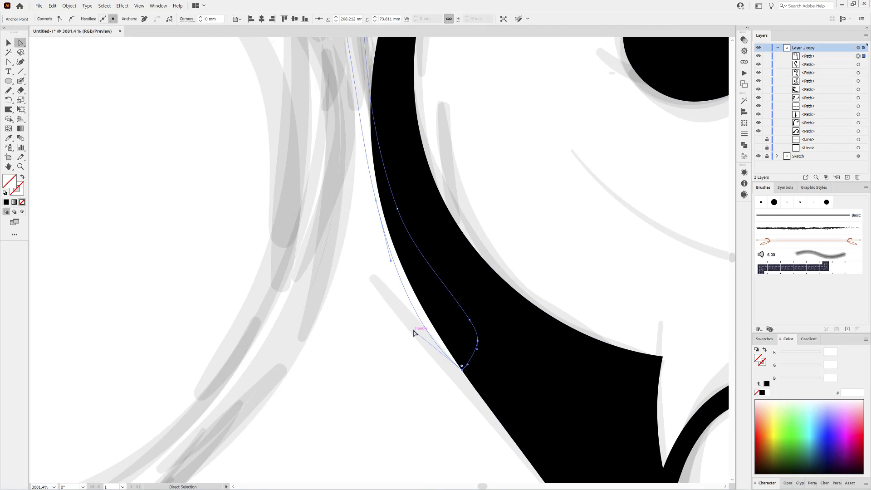
pyautogui.moveTo(414, 330); pyautogui.dragTo(421, 309)
pyautogui.moveTo(625, 366); pyautogui.dragTo(536, 229)
pyautogui.click(762, 393)
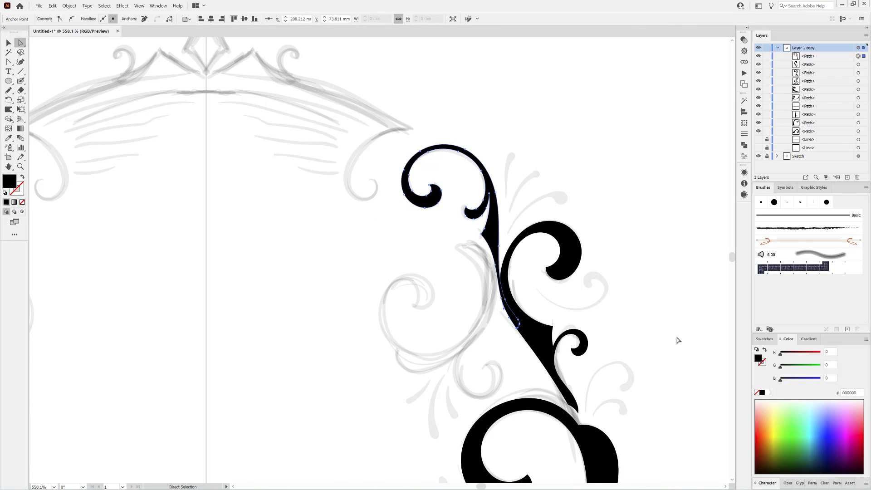
pyautogui.click(677, 340)
# Trace the inner scroll's outer edge from its upper leaf tip down toward the small lower curl, with no fill
pyautogui.moveTo(676, 295); pyautogui.dragTo(653, 313)
pyautogui.moveTo(663, 315); pyautogui.dragTo(606, 166)
pyautogui.moveTo(531, 136)
pyautogui.mouseDown()
pyautogui.moveTo(587, 181)
pyautogui.moveTo(579, 203)
pyautogui.mouseUp()
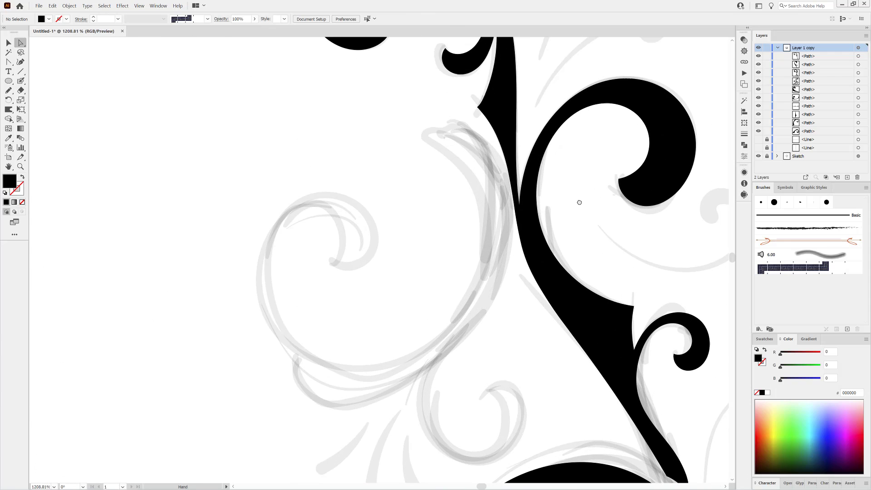
pyautogui.click(8, 90)
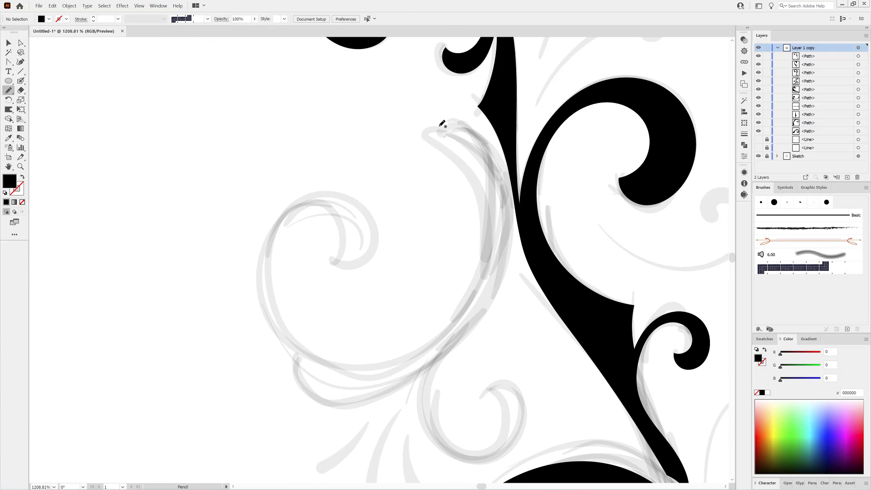
pyautogui.moveTo(466, 125)
pyautogui.mouseDown()
pyautogui.moveTo(500, 161)
pyautogui.moveTo(518, 222)
pyautogui.moveTo(433, 418)
pyautogui.moveTo(504, 436)
pyautogui.moveTo(483, 403)
pyautogui.moveTo(433, 381)
pyautogui.mouseUp()
pyautogui.press('/')
# Trace the small lower curl and the leaf bump along the scroll's underside, removing an unneeded anchor point
pyautogui.scroll(-2, 477, 336)
pyautogui.moveTo(422, 305); pyautogui.dragTo(538, 316)
pyautogui.moveTo(481, 301); pyautogui.dragTo(494, 291)
pyautogui.click(144, 19)
pyautogui.moveTo(535, 318)
pyautogui.mouseDown()
pyautogui.moveTo(535, 329)
pyautogui.moveTo(466, 346)
pyautogui.moveTo(381, 336)
pyautogui.moveTo(370, 300)
pyautogui.mouseUp()
pyautogui.moveTo(441, 251); pyautogui.dragTo(413, 352)
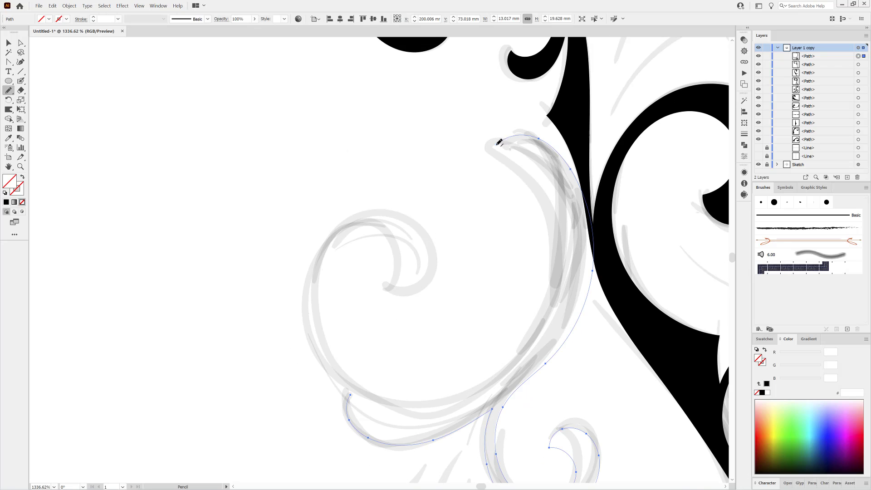
# Trace the large inner scroll's inner edge from the leaf tip and return along its outer edge to the leaf bump
pyautogui.moveTo(576, 235)
pyautogui.mouseDown()
pyautogui.moveTo(555, 334)
pyautogui.moveTo(463, 397)
pyautogui.moveTo(353, 375)
pyautogui.moveTo(339, 248)
pyautogui.mouseUp()
pyautogui.moveTo(389, 275); pyautogui.dragTo(383, 282)
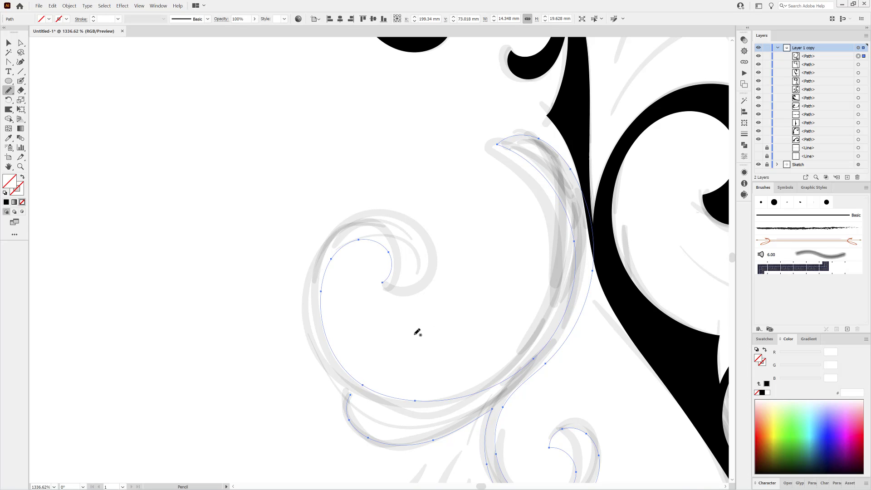
pyautogui.moveTo(427, 230)
pyautogui.mouseDown()
pyautogui.moveTo(340, 219)
pyautogui.moveTo(309, 305)
pyautogui.moveTo(350, 395)
pyautogui.moveTo(520, 259)
pyautogui.mouseUp()
pyautogui.moveTo(398, 223); pyautogui.dragTo(344, 311)
# Smooth the scroll's outer edge by adjusting its direction handles, fill the shape with black and deselect it
pyautogui.press('-')
pyautogui.moveTo(358, 177); pyautogui.dragTo(353, 250)
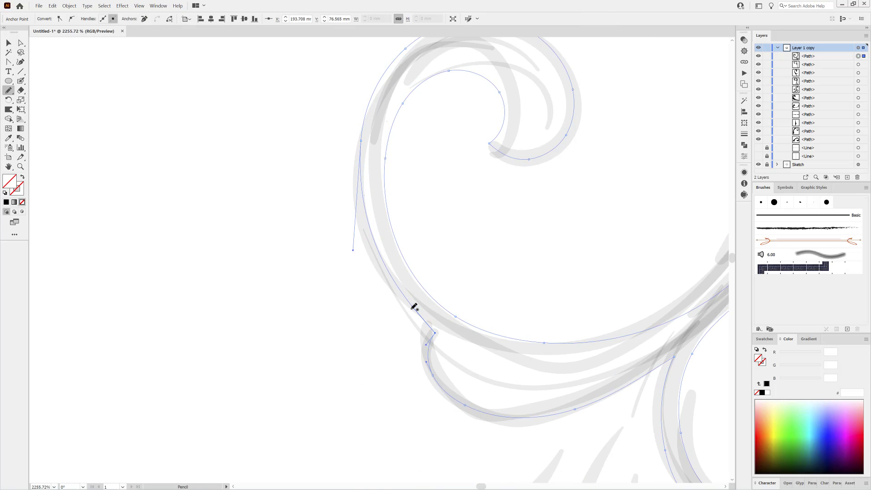
pyautogui.click(762, 393)
pyautogui.moveTo(406, 310); pyautogui.dragTo(403, 316)
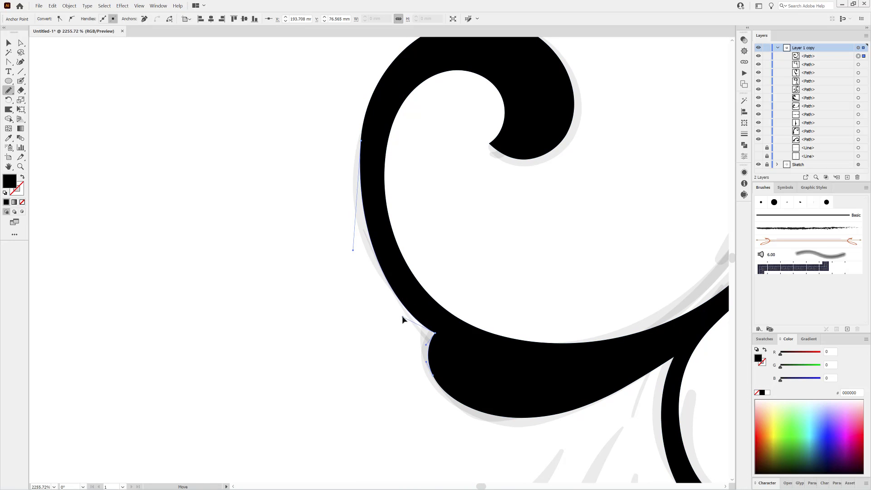
pyautogui.moveTo(352, 250)
pyautogui.mouseDown()
pyautogui.moveTo(345, 258)
pyautogui.moveTo(345, 248)
pyautogui.mouseUp()
pyautogui.moveTo(402, 315); pyautogui.dragTo(405, 314)
pyautogui.scroll(-13, 625, 334)
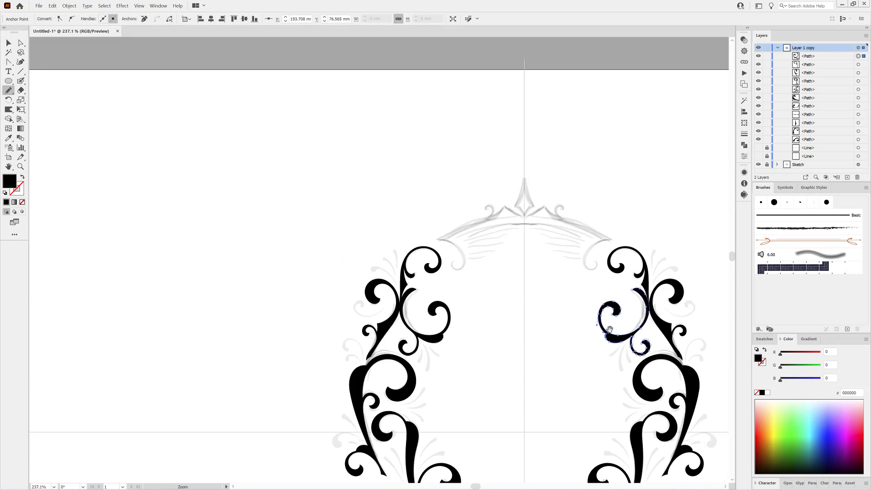
pyautogui.moveTo(626, 336); pyautogui.dragTo(485, 215)
pyautogui.moveTo(583, 209); pyautogui.dragTo(608, 188)
pyautogui.keyDown('ctrl'); pyautogui.click(612, 184); pyautogui.keyUp('ctrl')
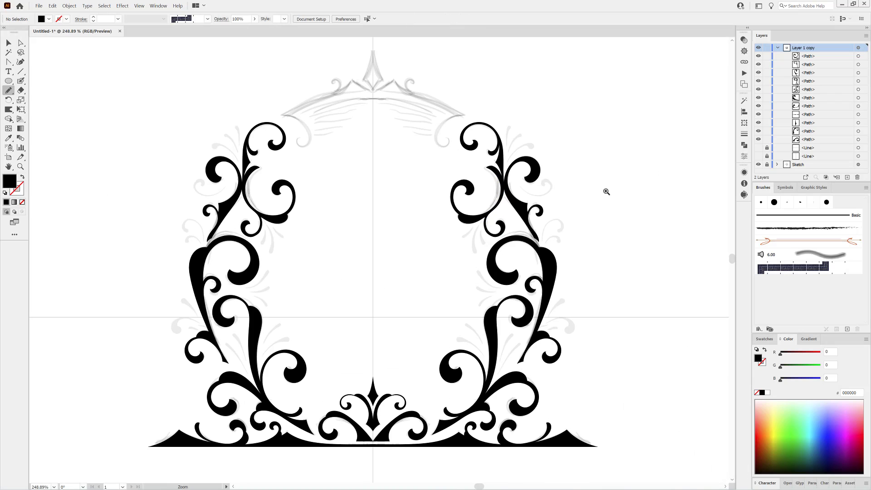
pyautogui.moveTo(436, 129); pyautogui.dragTo(552, 265)
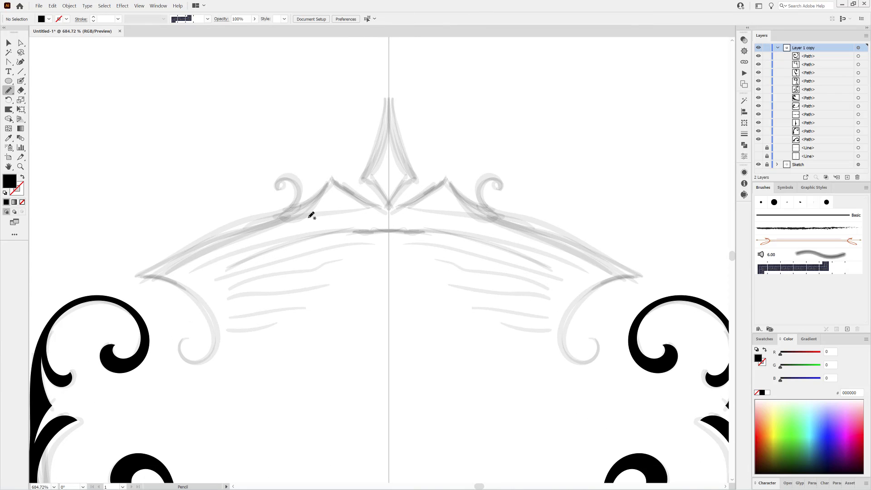
# Trace the top arch's upper edge from the centre over the peak and around the small curl to the outer tip
pyautogui.moveTo(405, 205)
pyautogui.mouseDown()
pyautogui.moveTo(441, 176)
pyautogui.moveTo(505, 226)
pyautogui.moveTo(449, 174)
pyautogui.moveTo(521, 164)
pyautogui.moveTo(495, 180)
pyautogui.moveTo(575, 199)
pyautogui.mouseUp()
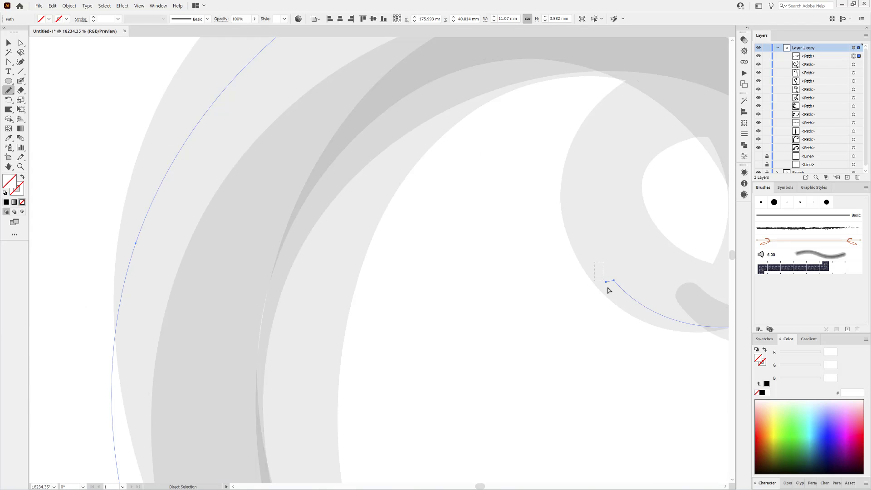
pyautogui.keyDown('ctrl'); pyautogui.click(608, 286); pyautogui.keyUp('ctrl')
pyautogui.moveTo(164, 49); pyautogui.dragTo(104, 52)
pyautogui.moveTo(381, 166)
pyautogui.mouseDown()
pyautogui.moveTo(499, 248)
pyautogui.moveTo(536, 244)
pyautogui.mouseUp()
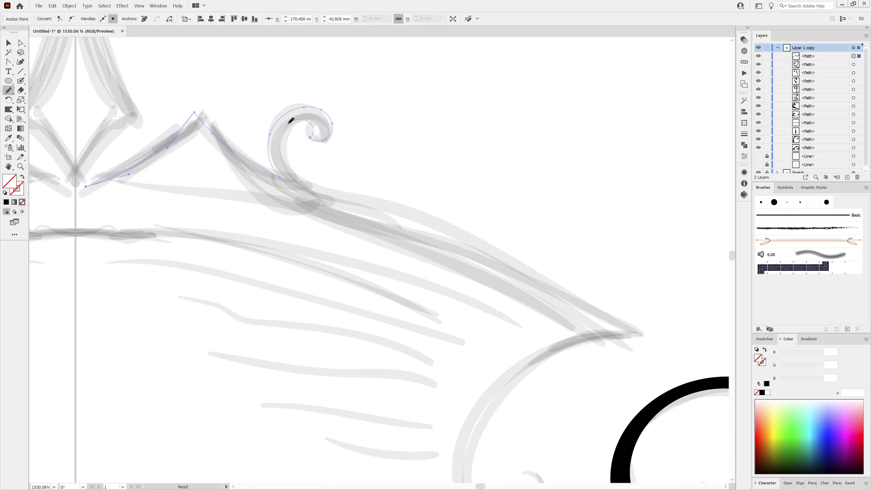
pyautogui.moveTo(279, 163); pyautogui.dragTo(641, 332)
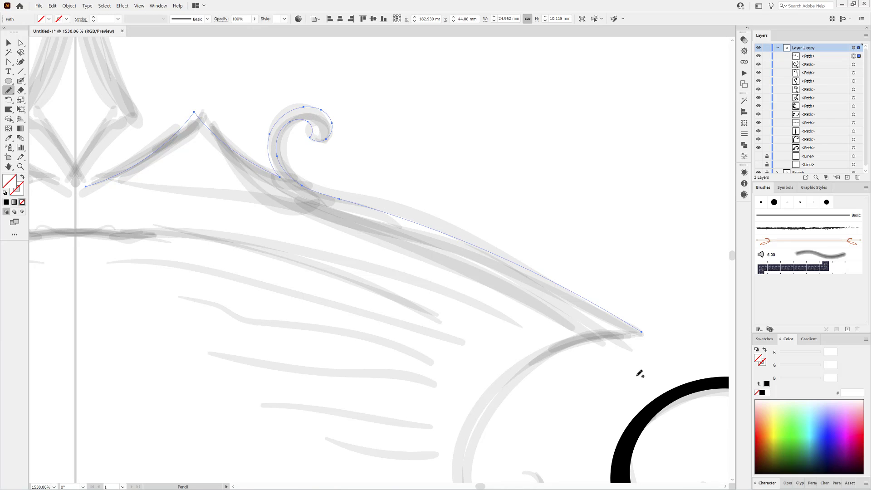
# Trace both edges of the hanging curl below the arch's outer tip and return to the tip
pyautogui.moveTo(639, 373); pyautogui.dragTo(618, 372)
pyautogui.moveTo(618, 372)
pyautogui.mouseDown()
pyautogui.moveTo(607, 249)
pyautogui.moveTo(521, 309)
pyautogui.mouseUp()
pyautogui.moveTo(553, 348)
pyautogui.mouseDown()
pyautogui.moveTo(556, 321)
pyautogui.moveTo(534, 355)
pyautogui.moveTo(515, 282)
pyautogui.moveTo(600, 219)
pyautogui.moveTo(632, 212)
pyautogui.mouseUp()
# Close the arch shape with the Pen tool, bend its closing segment to follow the arch, fill it with black and deselect it
pyautogui.click(20, 62)
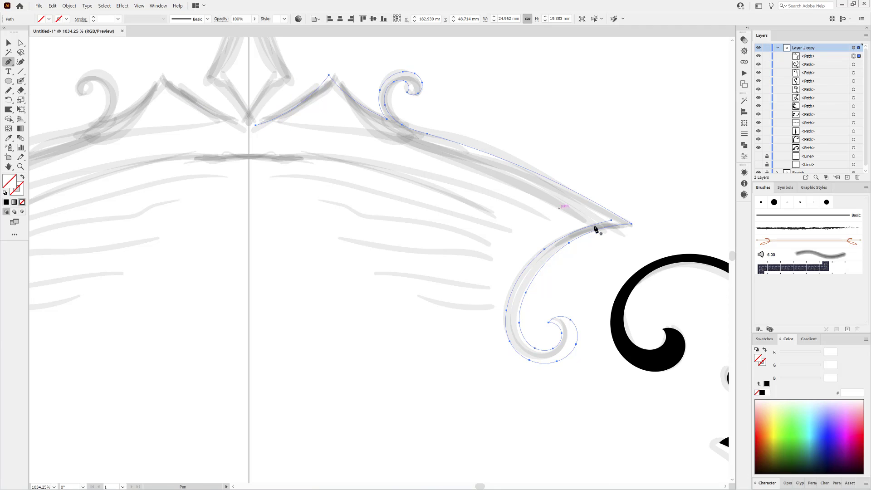
pyautogui.click(611, 220)
pyautogui.click(255, 124)
pyautogui.click(31, 72)
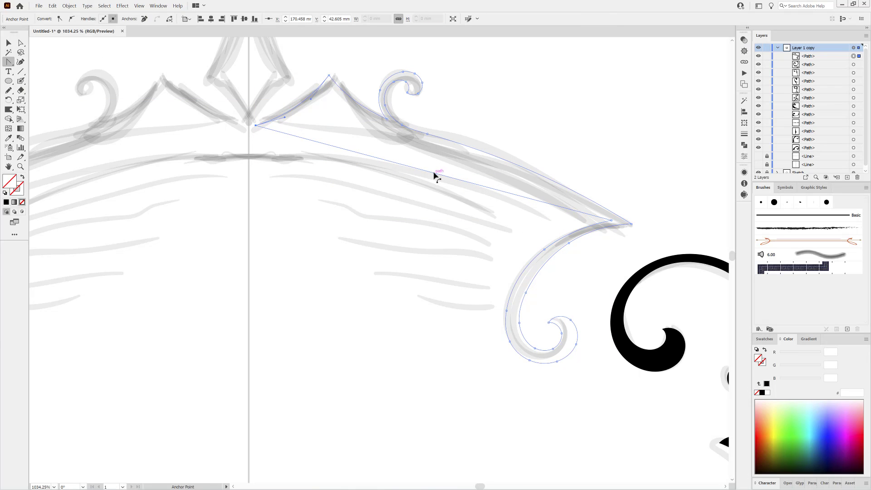
pyautogui.moveTo(433, 175); pyautogui.dragTo(442, 159)
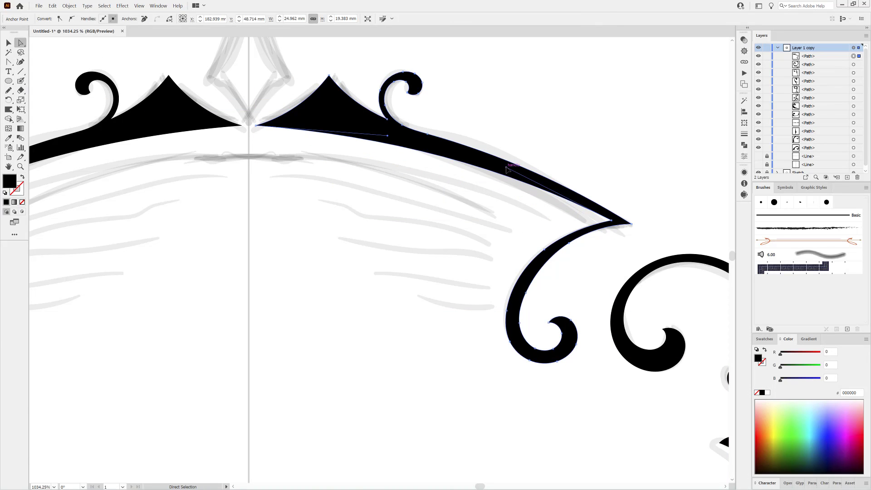
pyautogui.scroll(2, 612, 211)
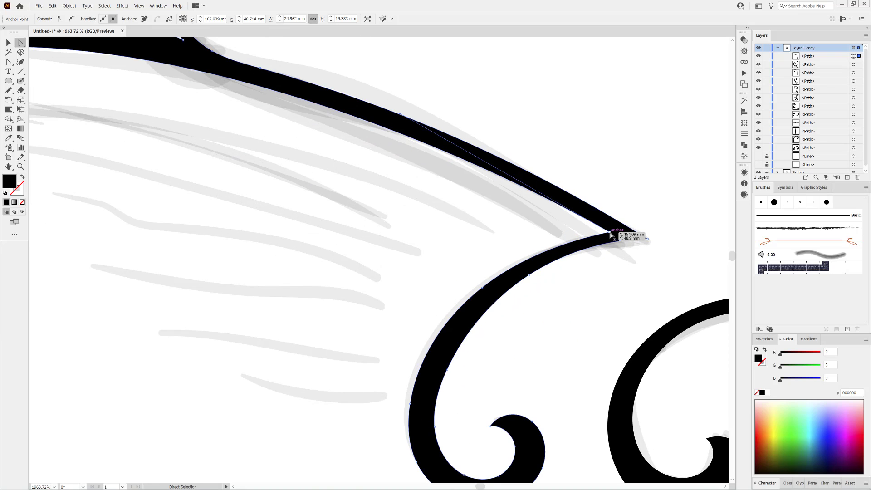
pyautogui.click(620, 123)
pyautogui.scroll(-4, 620, 119)
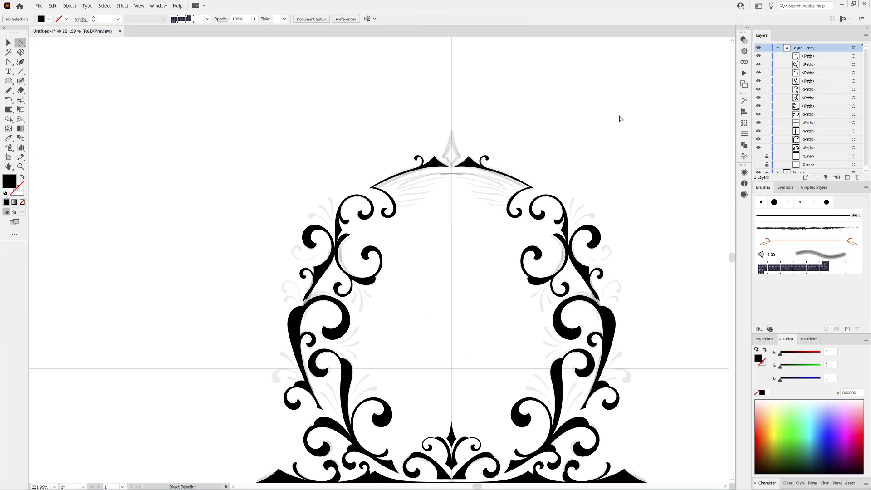
# Trace one half of the spearhead finial at the frame's top centre with no fill, and fill it with black
pyautogui.scroll(1, 490, 213)
pyautogui.scroll(-2, 563, 278)
pyautogui.scroll(6, 632, 227)
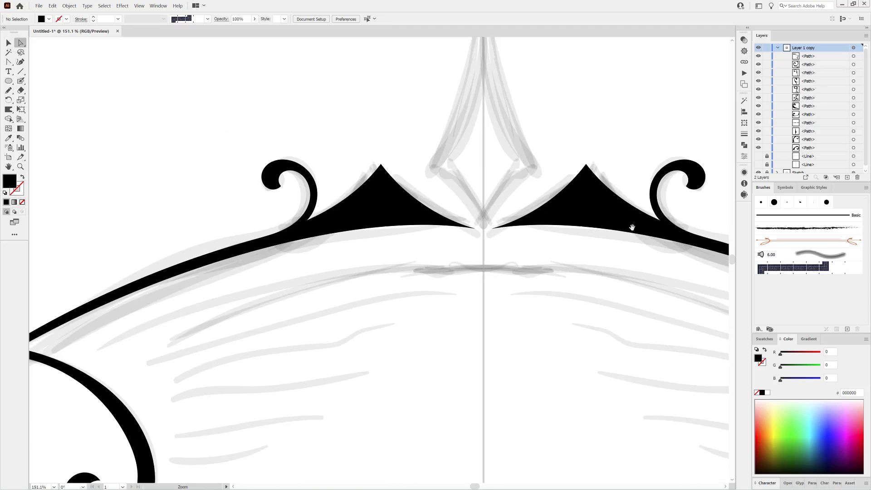
pyautogui.press('n')
pyautogui.moveTo(370, 310); pyautogui.dragTo(430, 251)
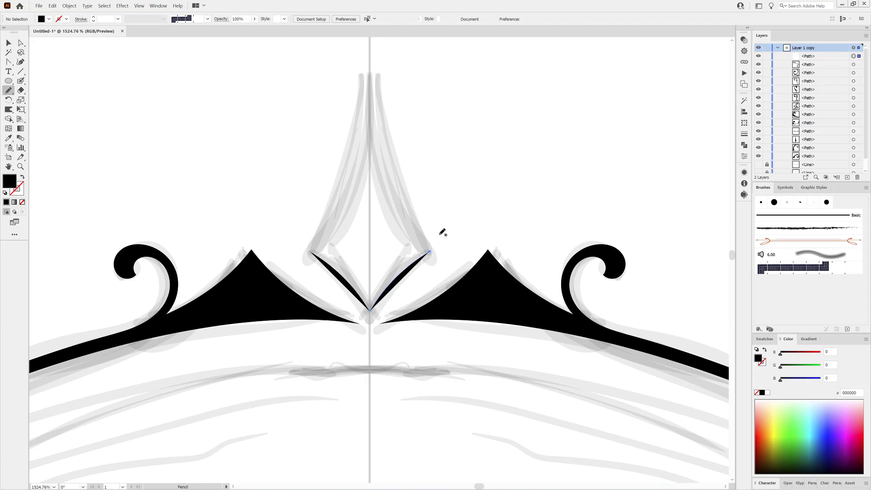
pyautogui.hotkey('ctrl', 'z')
pyautogui.press('/')
pyautogui.moveTo(375, 308); pyautogui.dragTo(425, 259)
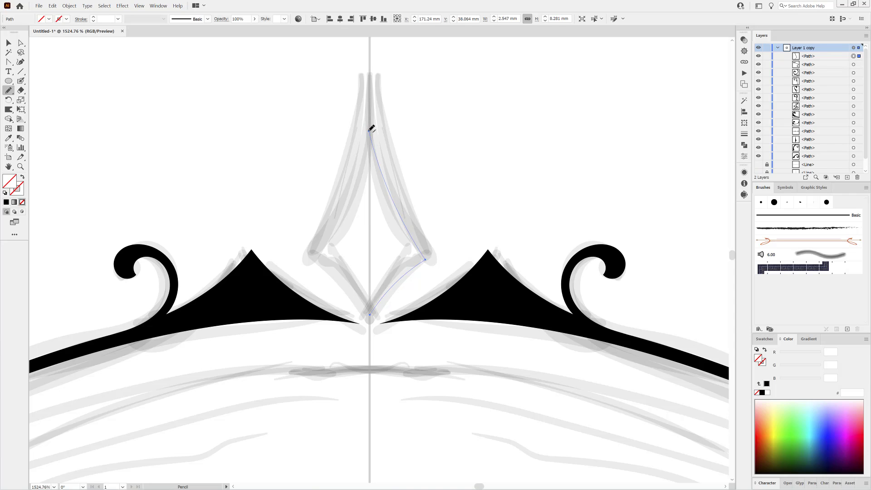
pyautogui.press(',')
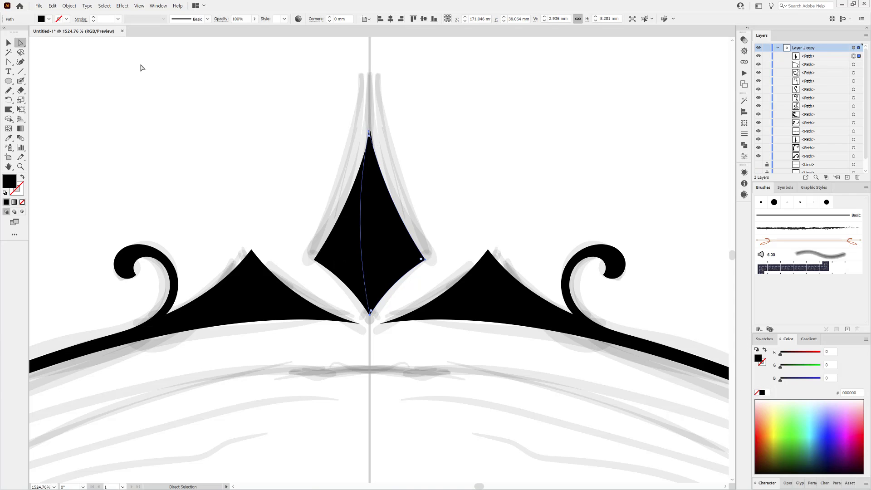
# Align the finial's centre anchor points to the symmetry axis, raise its tip and refine the side curve
pyautogui.press('a')
pyautogui.click(261, 18)
pyautogui.click(370, 132)
pyautogui.press('Up')
pyautogui.press('Up')
pyautogui.press('Up')
pyautogui.press('Up')
pyautogui.press('Up')
pyautogui.press('Up')
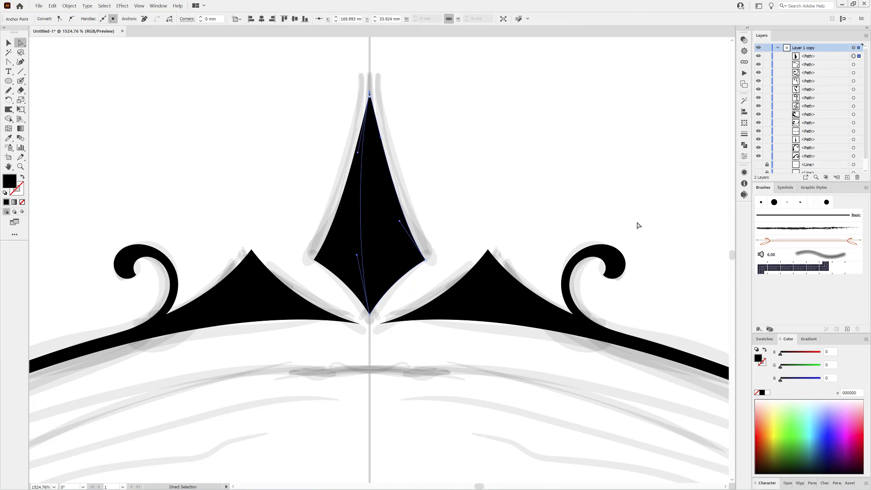
pyautogui.moveTo(380, 130); pyautogui.dragTo(378, 136)
# Draw the separate lower divider's bar and triangular end with straight Pen segments, and fill the shape with black
pyautogui.scroll(-10, 576, 222)
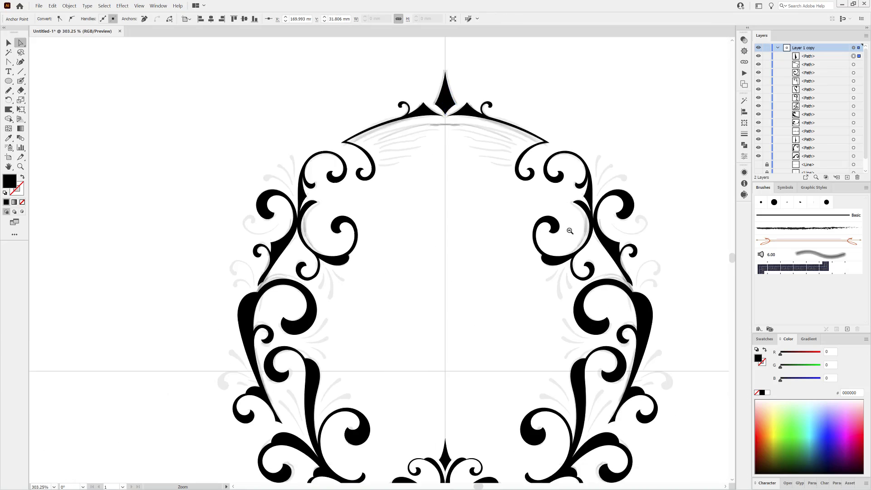
pyautogui.moveTo(460, 387)
pyautogui.mouseDown()
pyautogui.moveTo(476, 371)
pyautogui.moveTo(546, 368)
pyautogui.moveTo(512, 378)
pyautogui.mouseUp()
pyautogui.click(9, 62)
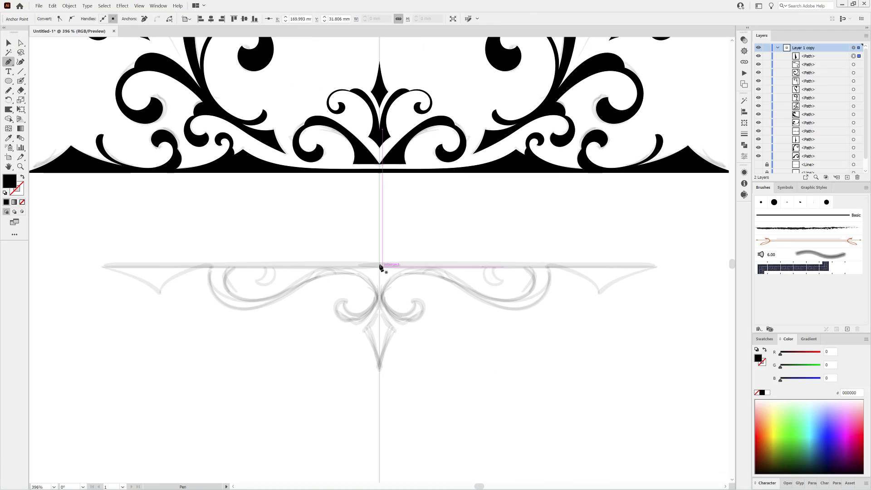
pyautogui.click(376, 263)
pyautogui.click(663, 262)
pyautogui.click(599, 294)
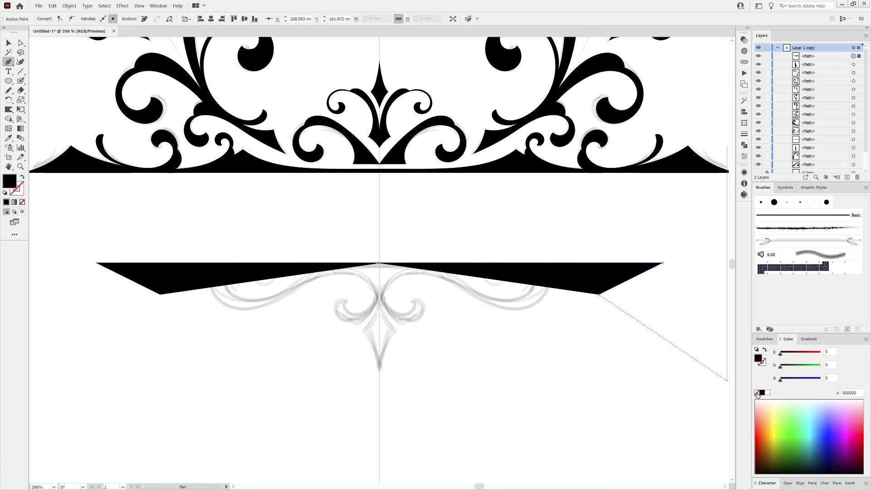
pyautogui.press('/')
pyautogui.click(547, 268)
pyautogui.click(376, 263)
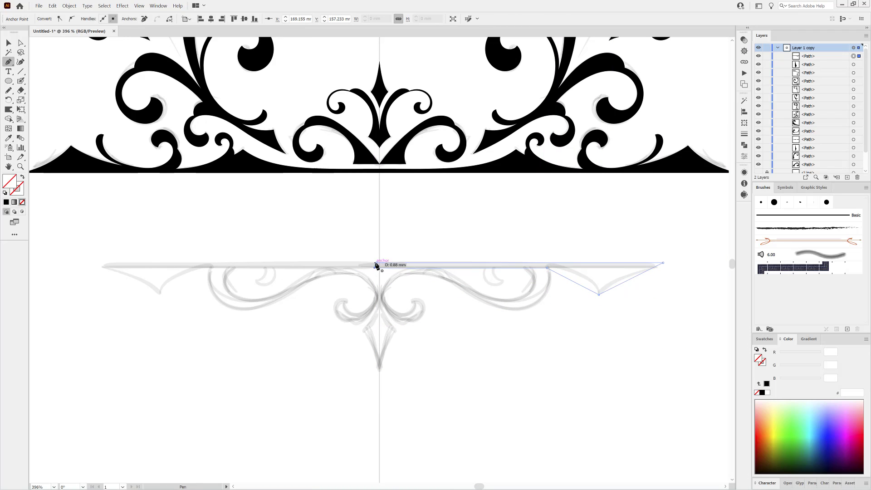
pyautogui.press(',')
# Curve both slanted edges of the divider's triangular end inward to match the sketch and deselect the shape
pyautogui.moveTo(5, 63); pyautogui.dragTo(40, 92)
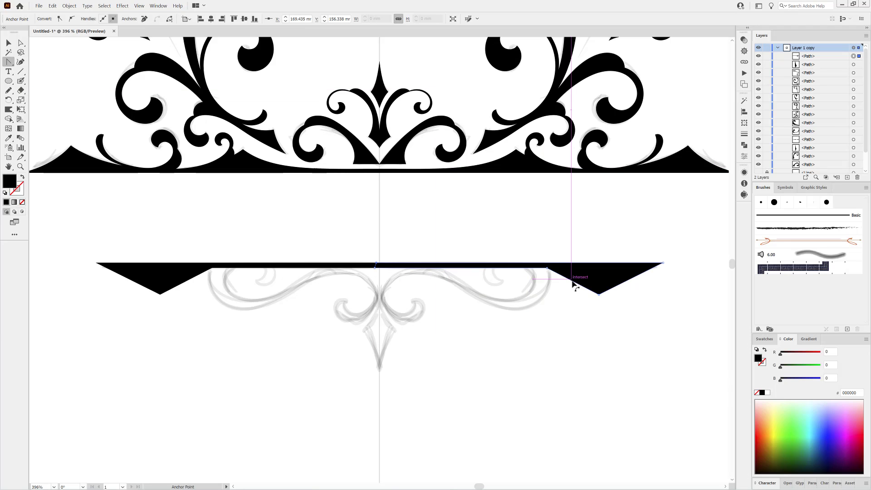
pyautogui.moveTo(571, 280); pyautogui.dragTo(626, 275)
pyautogui.moveTo(562, 268); pyautogui.dragTo(624, 354)
pyautogui.scroll(5, 627, 284)
pyautogui.press('a')
pyautogui.click(594, 280)
pyautogui.scroll(-5, 613, 288)
pyautogui.press('n')
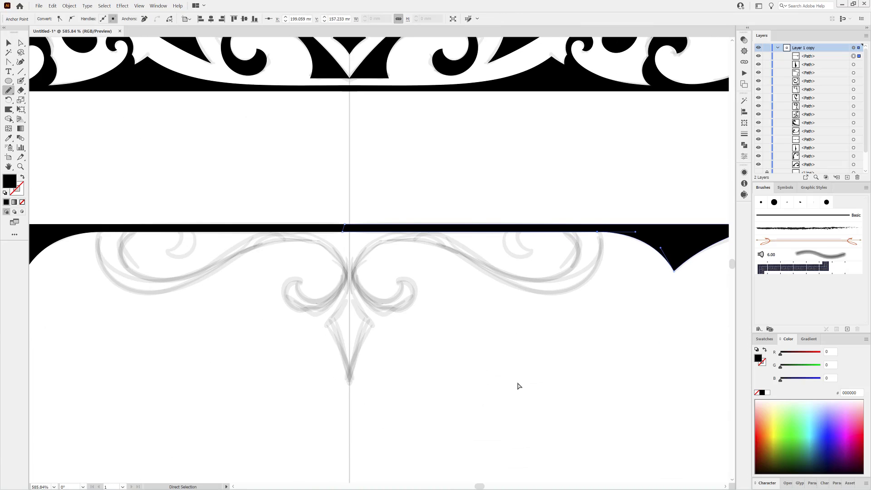
pyautogui.hotkey('ctrl', 'shift', 'a')
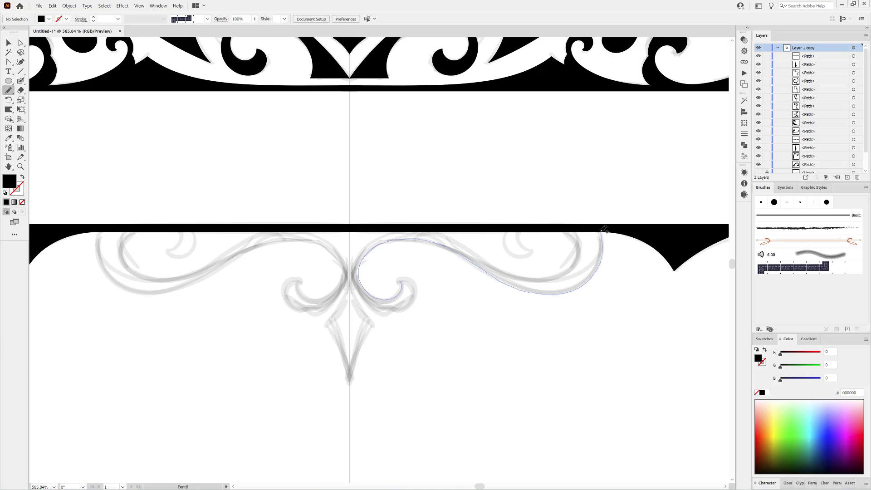
# Trace the S-shaped scroll below the divider bar with its end curls and no fill, redrawing the last strokes
pyautogui.moveTo(601, 232); pyautogui.dragTo(599, 228)
pyautogui.press('/')
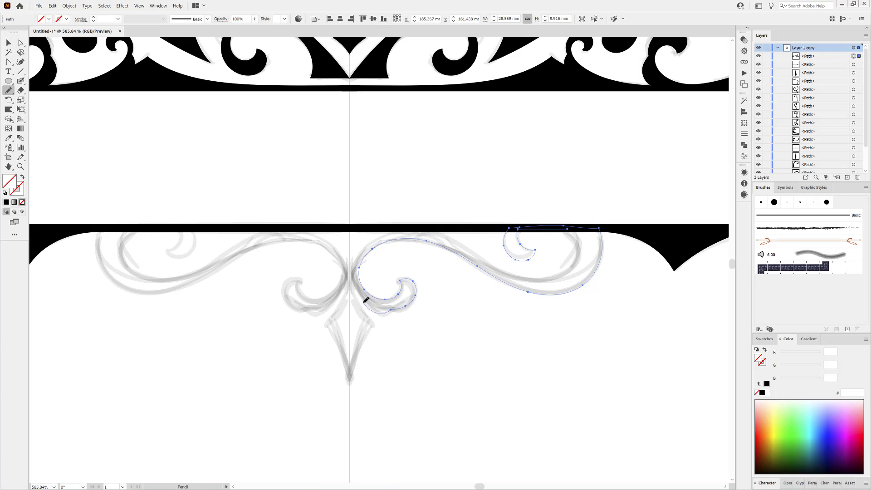
pyautogui.hotkey('ctrl', 'z')
pyautogui.hotkey('ctrl', 'z')
pyautogui.moveTo(572, 231); pyautogui.dragTo(567, 229)
# Adjust the anchor points at the notch beneath the scroll's central curl and fill the scroll with black
pyautogui.scroll(4, 380, 326)
pyautogui.keyDown('ctrl'); pyautogui.click(414, 274); pyautogui.keyUp('ctrl')
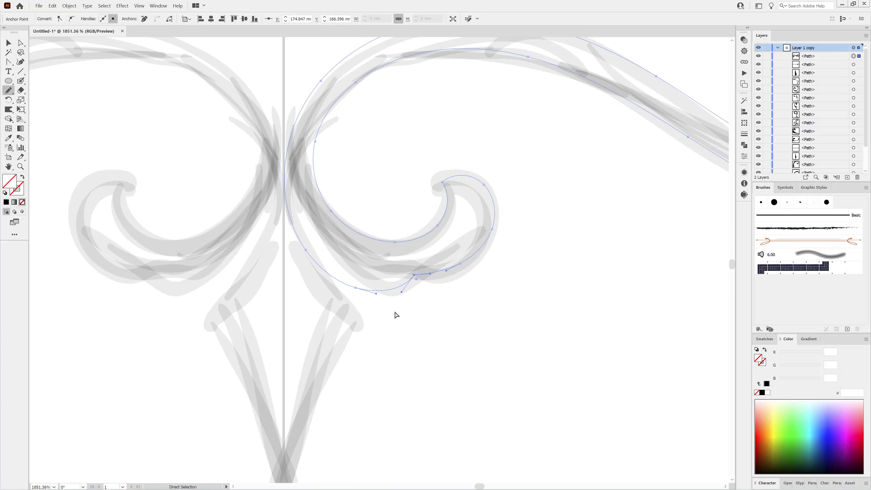
pyautogui.moveTo(477, 319); pyautogui.dragTo(385, 318)
pyautogui.moveTo(556, 319); pyautogui.dragTo(529, 316)
pyautogui.press(',')
pyautogui.keyDown('ctrl'); pyautogui.click(583, 383); pyautogui.keyUp('ctrl')
# Refine the divider scroll's anchor points and direction handles for smoother curves, and deselect the shape
pyautogui.moveTo(385, 291); pyautogui.dragTo(460, 202)
pyautogui.keyDown('ctrl'); pyautogui.click(411, 186); pyautogui.keyUp('ctrl')
pyautogui.press('a')
pyautogui.click(418, 302)
pyautogui.moveTo(394, 183); pyautogui.dragTo(387, 189)
pyautogui.moveTo(385, 254); pyautogui.dragTo(382, 257)
pyautogui.scroll(-4, 607, 371)
pyautogui.moveTo(626, 379); pyautogui.dragTo(508, 275)
pyautogui.keyDown('ctrl'); pyautogui.click(508, 303); pyautogui.keyUp('ctrl')
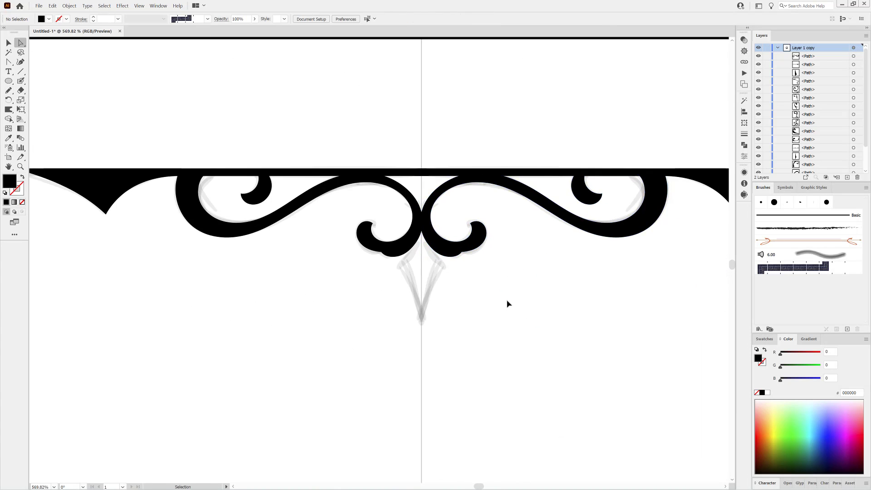
# Trace one half of the pointed pendant beneath the divider's central curls as a black shape
pyautogui.press('n')
pyautogui.scroll(3, 433, 272)
pyautogui.moveTo(401, 196); pyautogui.dragTo(449, 268)
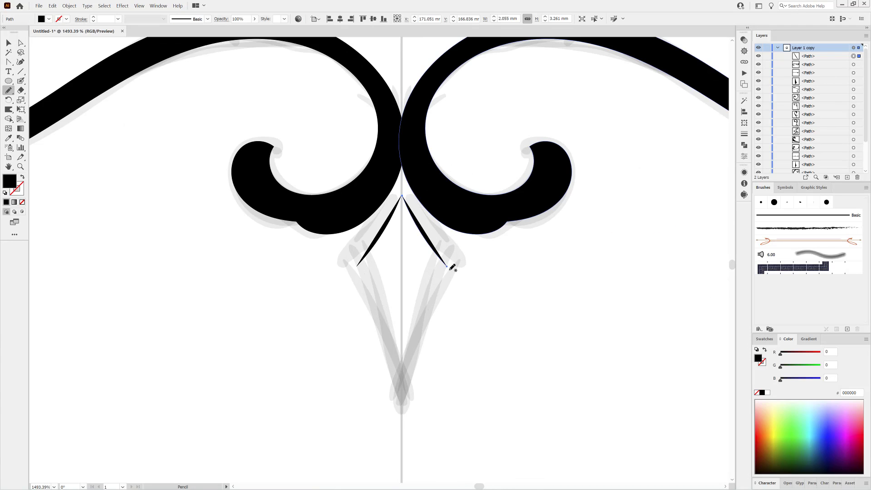
pyautogui.moveTo(419, 335)
pyautogui.mouseDown()
pyautogui.moveTo(402, 408)
pyautogui.moveTo(395, 284)
pyautogui.moveTo(401, 412)
pyautogui.moveTo(401, 375)
pyautogui.moveTo(475, 413)
pyautogui.moveTo(431, 432)
pyautogui.mouseUp()
# Align the pendant's lower and upper tip anchor points horizontally to the symmetry axis at X 170 mm
pyautogui.click(20, 43)
pyautogui.click(401, 415)
pyautogui.click(396, 447)
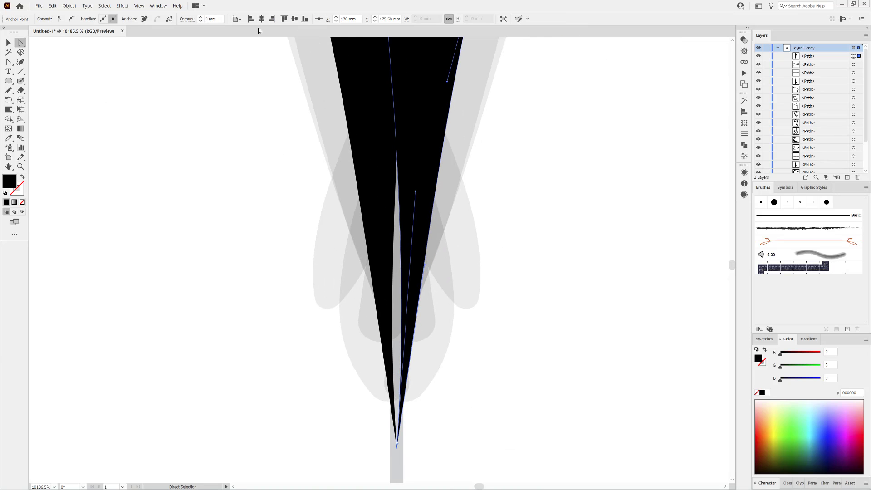
pyautogui.scroll(-5, 559, 291)
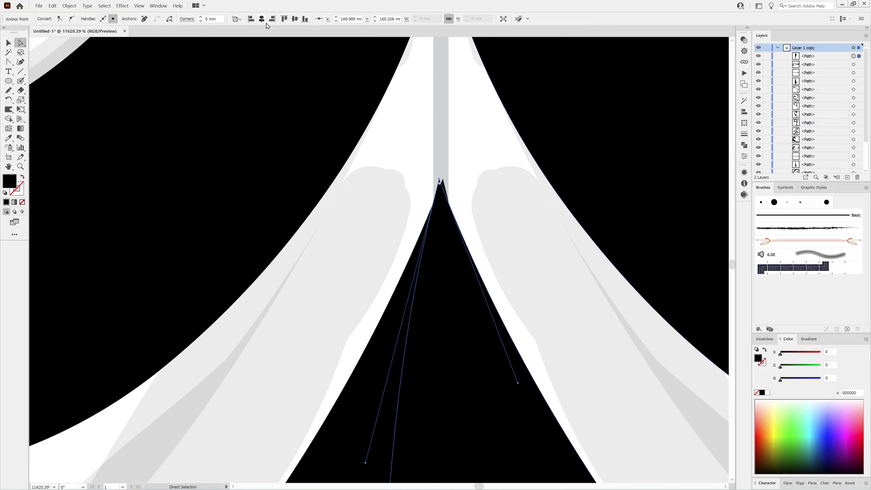
pyautogui.scroll(-6, 513, 350)
# Draw a flat black ellipse about 8.2 mm wide and 1.5 mm high in the empty area beside the frame
pyautogui.scroll(5, 525, 188)
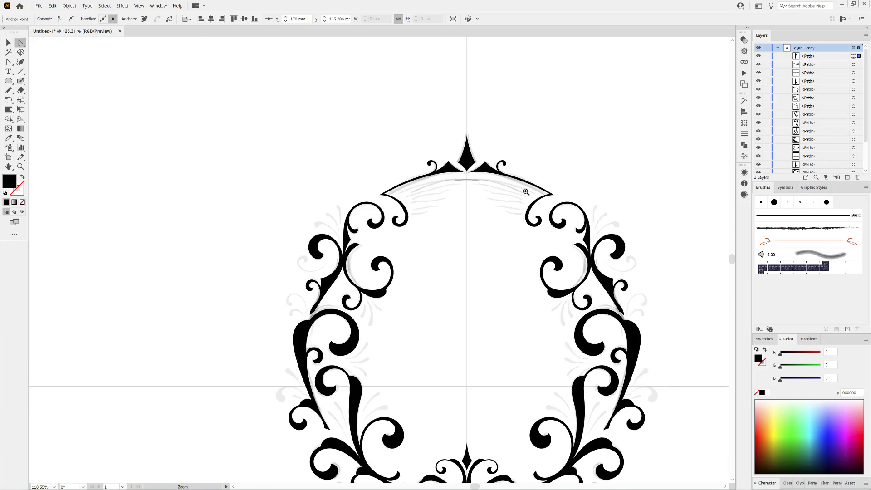
pyautogui.moveTo(575, 251); pyautogui.dragTo(335, 180)
pyautogui.click(546, 113)
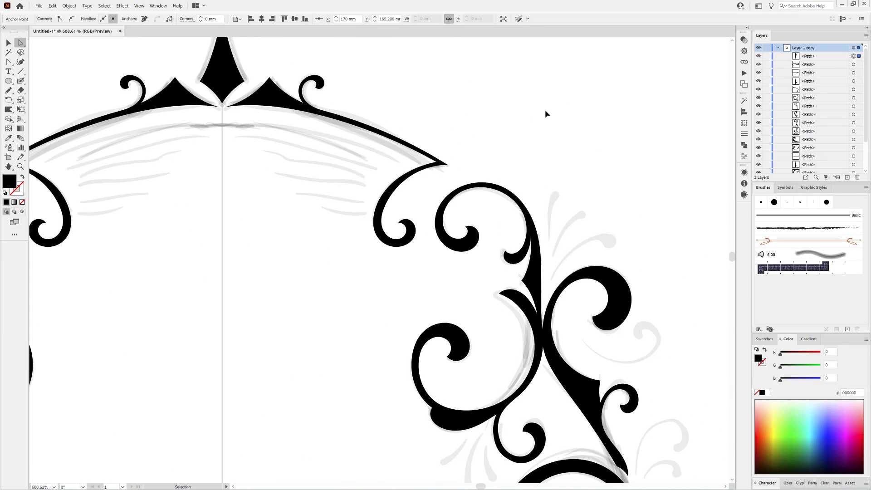
pyautogui.press('l')
pyautogui.moveTo(504, 111); pyautogui.dragTo(584, 124)
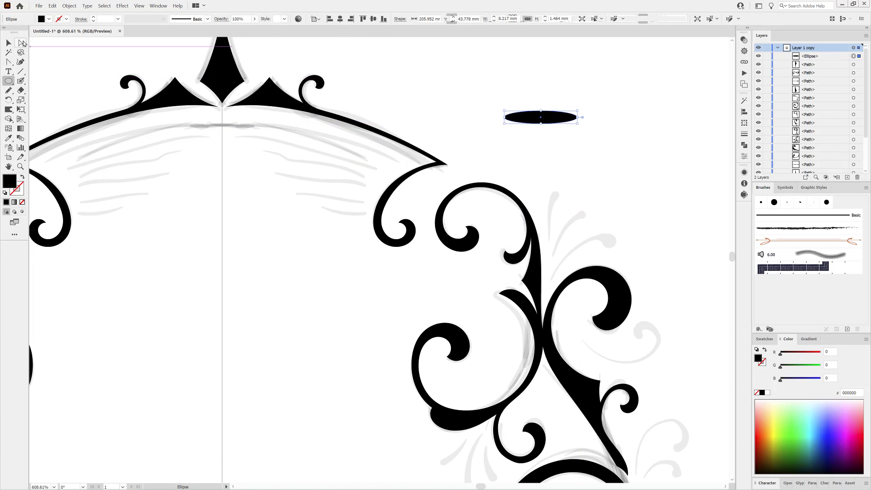
# Shift the ellipse's upper and lower anchor points toward one end and pull in the opposite end's handles to make a point
pyautogui.scroll(4, 559, 119)
pyautogui.moveTo(601, 158); pyautogui.dragTo(489, 186)
pyautogui.moveTo(469, 145); pyautogui.dragTo(515, 311)
pyautogui.press('Right')
pyautogui.press('Right')
pyautogui.press('Right')
pyautogui.press('Right')
pyautogui.press('Right')
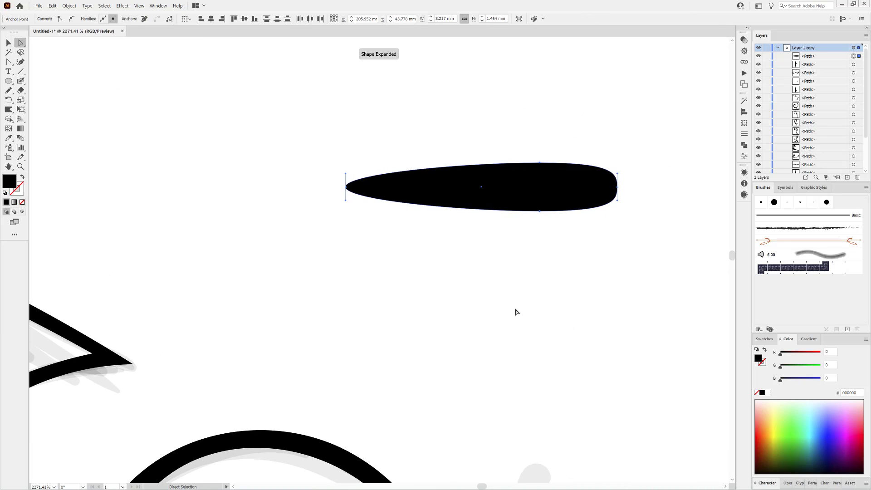
pyautogui.moveTo(345, 174); pyautogui.dragTo(389, 179)
pyautogui.moveTo(345, 200); pyautogui.dragTo(390, 193)
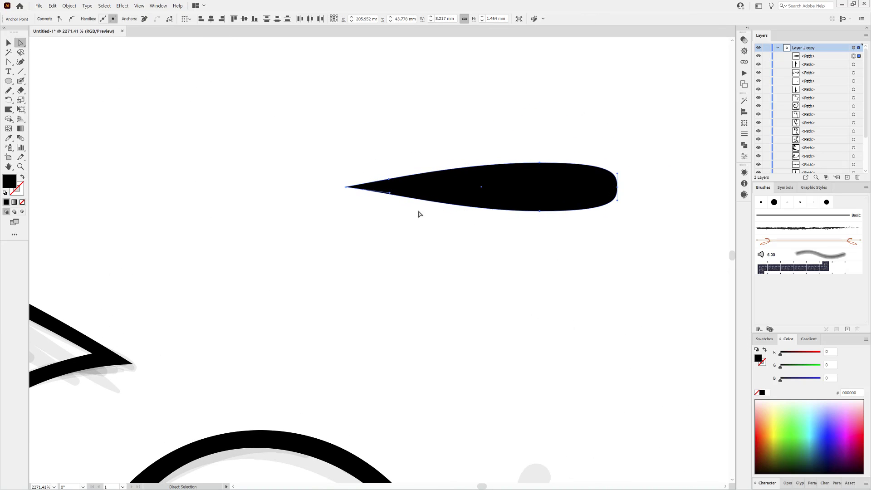
# Move the teardrop's upper and lower anchor points farther toward the blunt end and adjust their handles to round it
pyautogui.moveTo(534, 152); pyautogui.dragTo(547, 303)
pyautogui.press('Right')
pyautogui.press('Right')
pyautogui.press('Right')
pyautogui.click(575, 163)
pyautogui.moveTo(650, 162); pyautogui.dragTo(612, 164)
pyautogui.click(575, 211)
pyautogui.moveTo(650, 212); pyautogui.dragTo(616, 211)
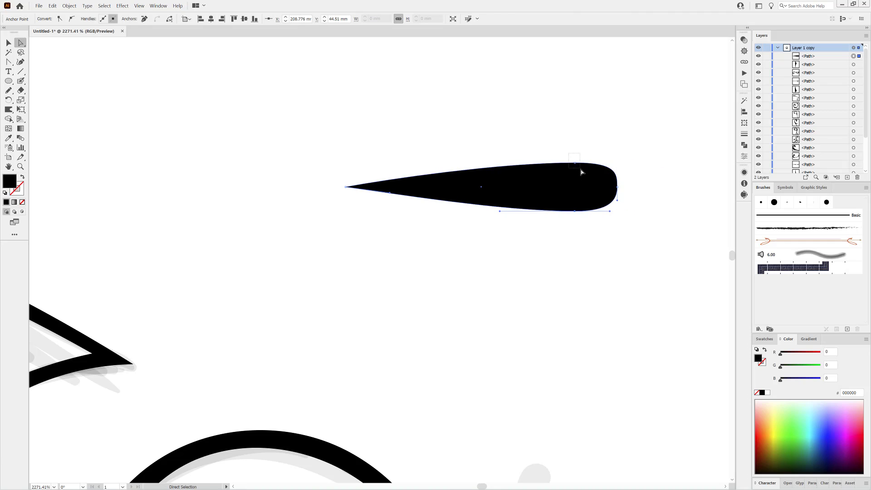
pyautogui.click(604, 165)
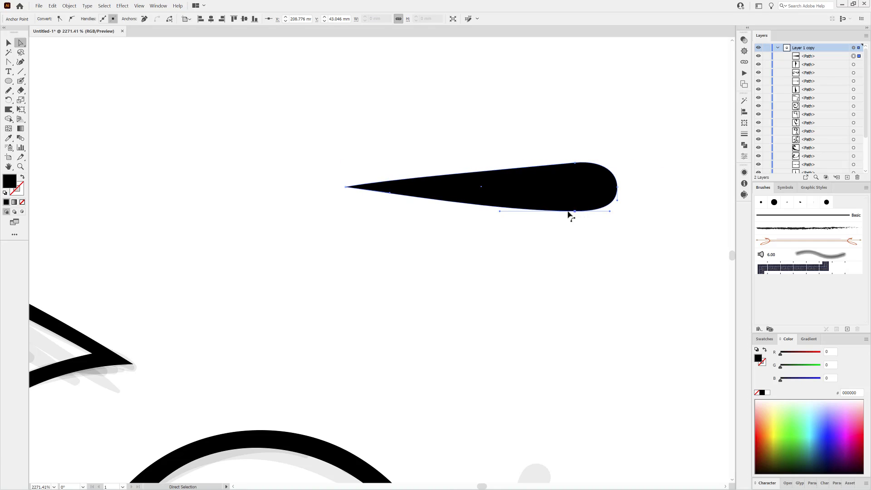
# Create an art brush from the teardrop shape, setting its colorization method and keeping the name Art Brush 1
pyautogui.moveTo(561, 189)
pyautogui.mouseDown()
pyautogui.moveTo(542, 154)
pyautogui.moveTo(629, 219)
pyautogui.moveTo(798, 236)
pyautogui.mouseUp()
pyautogui.click(9, 42)
pyautogui.scroll(-8, 576, 204)
pyautogui.scroll(3, 574, 209)
pyautogui.click(404, 261)
pyautogui.click(414, 298)
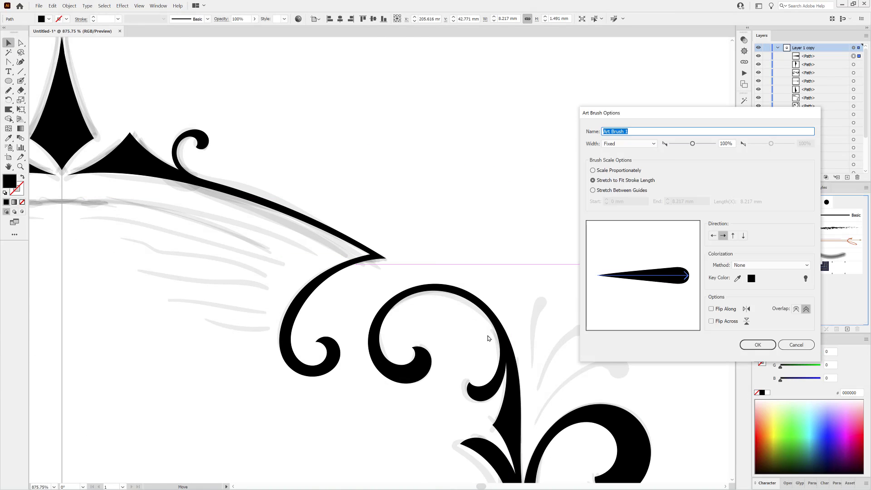
pyautogui.click(771, 264)
pyautogui.click(737, 283)
pyautogui.click(756, 344)
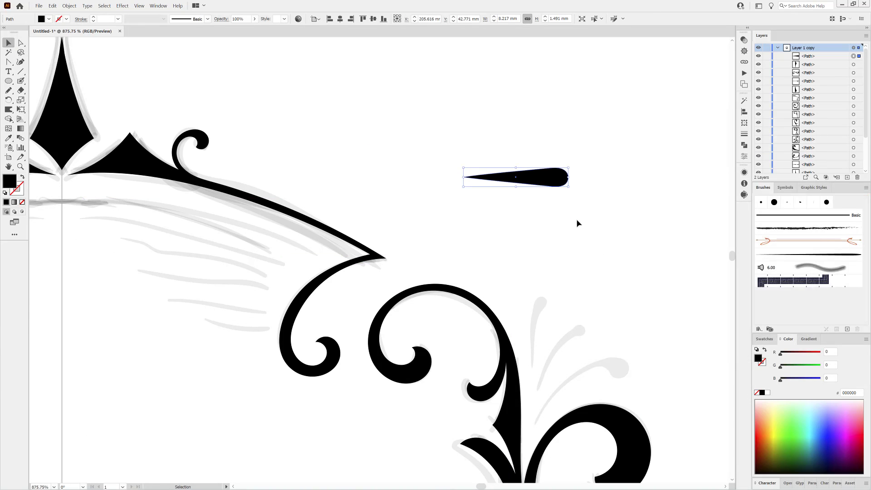
# Delete the teardrop source shape and load the Paintbrush with Art Brush 1, using a black stroke and no fill
pyautogui.press('Delete')
pyautogui.scroll(-2, 606, 231)
pyautogui.click(21, 81)
pyautogui.click(807, 254)
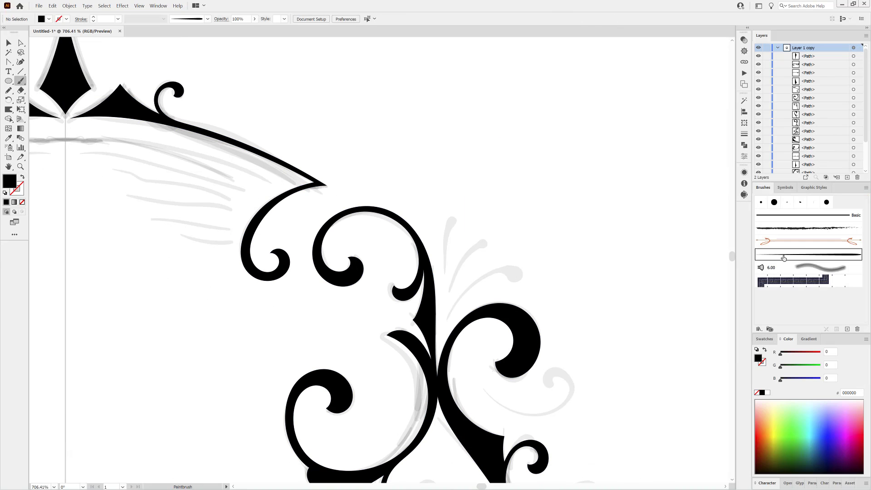
pyautogui.click(756, 392)
# Paint a curled test stroke with the new art brush in the empty area beside the frame and delete it
pyautogui.moveTo(485, 225); pyautogui.dragTo(547, 205)
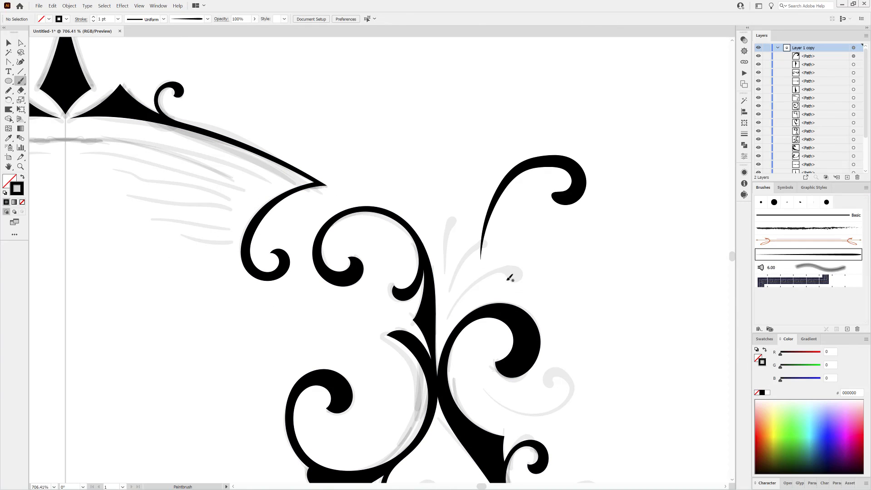
pyautogui.moveTo(569, 177); pyautogui.dragTo(576, 182)
pyautogui.doubleClick(21, 80)
pyautogui.click(440, 295)
pyautogui.press('Delete')
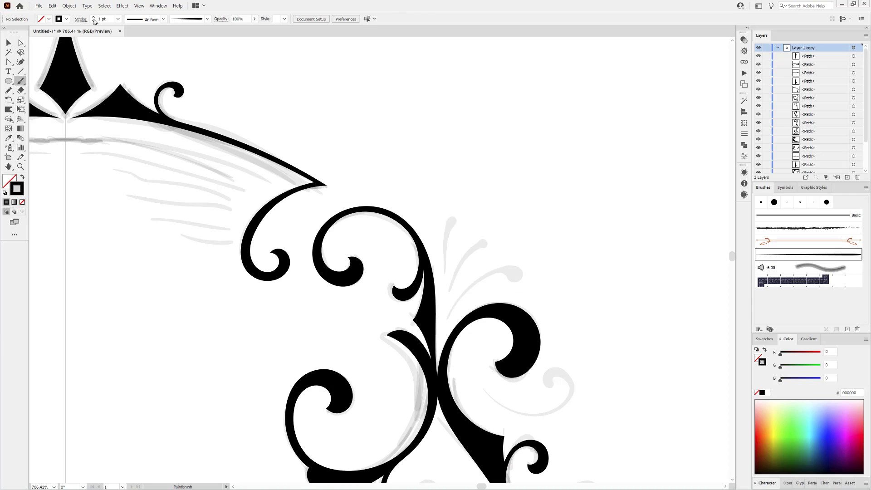
# Paint the lowest stroke of the sketched fan above the upper-right scroll at 1 pt and apply the art brush options to existing strokes
pyautogui.moveTo(476, 281); pyautogui.dragTo(523, 270)
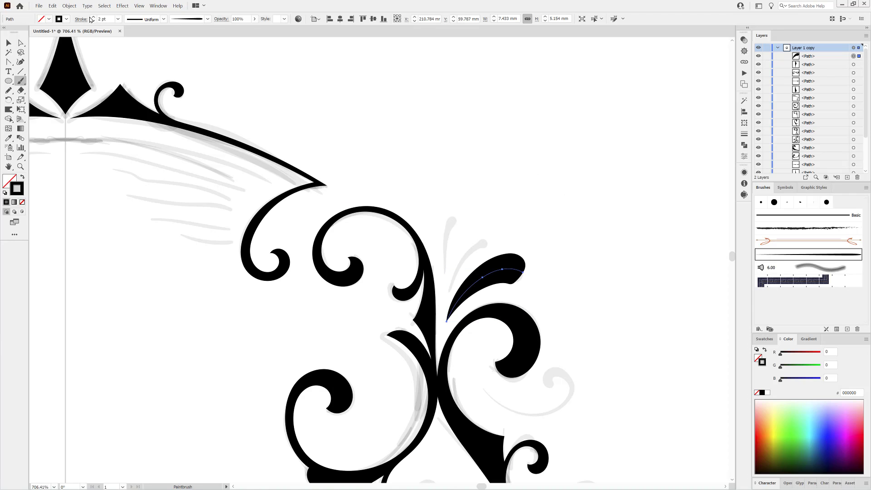
pyautogui.doubleClick(800, 276)
pyautogui.press('Return')
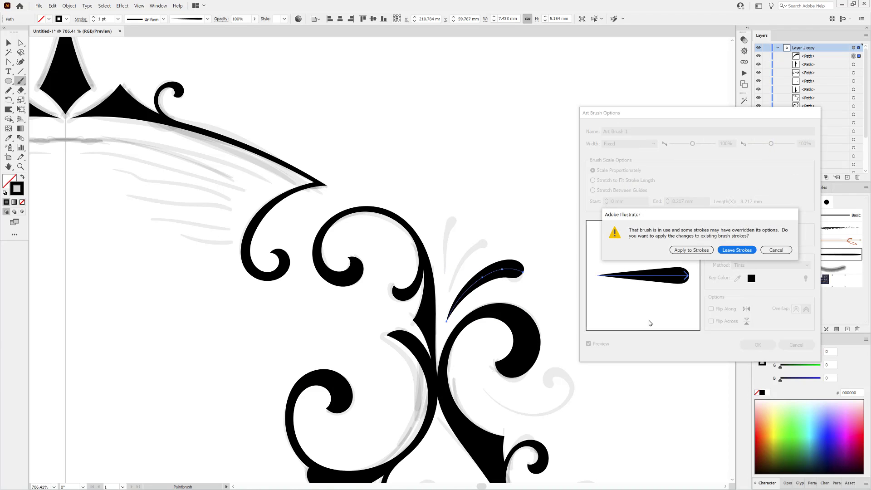
pyautogui.click(706, 249)
# Paint the two upper teardrop strokes of the fan and set all three strokes to 0.7 pt
pyautogui.moveTo(449, 291); pyautogui.dragTo(486, 243)
pyautogui.moveTo(445, 271)
pyautogui.mouseDown()
pyautogui.moveTo(450, 215)
pyautogui.moveTo(513, 275)
pyautogui.mouseUp()
pyautogui.click(93, 21)
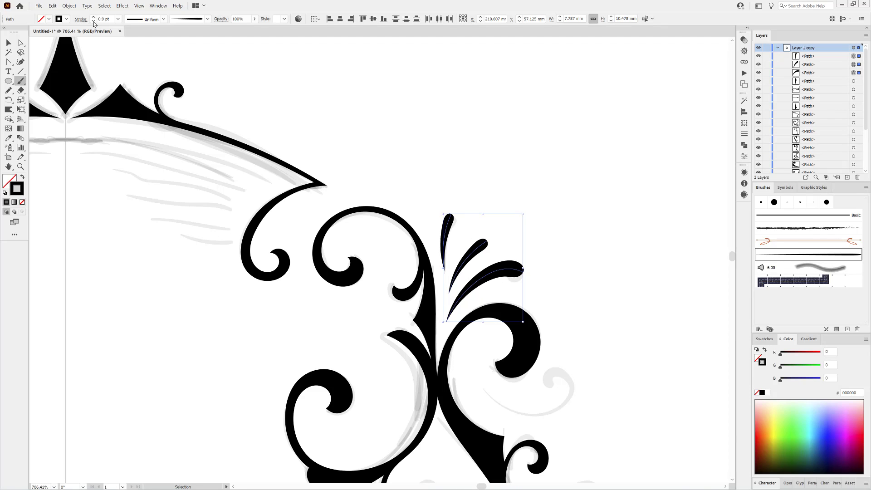
pyautogui.click(94, 21)
pyautogui.click(94, 21)
pyautogui.keyDown('ctrl'); pyautogui.click(461, 138); pyautogui.keyUp('ctrl')
# Delete the fan's lowest stroke and repaint it along the sketched line at 0.7 pt
pyautogui.keyDown('ctrl'); pyautogui.click(512, 271); pyautogui.keyUp('ctrl')
pyautogui.press('Delete')
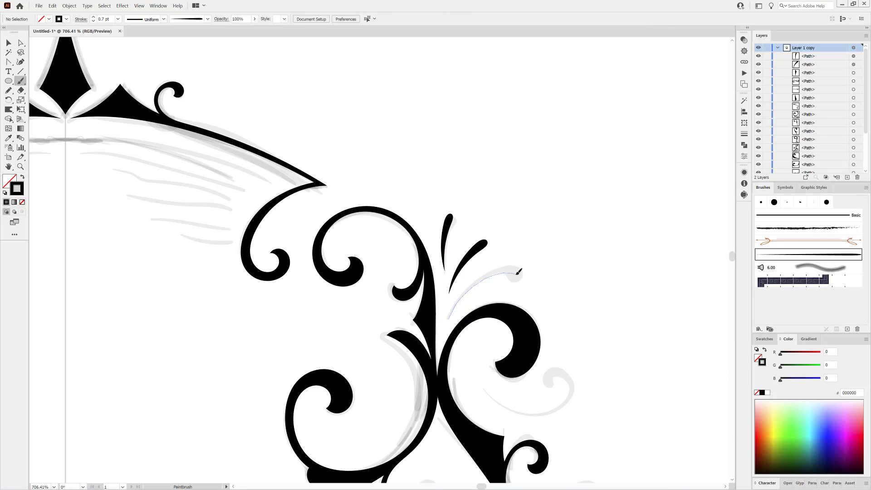
pyautogui.scroll(-3, 517, 272)
pyautogui.moveTo(516, 274); pyautogui.dragTo(518, 171)
# Paint the sketched curl below the upper-right scroll and the two curved strokes beside the stem joint beneath it
pyautogui.moveTo(447, 217); pyautogui.dragTo(451, 221)
pyautogui.moveTo(505, 218); pyautogui.dragTo(494, 209)
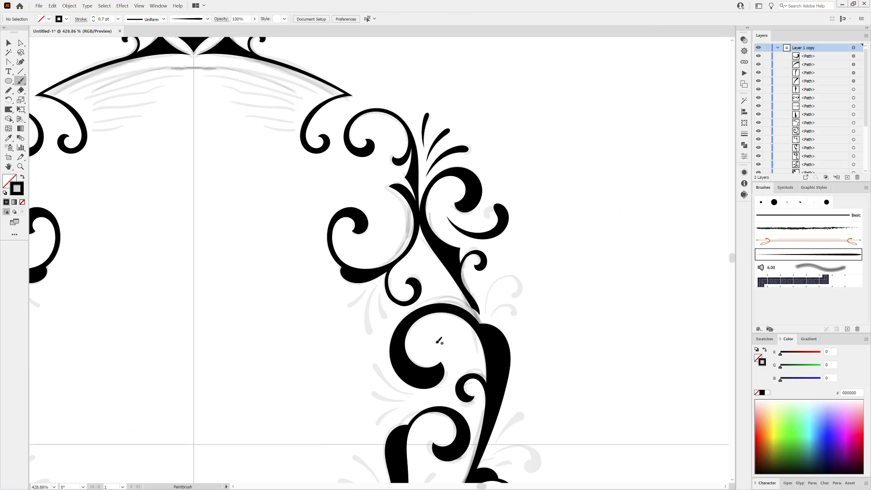
pyautogui.moveTo(529, 279)
pyautogui.mouseDown()
pyautogui.moveTo(523, 312)
pyautogui.moveTo(494, 293)
pyautogui.mouseUp()
# Paint four teardrop strokes along the outer side of the frame's thick right stem, thickening the short straight one to 0.8 pt
pyautogui.scroll(-5, 595, 361)
pyautogui.scroll(6, 454, 245)
pyautogui.moveTo(444, 257); pyautogui.dragTo(501, 206)
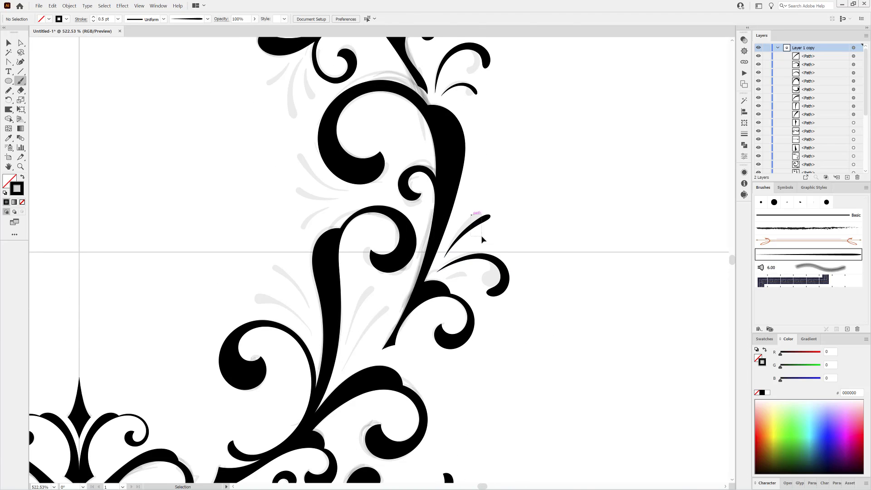
pyautogui.click(94, 18)
pyautogui.hotkey('ctrl', 'shift', 'a')
pyautogui.moveTo(447, 277); pyautogui.dragTo(478, 276)
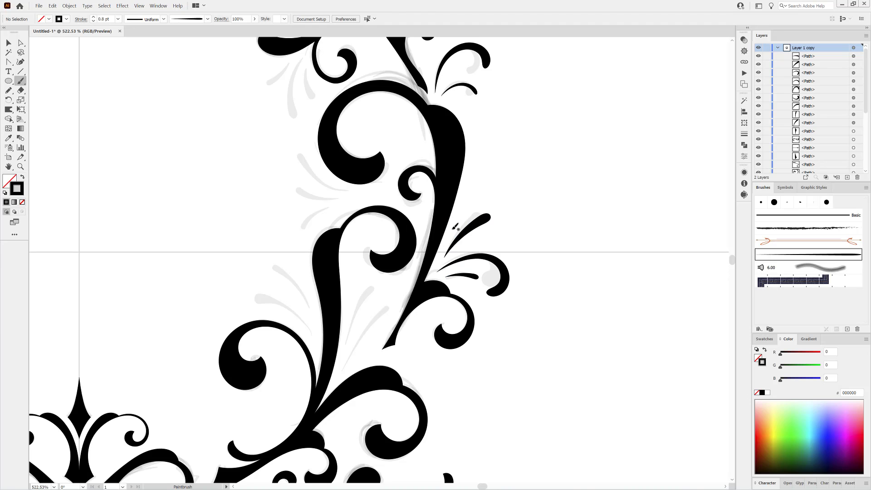
pyautogui.moveTo(452, 229); pyautogui.dragTo(489, 146)
# Paint two teardrop strokes on each side of the lower right stem, following the sketch
pyautogui.scroll(-5, 605, 276)
pyautogui.scroll(5, 552, 308)
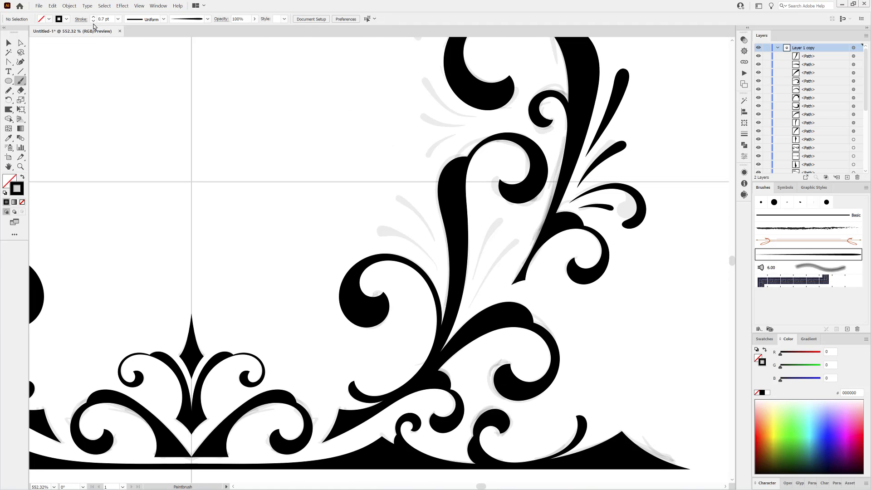
pyautogui.moveTo(482, 289)
pyautogui.mouseDown()
pyautogui.moveTo(511, 244)
pyautogui.moveTo(508, 215)
pyautogui.mouseUp()
pyautogui.moveTo(393, 224); pyautogui.dragTo(381, 229)
pyautogui.moveTo(437, 239); pyautogui.dragTo(393, 196)
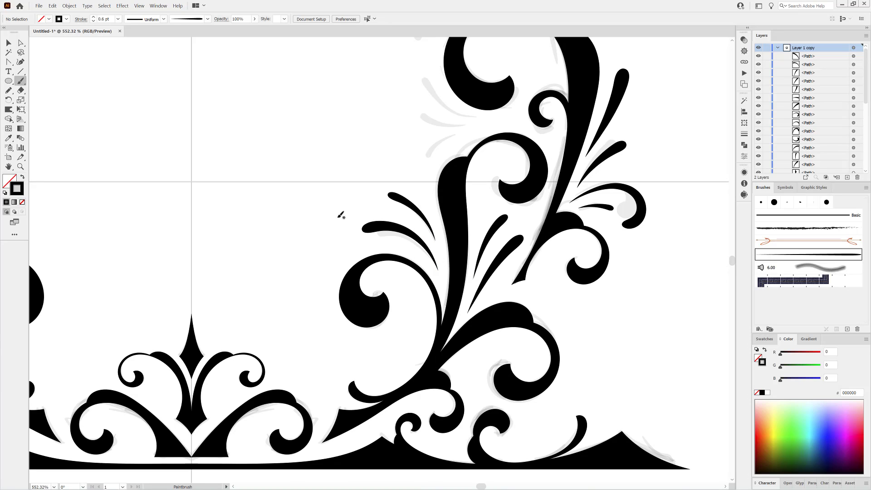
# Paint a fan of four 0.6 pt teardrop strokes pointing inward between the two large scrolls at mid-height
pyautogui.moveTo(481, 152); pyautogui.dragTo(522, 299)
pyautogui.moveTo(507, 261); pyautogui.dragTo(451, 223)
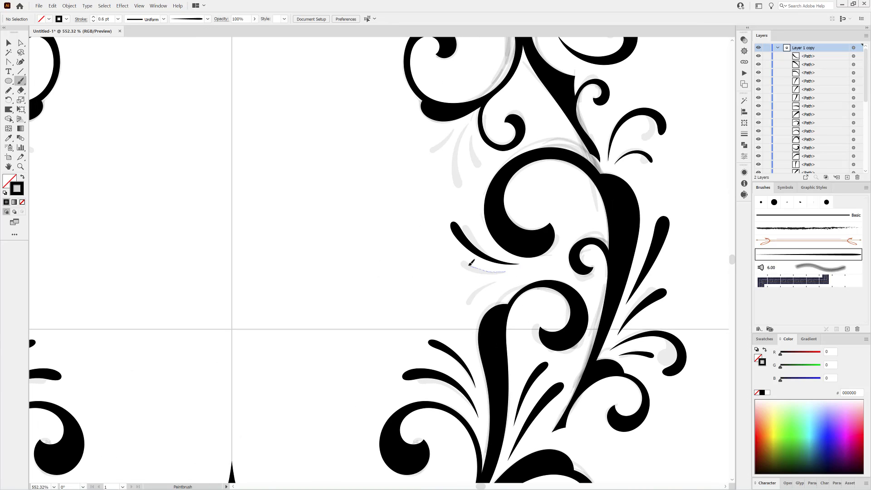
pyautogui.moveTo(470, 262); pyautogui.dragTo(455, 259)
pyautogui.moveTo(501, 277); pyautogui.dragTo(459, 310)
pyautogui.moveTo(477, 278); pyautogui.dragTo(434, 280)
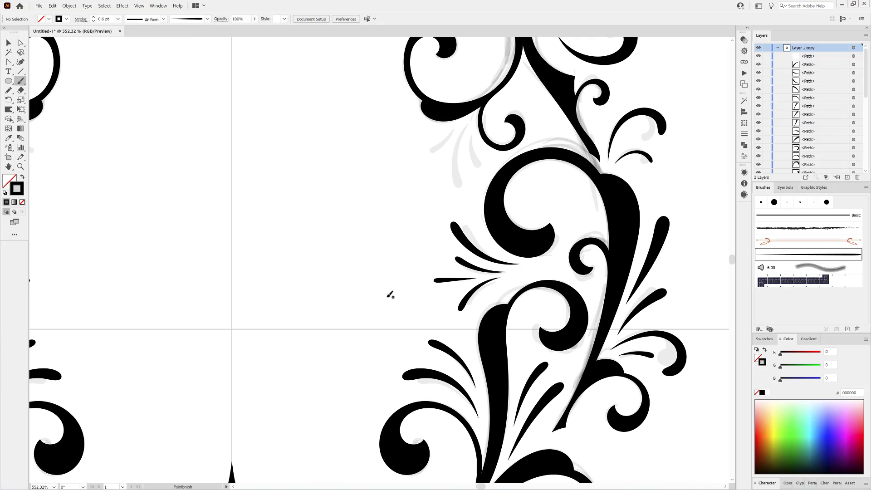
# Paint the three sketched teardrop strokes hanging below the inner upper scroll at 0.7 pt
pyautogui.moveTo(589, 316); pyautogui.dragTo(517, 313)
pyautogui.moveTo(556, 247)
pyautogui.mouseDown()
pyautogui.moveTo(653, 247)
pyautogui.moveTo(551, 225)
pyautogui.mouseUp()
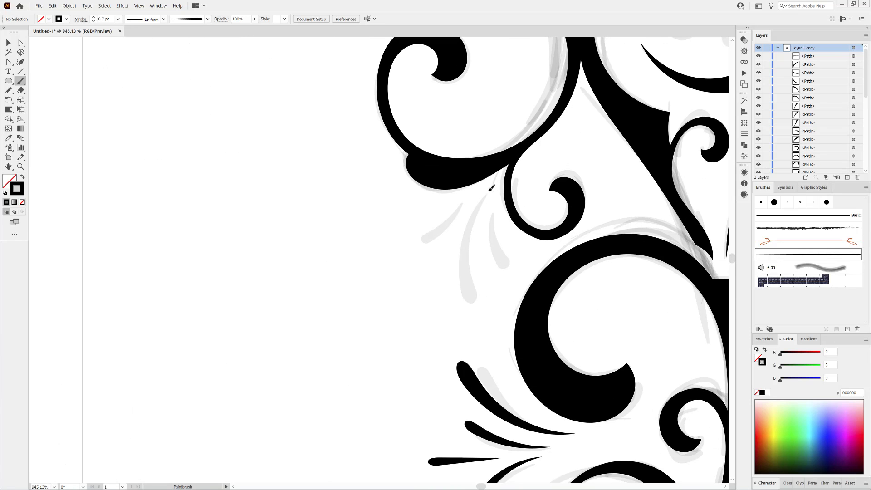
pyautogui.moveTo(461, 283); pyautogui.dragTo(460, 284)
pyautogui.moveTo(492, 213); pyautogui.dragTo(501, 266)
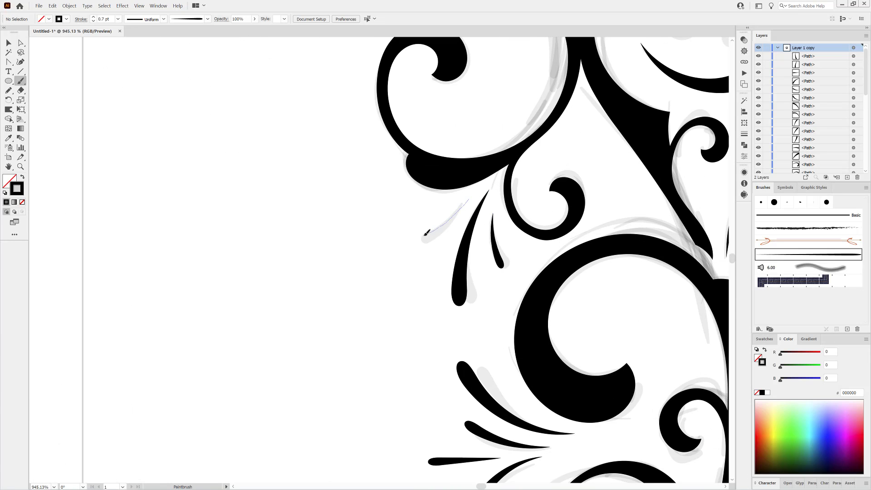
pyautogui.moveTo(425, 234); pyautogui.dragTo(405, 239)
# Paint two small teardrop strokes beside the leaf on the right part of the frame's base
pyautogui.moveTo(582, 321); pyautogui.dragTo(511, 297)
pyautogui.moveTo(584, 325)
pyautogui.mouseDown()
pyautogui.moveTo(555, 237)
pyautogui.moveTo(548, 173)
pyautogui.moveTo(542, 188)
pyautogui.mouseUp()
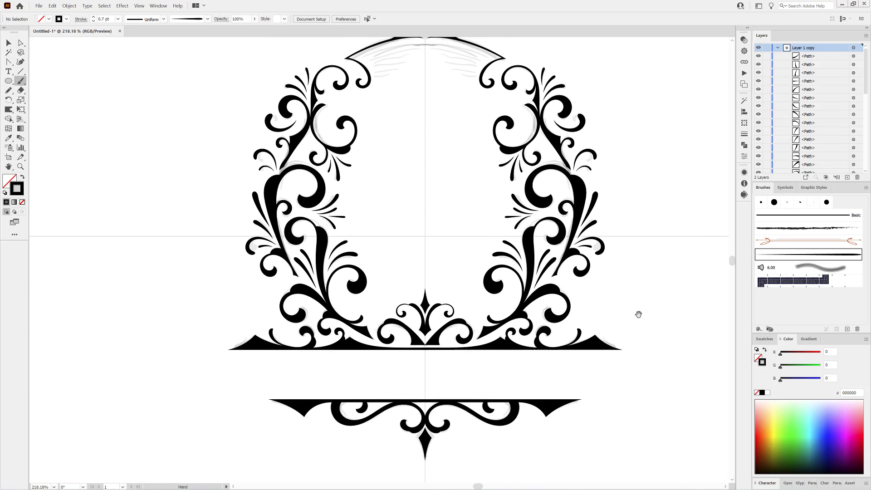
pyautogui.moveTo(591, 341); pyautogui.dragTo(653, 340)
pyautogui.moveTo(580, 305); pyautogui.dragTo(583, 285)
pyautogui.hotkey('ctrl', 'z')
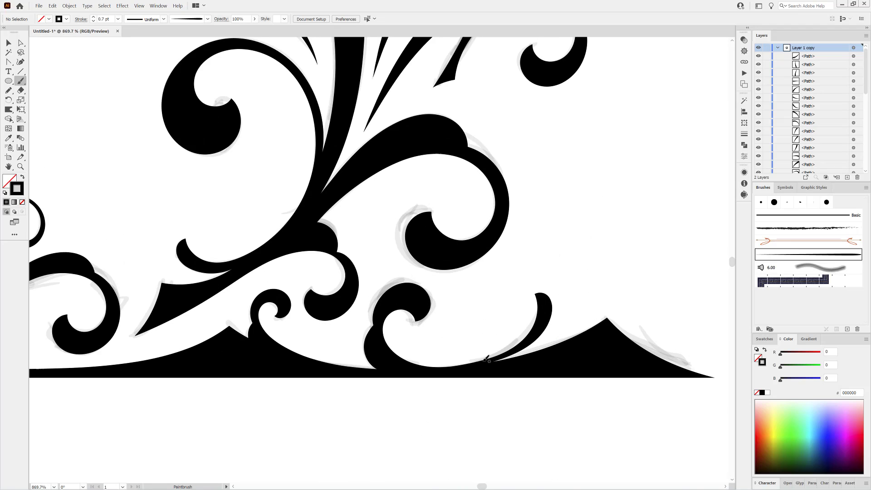
pyautogui.moveTo(515, 341); pyautogui.dragTo(522, 312)
pyautogui.moveTo(497, 341); pyautogui.dragTo(502, 337)
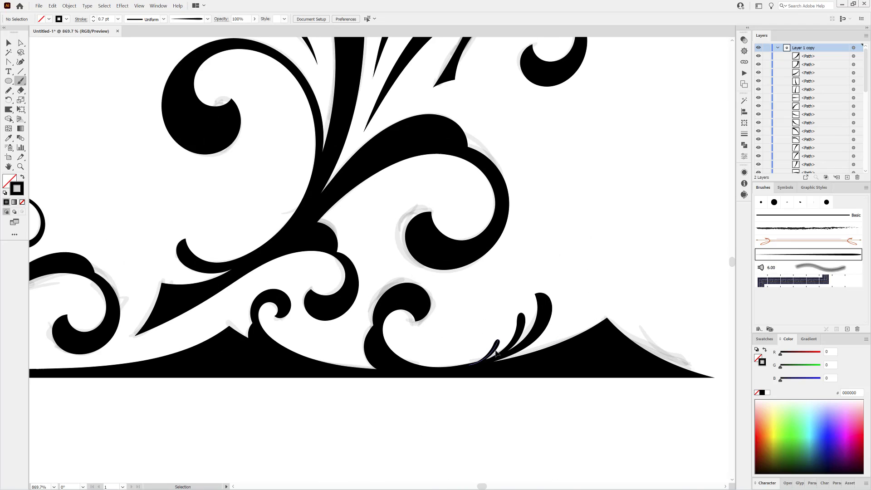
pyautogui.keyDown('ctrl'); pyautogui.click(651, 251); pyautogui.keyUp('ctrl')
# Paint a small teardrop stroke from the lower right stem along the upper side of its inward hook
pyautogui.moveTo(541, 248); pyautogui.dragTo(529, 249)
pyautogui.moveTo(305, 252); pyautogui.dragTo(427, 268)
pyautogui.moveTo(427, 268); pyautogui.dragTo(497, 258)
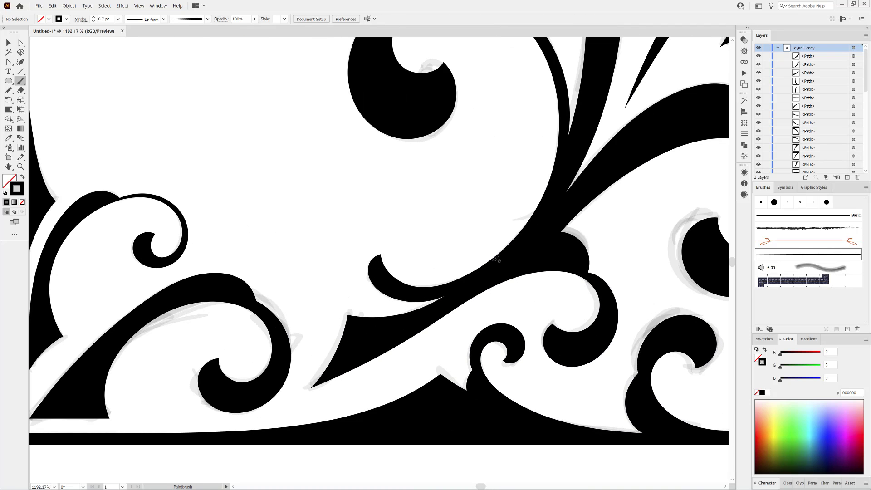
pyautogui.moveTo(431, 264); pyautogui.dragTo(431, 260)
pyautogui.moveTo(587, 267); pyautogui.dragTo(454, 266)
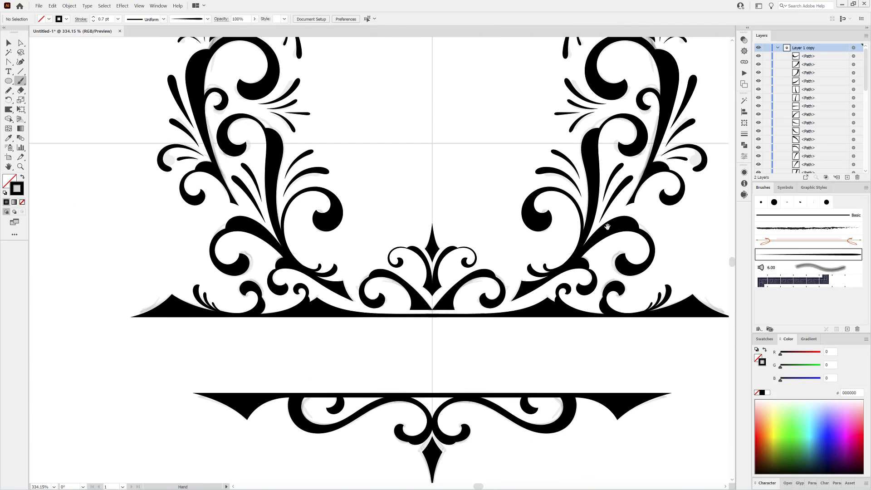
# Paint a curved teardrop stroke beneath the pointed leaf at the start of the inner upper scroll
pyautogui.moveTo(619, 219); pyautogui.dragTo(513, 318)
pyautogui.moveTo(541, 213); pyautogui.dragTo(520, 301)
pyautogui.moveTo(513, 236); pyautogui.dragTo(458, 212)
pyautogui.moveTo(580, 312); pyautogui.dragTo(576, 311)
# Paint a small spiral curling inward from the upper diagonal stem and set its stroke to 0.4 pt
pyautogui.moveTo(578, 312)
pyautogui.mouseDown()
pyautogui.moveTo(577, 198)
pyautogui.moveTo(571, 230)
pyautogui.mouseUp()
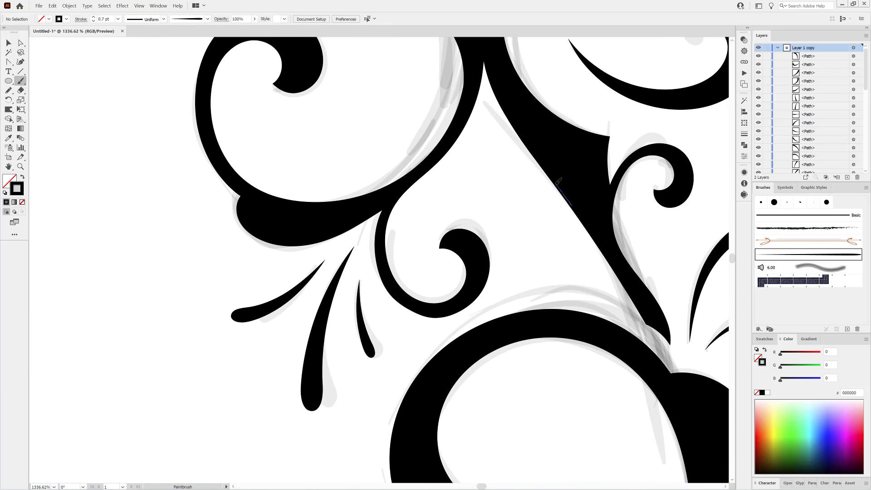
pyautogui.moveTo(503, 191); pyautogui.dragTo(502, 190)
pyautogui.keyDown('ctrl'); pyautogui.click(502, 191); pyautogui.keyUp('ctrl')
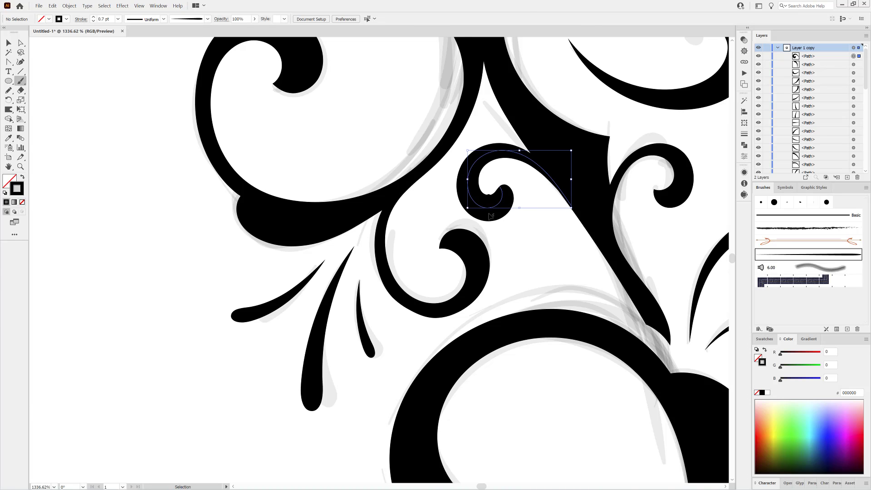
pyautogui.click(94, 21)
pyautogui.click(93, 17)
pyautogui.click(93, 17)
pyautogui.click(94, 17)
pyautogui.click(93, 17)
pyautogui.keyDown('ctrl'); pyautogui.click(172, 176); pyautogui.keyUp('ctrl')
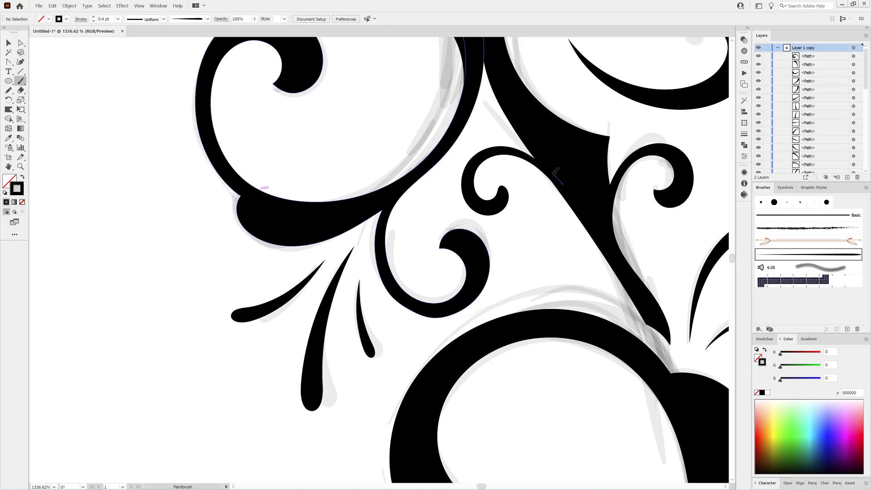
# Paint a short curved accent stroke along the upper edge of the small spiral
pyautogui.moveTo(493, 161); pyautogui.dragTo(493, 159)
pyautogui.keyDown('ctrl'); pyautogui.click(503, 145); pyautogui.keyUp('ctrl')
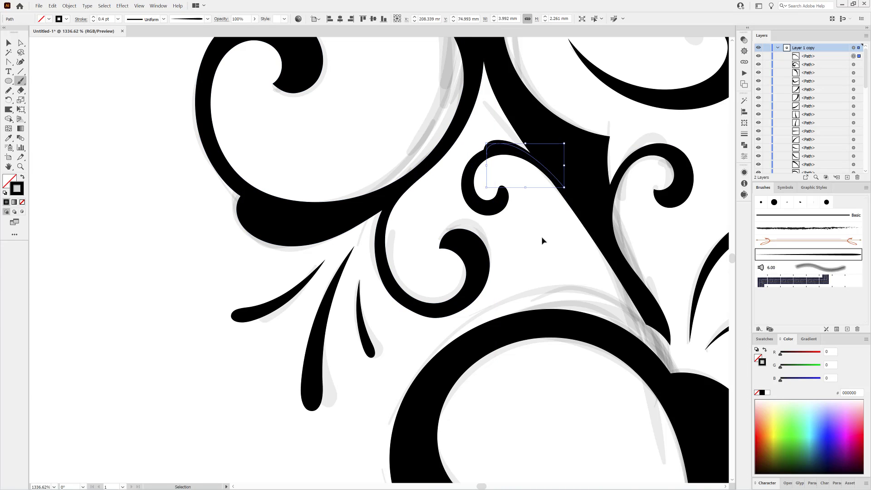
pyautogui.keyDown('ctrl'); pyautogui.click(542, 240); pyautogui.keyUp('ctrl')
# Paint three teardrop strokes at 0.6 pt fanning from the diagonal stem below the small spiral
pyautogui.scroll(-9, 566, 302)
pyautogui.scroll(7, 573, 302)
pyautogui.hotkey('ctrl', 'z')
pyautogui.moveTo(524, 283)
pyautogui.mouseDown()
pyautogui.moveTo(504, 281)
pyautogui.moveTo(489, 256)
pyautogui.mouseUp()
pyautogui.moveTo(567, 306); pyautogui.dragTo(492, 287)
pyautogui.moveTo(554, 282); pyautogui.dragTo(506, 239)
pyautogui.scroll(-8, 602, 323)
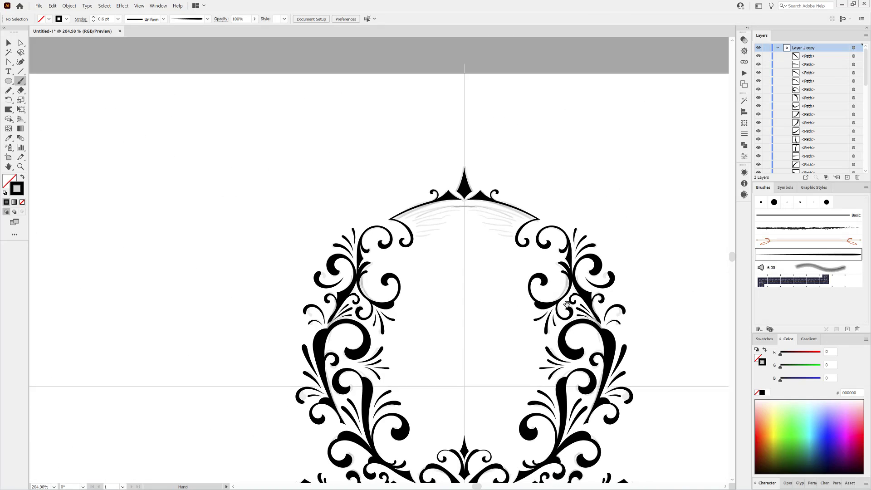
# Paint a small curl on the inner side of the scroll under the arch's right tip and reduce its stroke weight
pyautogui.moveTo(670, 329)
pyautogui.mouseDown()
pyautogui.moveTo(643, 225)
pyautogui.moveTo(638, 235)
pyautogui.mouseUp()
pyautogui.scroll(8, 498, 134)
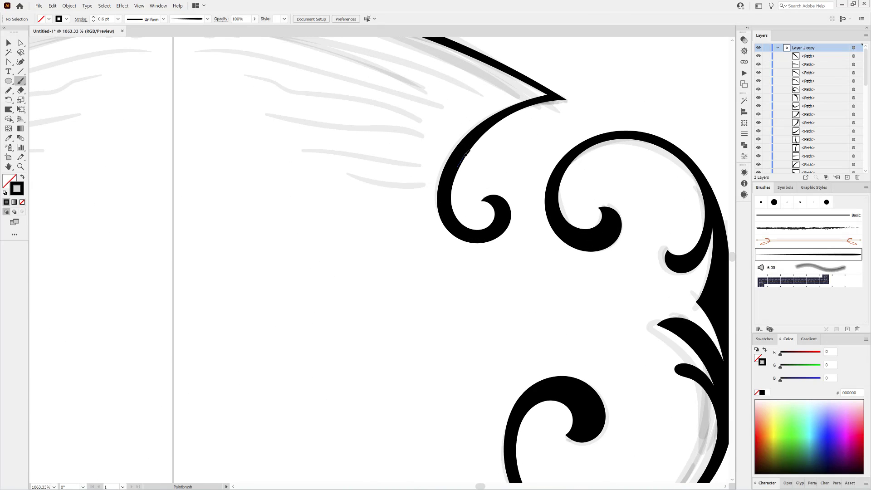
pyautogui.moveTo(525, 113); pyautogui.dragTo(550, 138)
pyautogui.keyDown('ctrl'); pyautogui.click(547, 129); pyautogui.keyUp('ctrl')
pyautogui.click(93, 21)
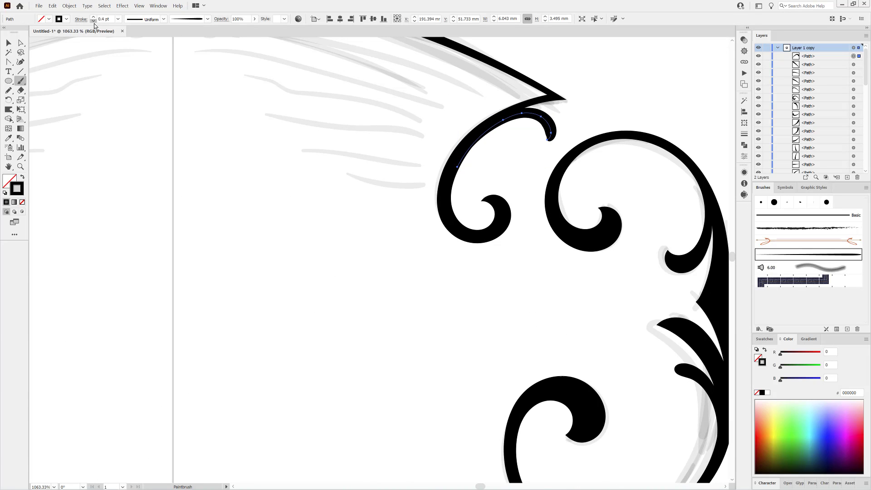
pyautogui.click(93, 21)
pyautogui.click(93, 21)
pyautogui.keyDown('ctrl'); pyautogui.click(492, 145); pyautogui.keyUp('ctrl')
# Paint two short accent strokes beside the curl under the arch's tip, setting the last one to 0.7 pt
pyautogui.moveTo(538, 106)
pyautogui.mouseDown()
pyautogui.moveTo(584, 119)
pyautogui.moveTo(569, 126)
pyautogui.mouseUp()
pyautogui.moveTo(590, 103); pyautogui.dragTo(562, 124)
pyautogui.click(94, 18)
pyautogui.click(94, 17)
pyautogui.click(93, 17)
pyautogui.click(94, 17)
pyautogui.keyDown('ctrl'); pyautogui.click(617, 91); pyautogui.keyUp('ctrl')
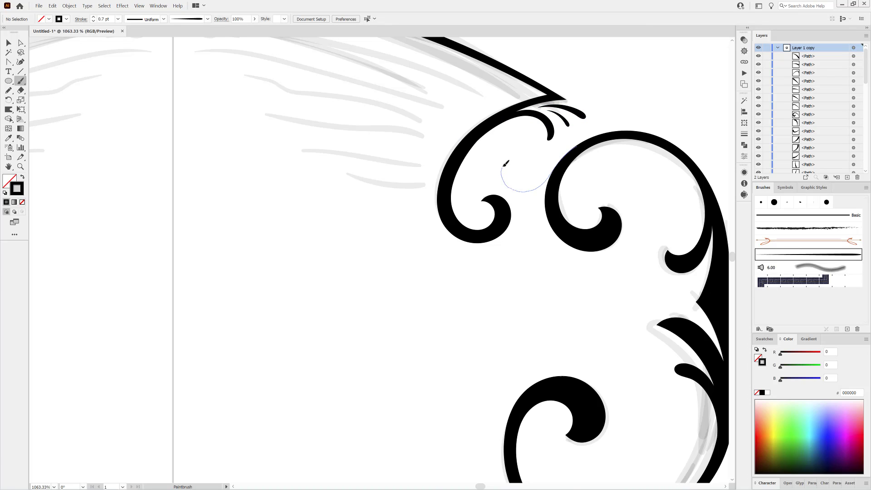
# Paint a curl off the neighbouring scroll's inner side, thin it to 0.3 pt, and add a short accent stroke beneath it
pyautogui.moveTo(503, 166); pyautogui.dragTo(516, 160)
pyautogui.keyDown('ctrl'); pyautogui.click(532, 192); pyautogui.keyUp('ctrl')
pyautogui.click(94, 22)
pyautogui.click(93, 21)
pyautogui.click(93, 21)
pyautogui.click(93, 21)
pyautogui.keyDown('ctrl'); pyautogui.click(564, 188); pyautogui.keyUp('ctrl')
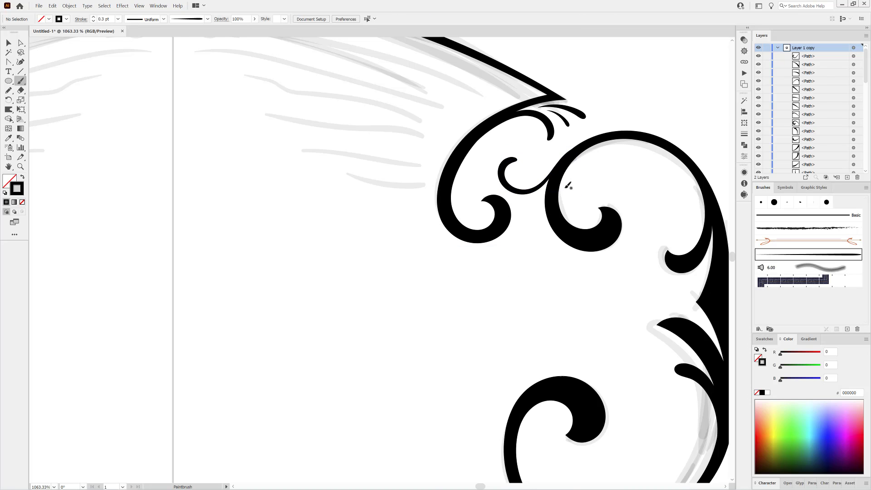
pyautogui.moveTo(538, 189); pyautogui.dragTo(526, 194)
pyautogui.moveTo(621, 268); pyautogui.dragTo(526, 222)
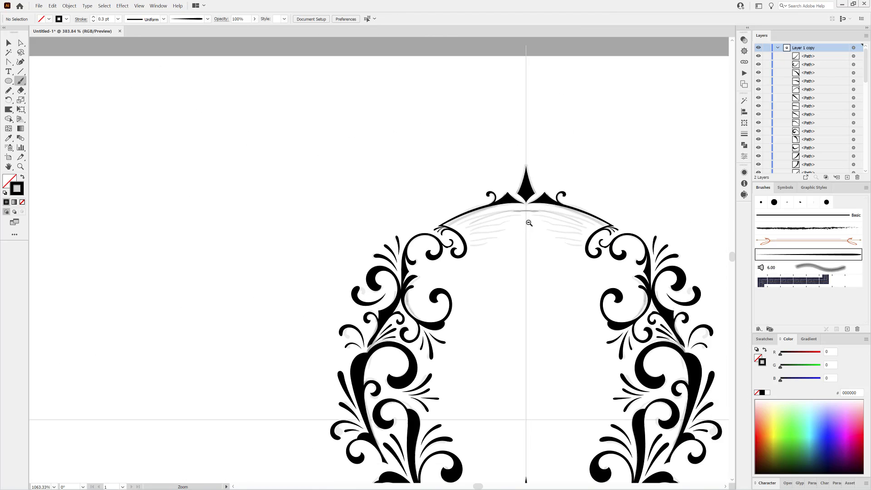
# Paint a curl and a short stroke off the outer edge of the central base ornament's right foot at 0.3 pt
pyautogui.moveTo(662, 388)
pyautogui.mouseDown()
pyautogui.moveTo(555, 287)
pyautogui.moveTo(571, 220)
pyautogui.mouseUp()
pyautogui.moveTo(434, 376); pyautogui.dragTo(565, 399)
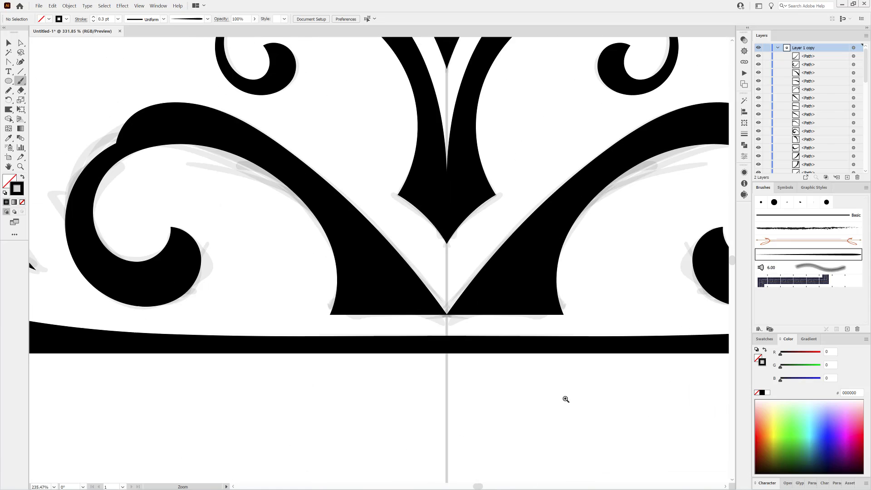
pyautogui.moveTo(595, 291)
pyautogui.mouseDown()
pyautogui.moveTo(611, 284)
pyautogui.moveTo(579, 309)
pyautogui.mouseUp()
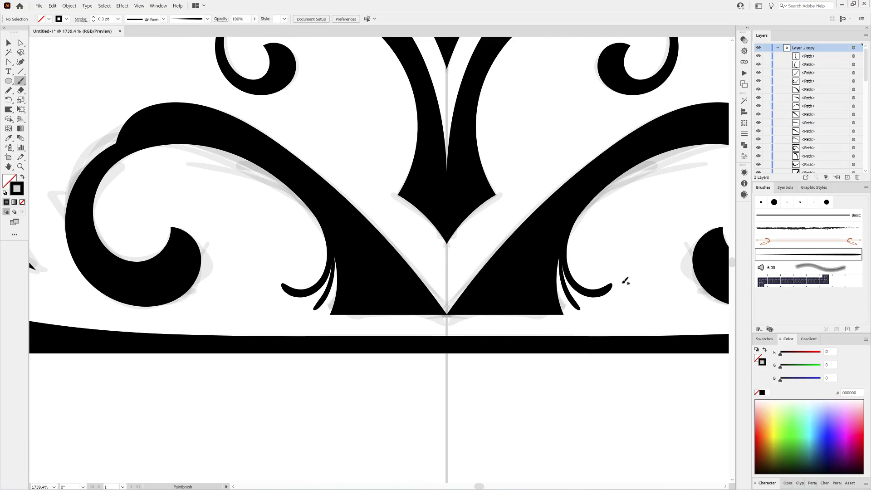
# Paint a 0.3 pt curl rising from the upper edge of the central base ornament's right arm
pyautogui.moveTo(625, 280); pyautogui.dragTo(585, 272)
pyautogui.moveTo(621, 265); pyautogui.dragTo(544, 216)
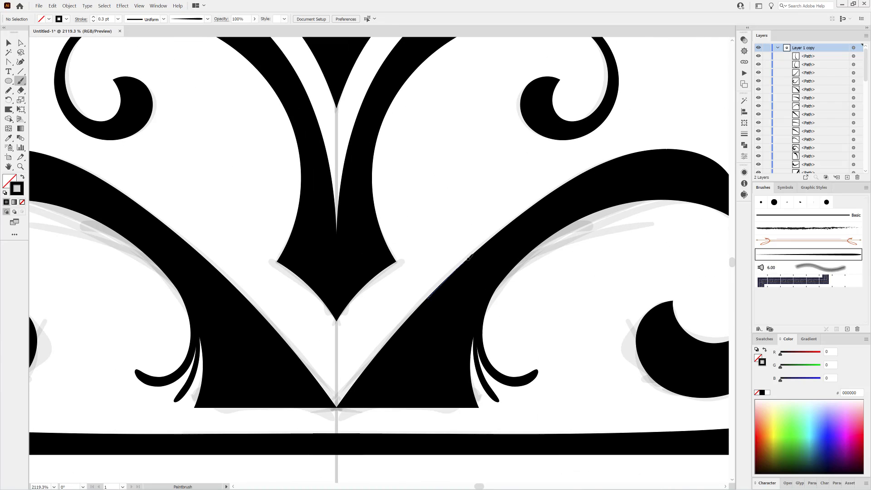
pyautogui.moveTo(490, 130); pyautogui.dragTo(473, 152)
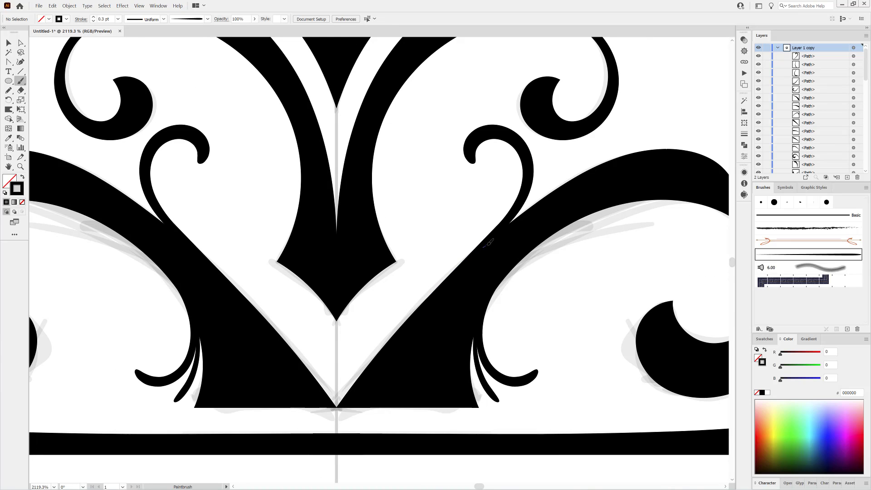
# Paint a stroke up the outer side of the curl on the base ornament's right arm and set it to 0.5 pt
pyautogui.moveTo(527, 151); pyautogui.dragTo(526, 152)
pyautogui.keyDown('ctrl'); pyautogui.click(537, 168); pyautogui.keyUp('ctrl')
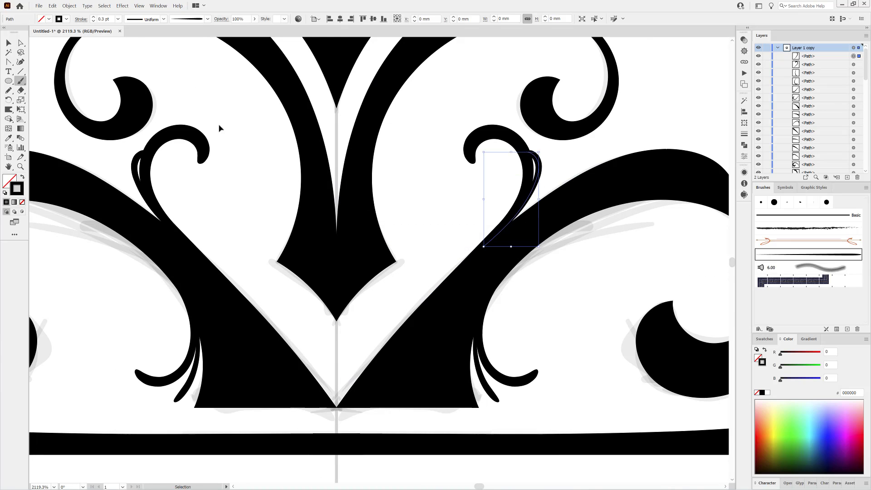
pyautogui.click(94, 17)
pyautogui.click(94, 17)
pyautogui.keyDown('ctrl'); pyautogui.click(640, 127); pyautogui.keyUp('ctrl')
# Paint two short accent strokes beyond that curl, above the right arm, and thicken the inner one to 1 pt
pyautogui.moveTo(554, 182)
pyautogui.mouseDown()
pyautogui.moveTo(573, 151)
pyautogui.moveTo(556, 151)
pyautogui.mouseUp()
pyautogui.keyDown('ctrl'); pyautogui.click(554, 163); pyautogui.keyUp('ctrl')
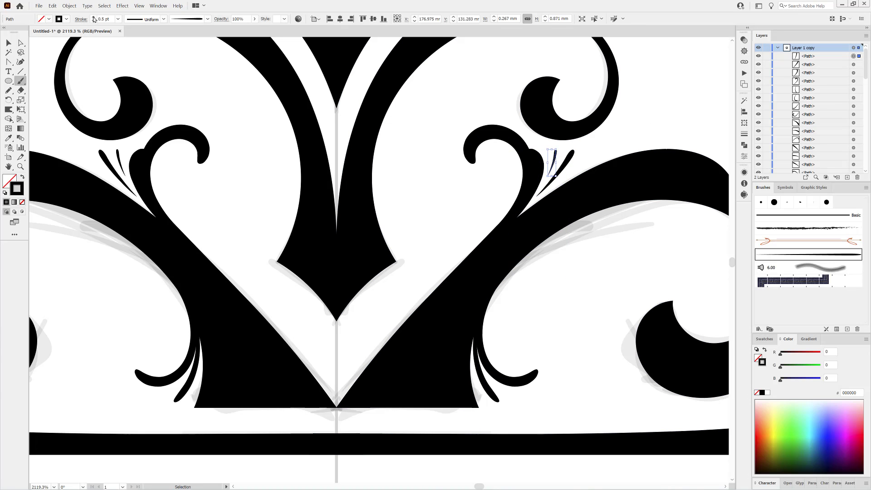
pyautogui.click(94, 17)
pyautogui.click(94, 18)
# Draw a path under the top arch from the centre axis to the arch's right end, and bend it into an arc following the arch
pyautogui.moveTo(622, 273); pyautogui.dragTo(583, 267)
pyautogui.moveTo(656, 228); pyautogui.dragTo(458, 272)
pyautogui.moveTo(484, 122); pyautogui.dragTo(564, 206)
pyautogui.moveTo(465, 187); pyautogui.dragTo(522, 217)
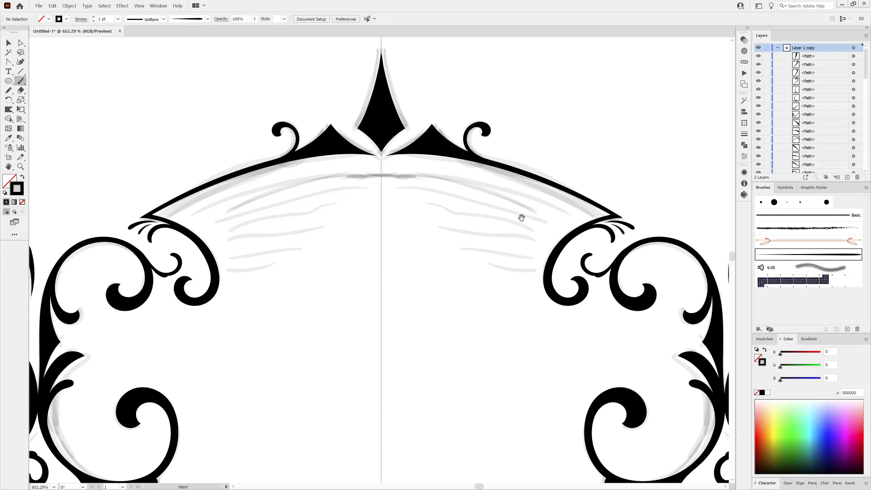
pyautogui.moveTo(8, 65); pyautogui.dragTo(46, 90)
pyautogui.click(381, 165)
pyautogui.click(585, 213)
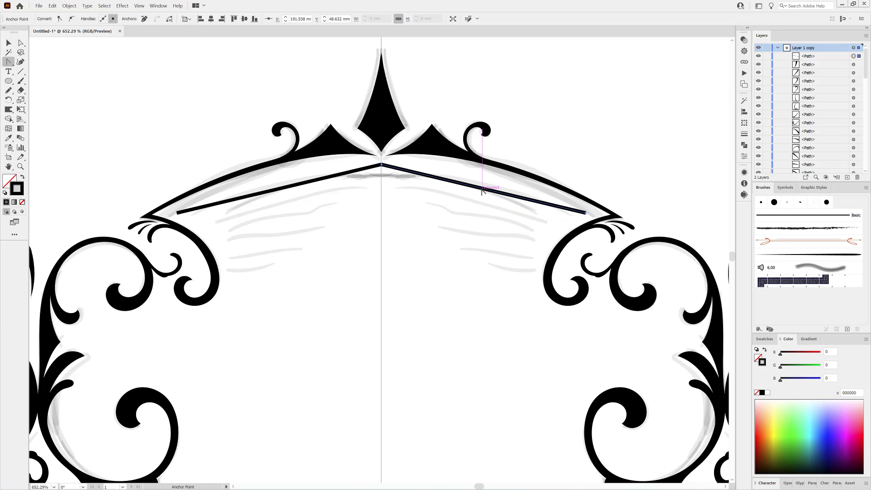
pyautogui.moveTo(487, 190); pyautogui.dragTo(491, 176)
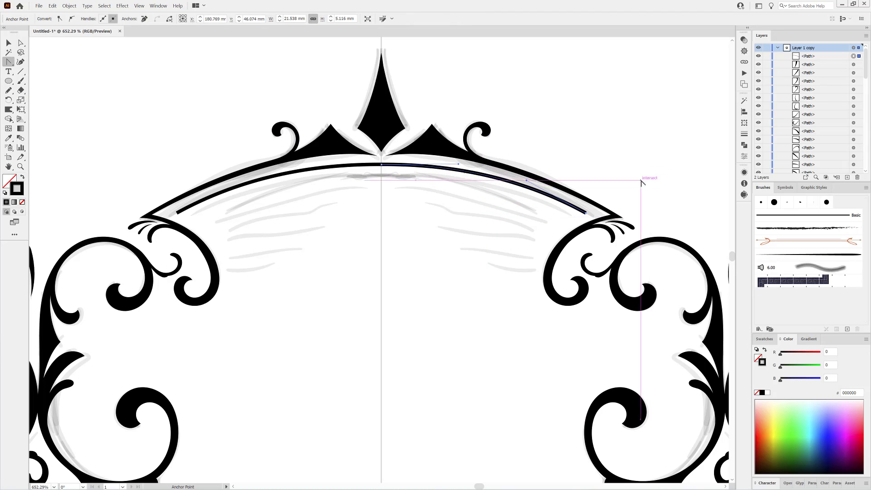
# Give the new arc's stroke round caps
pyautogui.click(582, 220)
pyautogui.click(743, 134)
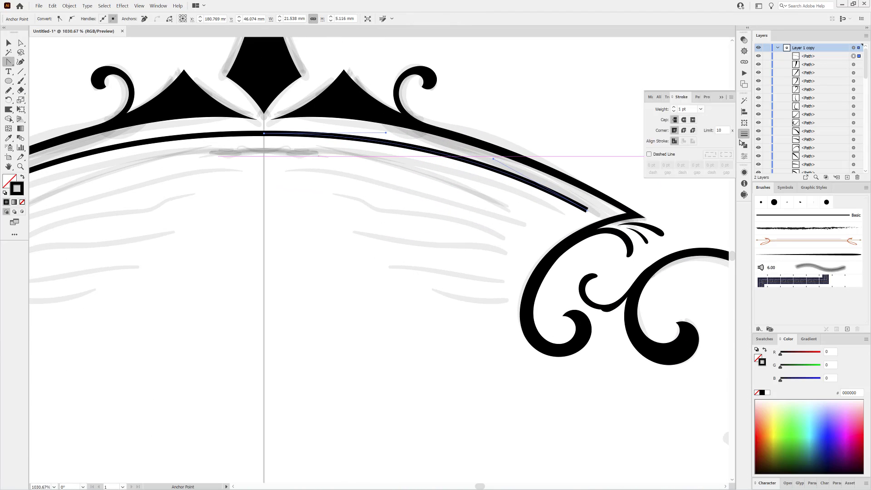
pyautogui.scroll(-4, 622, 245)
pyautogui.scroll(1, 562, 263)
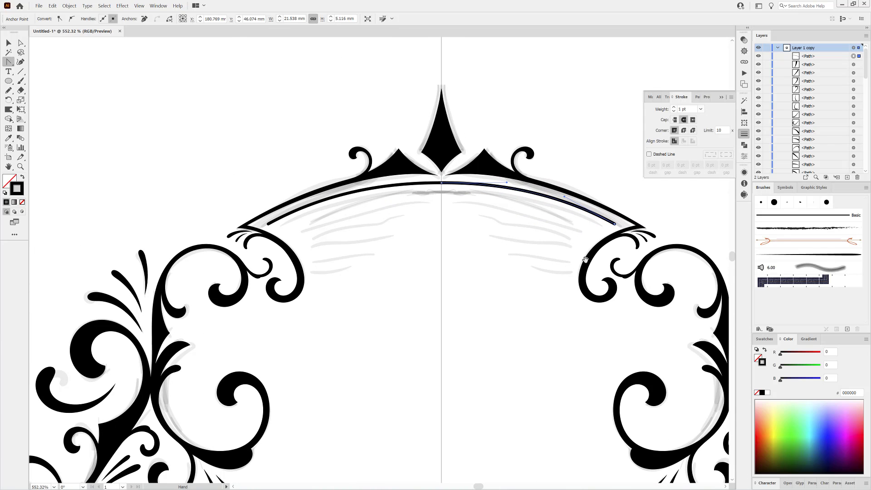
# Add a Transform effect to the arc with 6 copies and a vertical move of 1.7 mm
pyautogui.click(123, 6)
pyautogui.moveTo(181, 74)
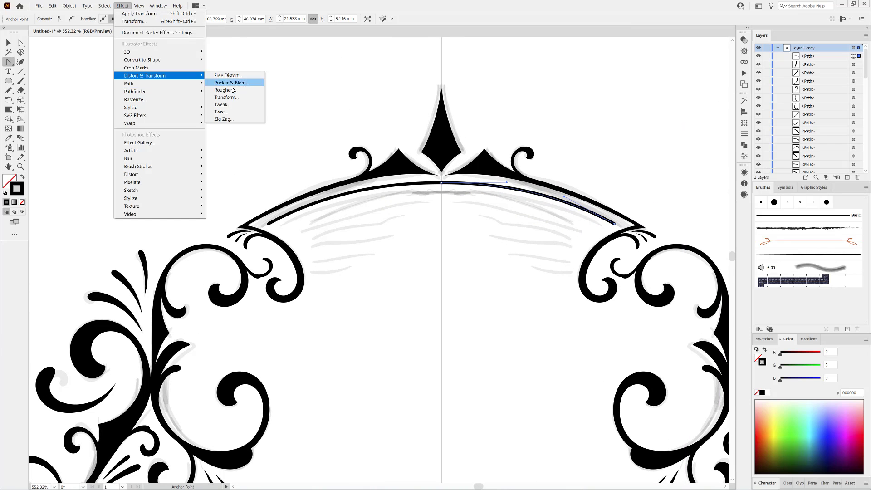
pyautogui.click(281, 105)
pyautogui.moveTo(620, 88); pyautogui.dragTo(689, 81)
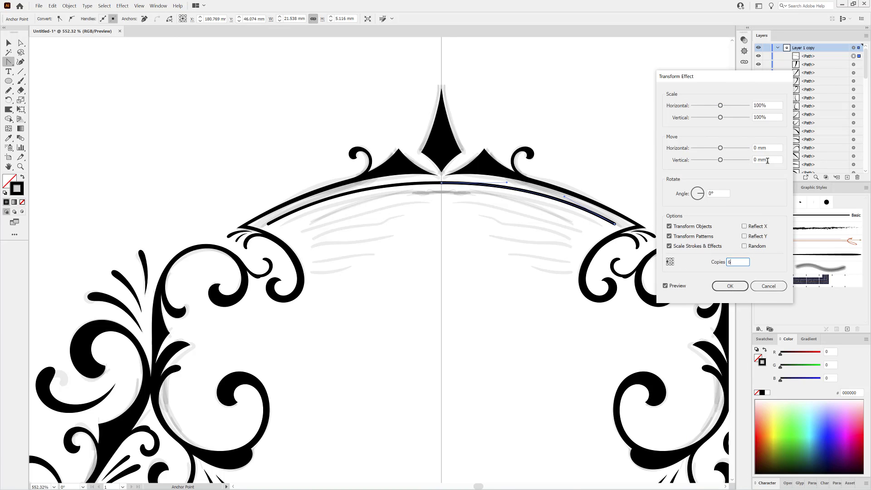
pyautogui.click(766, 160)
pyautogui.press('Up')
pyautogui.press('Up')
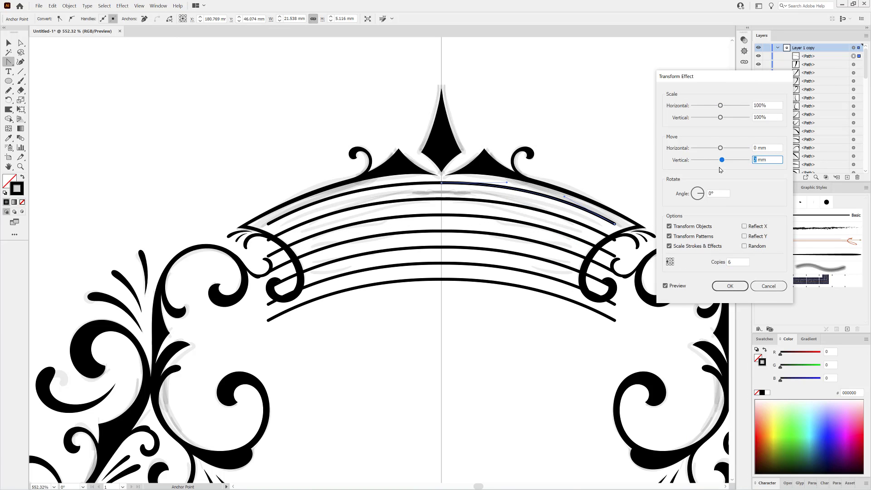
pyautogui.click(772, 147)
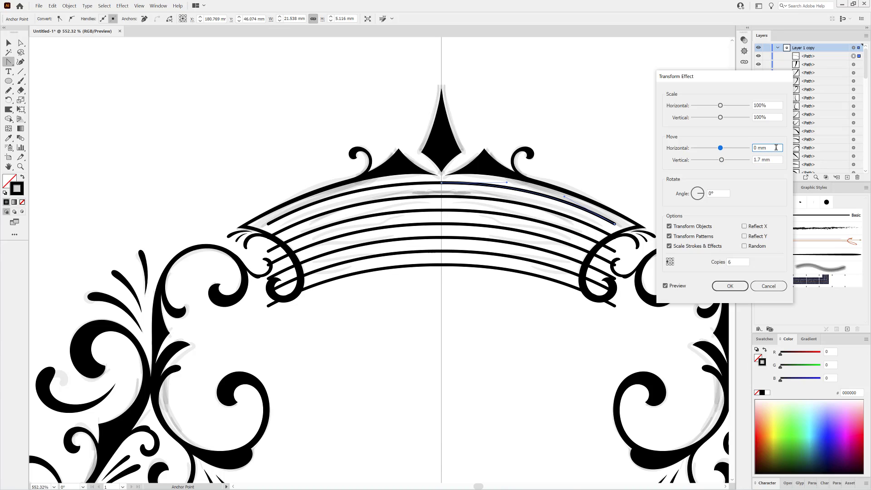
# Try scaling the arc's copies to 94% horizontally and vertically
pyautogui.click(778, 105)
pyautogui.press('Down')
pyautogui.press('Down')
pyautogui.press('Down')
pyautogui.press('Down')
pyautogui.press('Down')
pyautogui.press('Down')
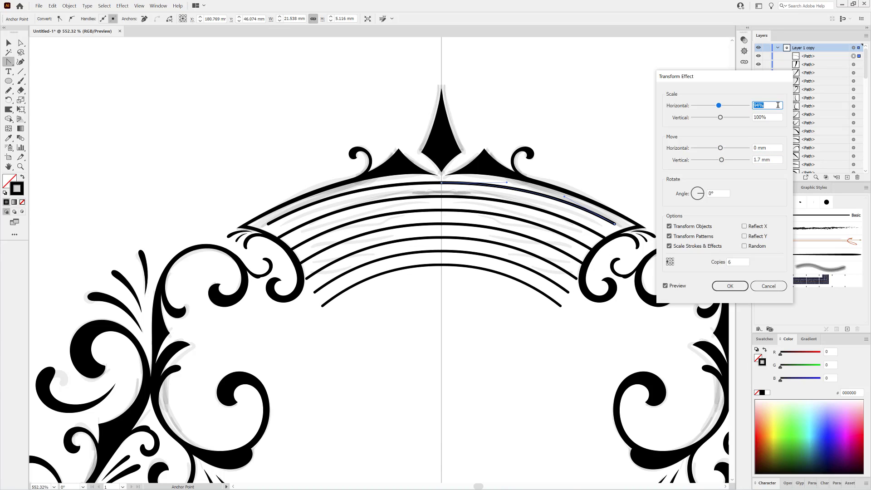
pyautogui.click(770, 117)
pyautogui.press('Down')
pyautogui.press('Down')
pyautogui.press('Down')
pyautogui.press('Down')
# Try reducing the copies' horizontal and vertical scale further to 89%
pyautogui.hotkey('shift', 'Tab')
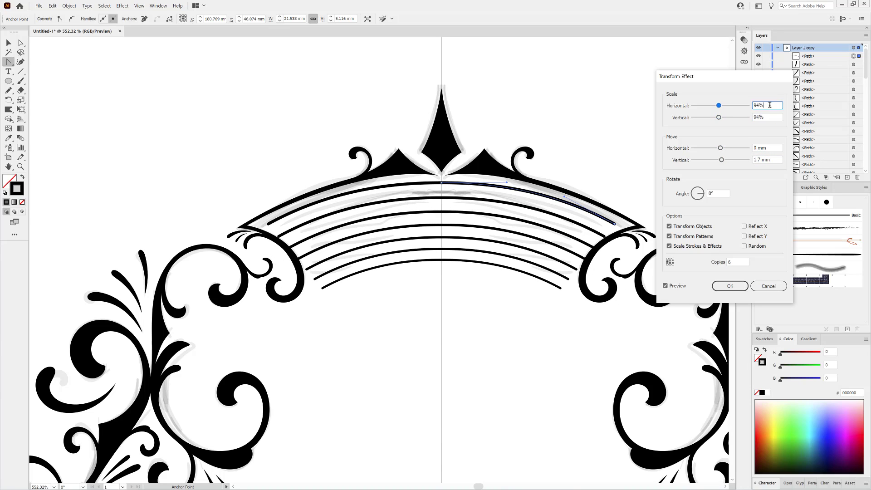
pyautogui.press('Down')
pyautogui.press('Down')
pyautogui.press('Down')
pyautogui.press('Down')
pyautogui.press('Down')
pyautogui.press('Tab')
pyautogui.press('Down')
pyautogui.press('Down')
pyautogui.press('Down')
pyautogui.press('Down')
pyautogui.press('Down')
pyautogui.press('Down')
pyautogui.press('Down')
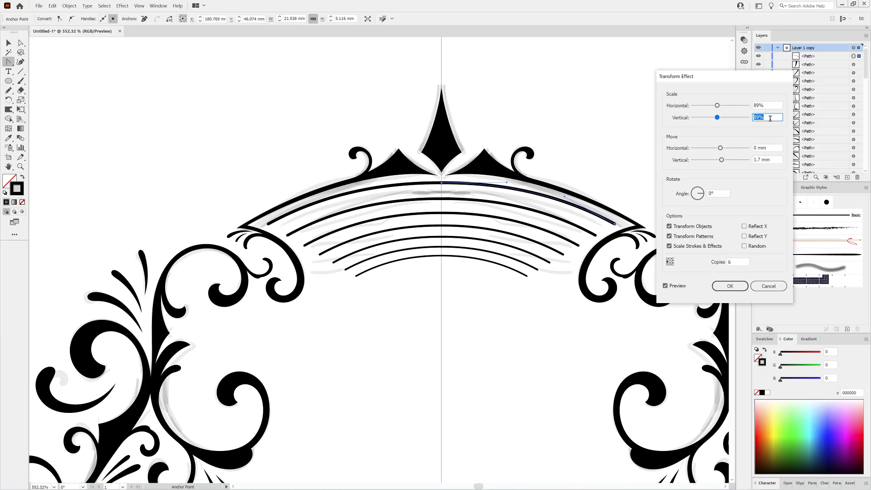
# Return both scale values to 100% and apply the Transform effect
pyautogui.write('100')
pyautogui.press('Tab')
pyautogui.write('100')
pyautogui.click(780, 104)
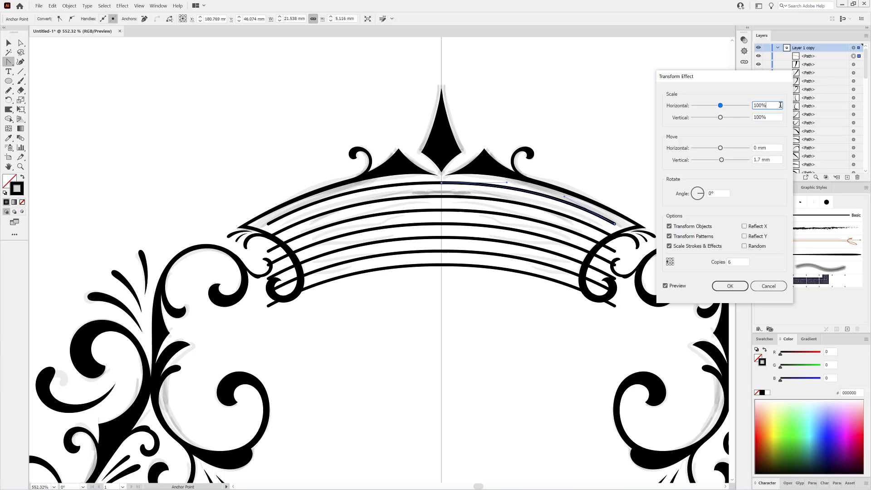
pyautogui.click(729, 285)
pyautogui.scroll(3, 499, 184)
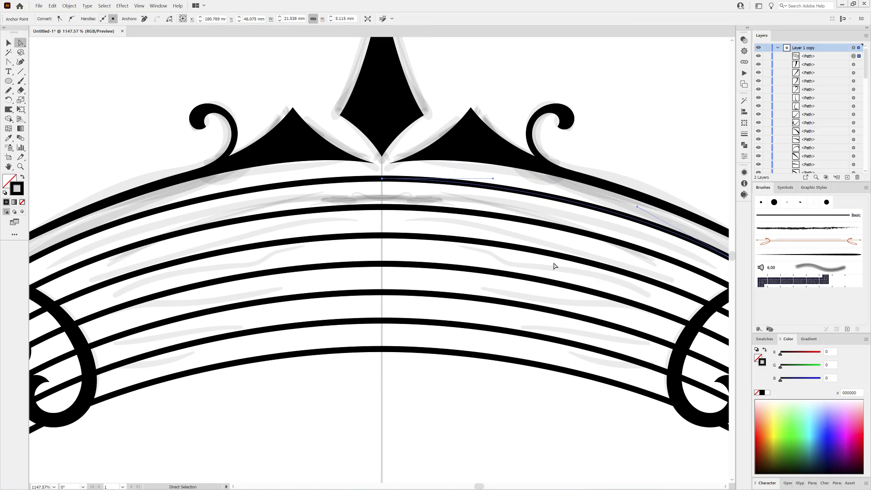
pyautogui.scroll(-3, 502, 207)
pyautogui.scroll(1, 502, 208)
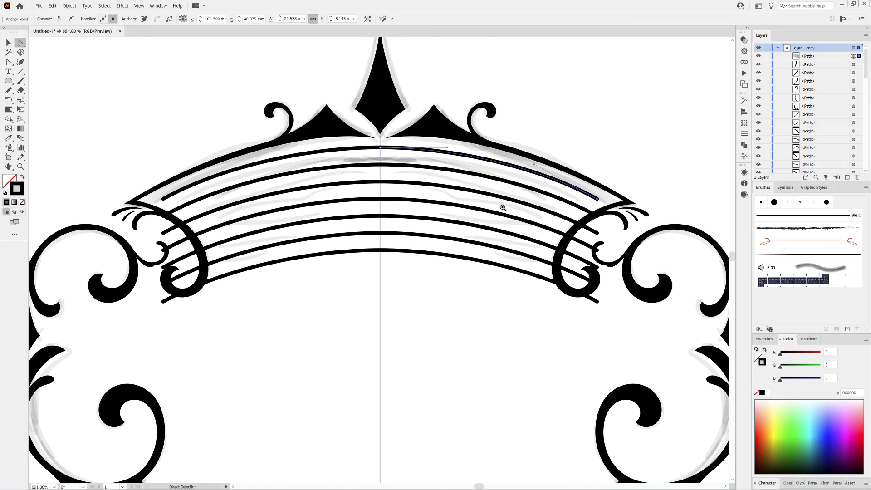
pyautogui.click(821, 56)
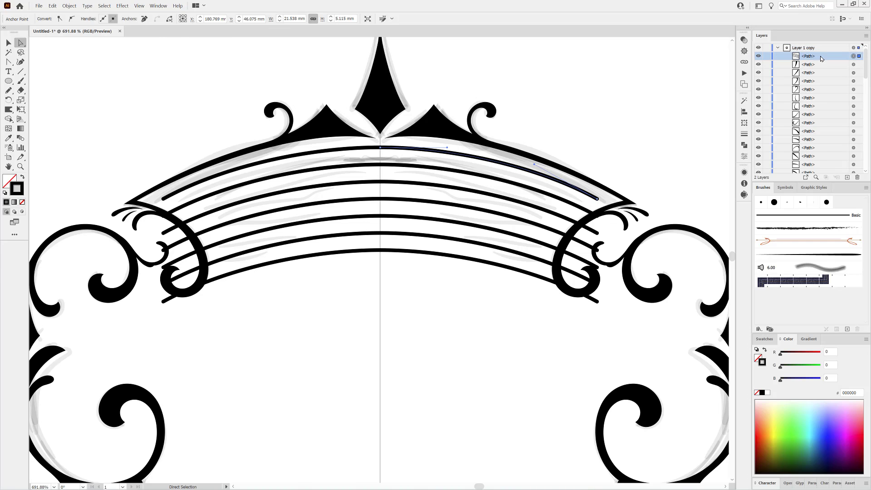
pyautogui.click(52, 7)
pyautogui.click(56, 21)
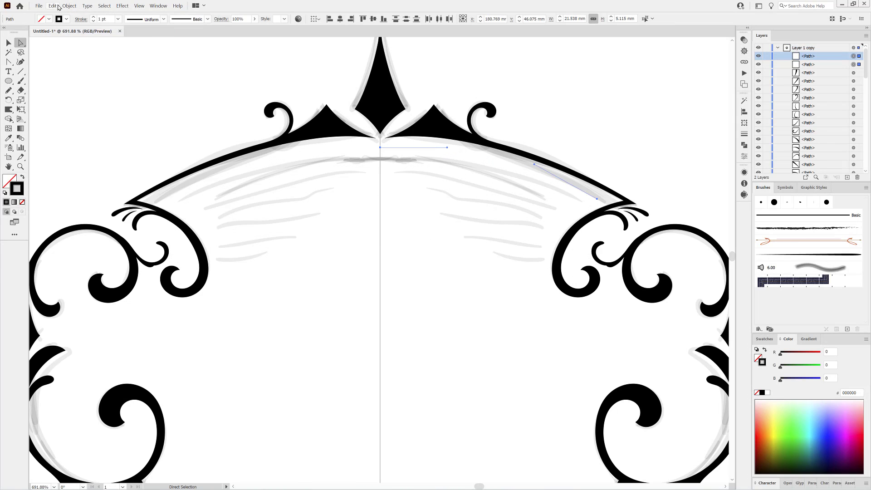
pyautogui.click(55, 6)
pyautogui.click(57, 14)
# Move the arc with its Transform effect out of the mirrored layer onto a new layer, keeping its position
pyautogui.click(21, 43)
pyautogui.click(63, 53)
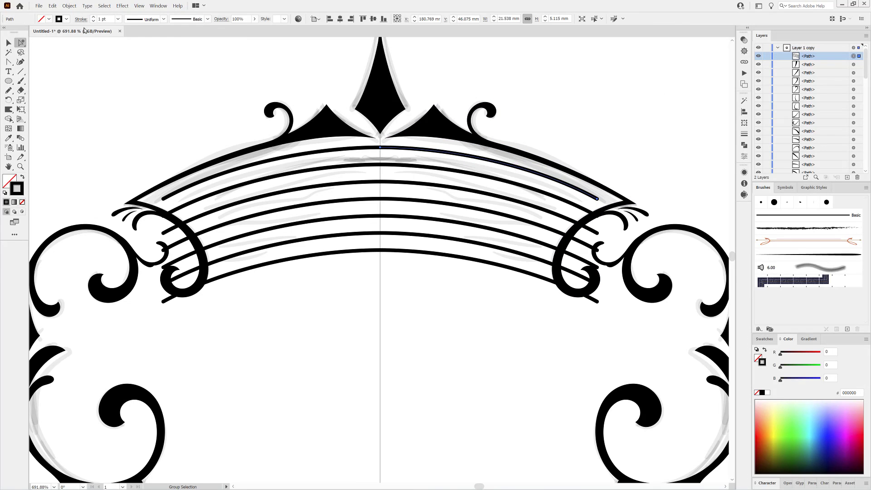
pyautogui.click(52, 6)
pyautogui.click(57, 22)
pyautogui.click(52, 6)
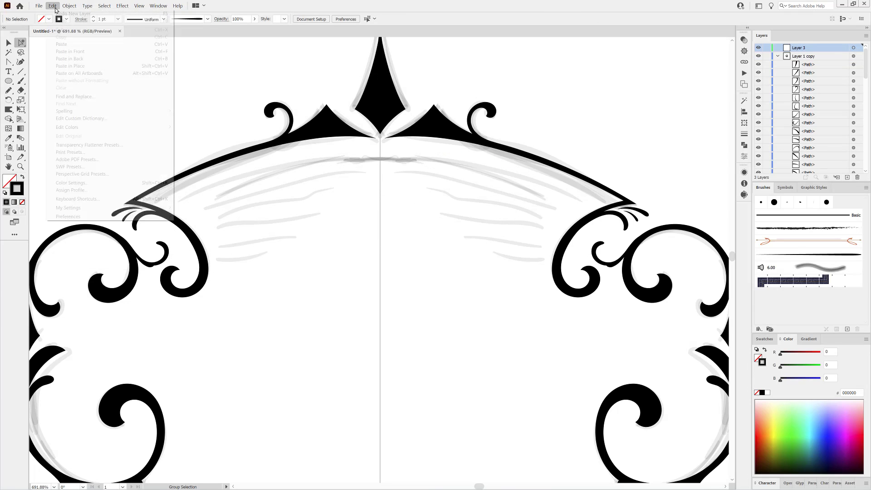
pyautogui.click(56, 14)
pyautogui.click(20, 90)
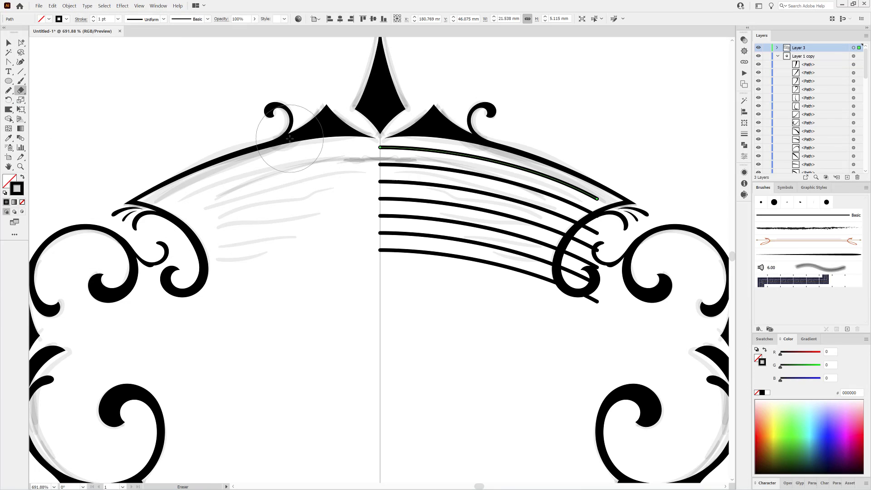
pyautogui.click(68, 6)
pyautogui.moveTo(132, 188)
pyautogui.click(175, 205)
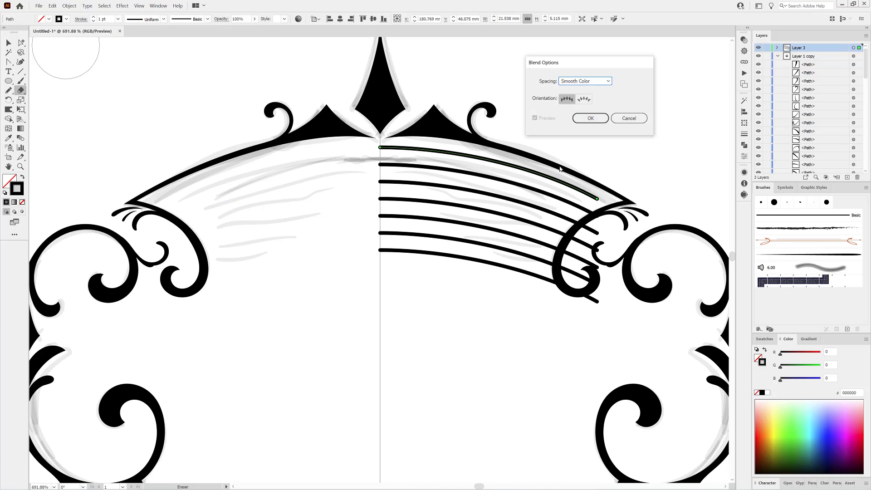
pyautogui.press('Return')
# Expand the Transform effect into separate lines, and erase their outer ends beside the right scroll and their inner ends along a diagonal from the centre axis
pyautogui.click(69, 6)
pyautogui.click(90, 89)
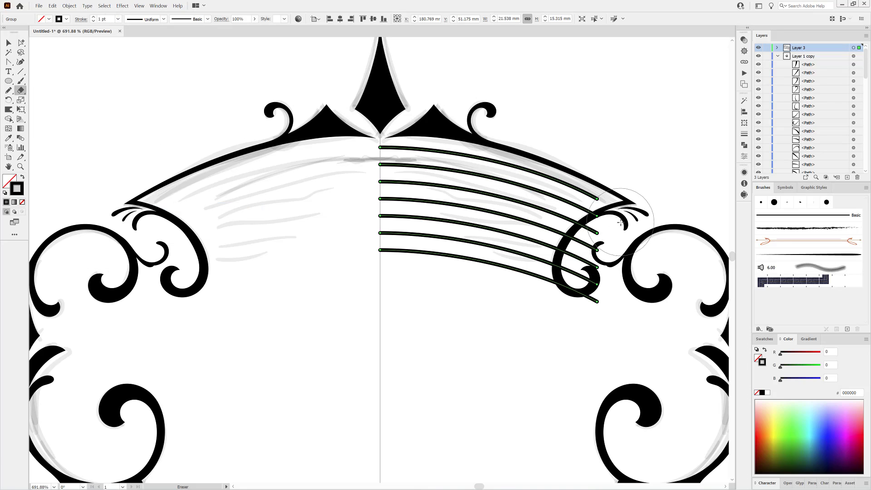
pyautogui.moveTo(620, 223)
pyautogui.mouseDown()
pyautogui.moveTo(587, 243)
pyautogui.moveTo(603, 313)
pyautogui.mouseUp()
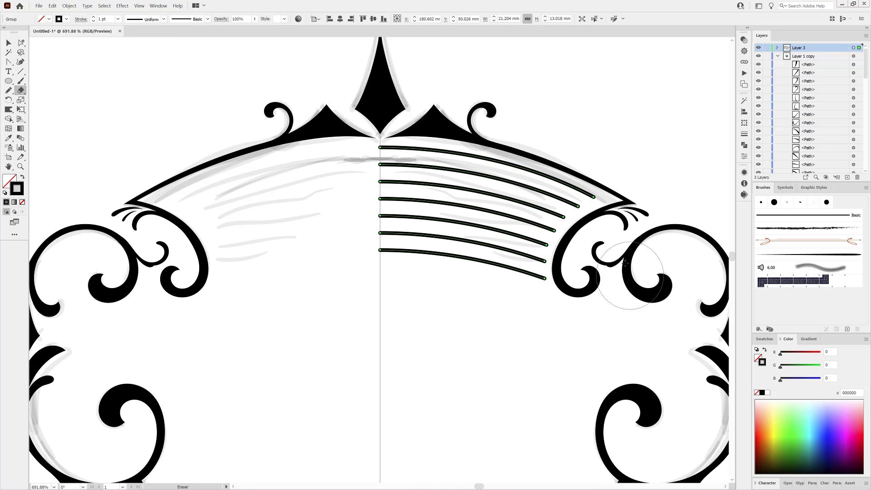
pyautogui.moveTo(629, 229)
pyautogui.mouseDown()
pyautogui.moveTo(602, 229)
pyautogui.moveTo(570, 259)
pyautogui.moveTo(598, 312)
pyautogui.mouseUp()
pyautogui.moveTo(359, 185)
pyautogui.mouseDown()
pyautogui.moveTo(418, 229)
pyautogui.moveTo(447, 305)
pyautogui.moveTo(435, 322)
pyautogui.mouseUp()
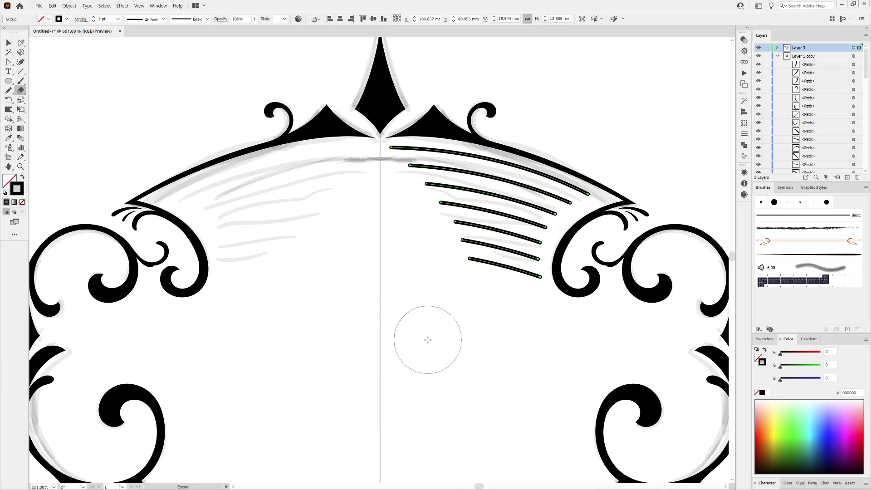
# Move the trimmed line group back into the mirrored Layer 1 copy at the same position
pyautogui.click(69, 6)
pyautogui.click(59, 30)
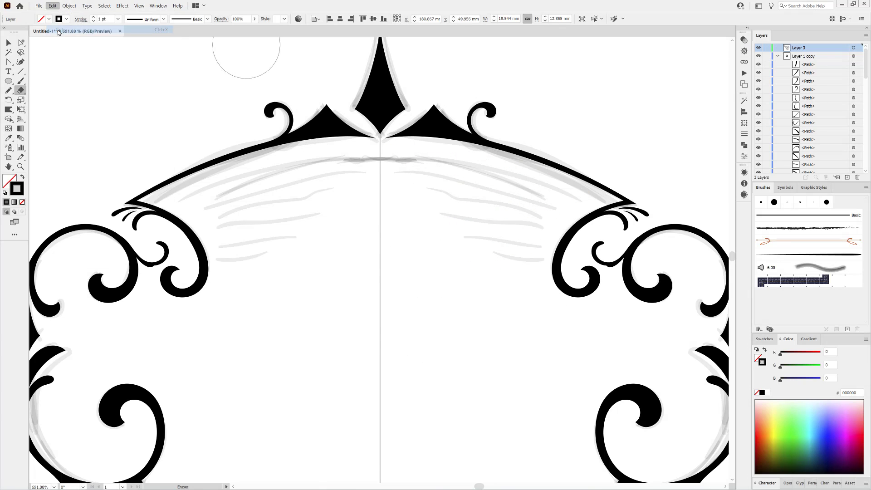
pyautogui.click(52, 5)
pyautogui.click(66, 13)
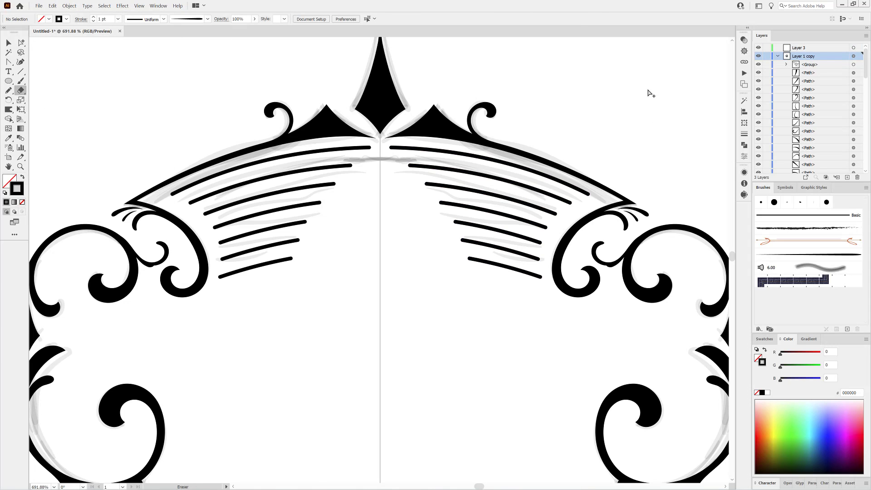
# Select only the uppermost line beneath the right half of the arch and set its stroke to 1.4 pt
pyautogui.scroll(-5, 573, 285)
pyautogui.scroll(3, 531, 201)
pyautogui.scroll(3, 530, 201)
pyautogui.scroll(-4, 783, 86)
pyautogui.click(21, 42)
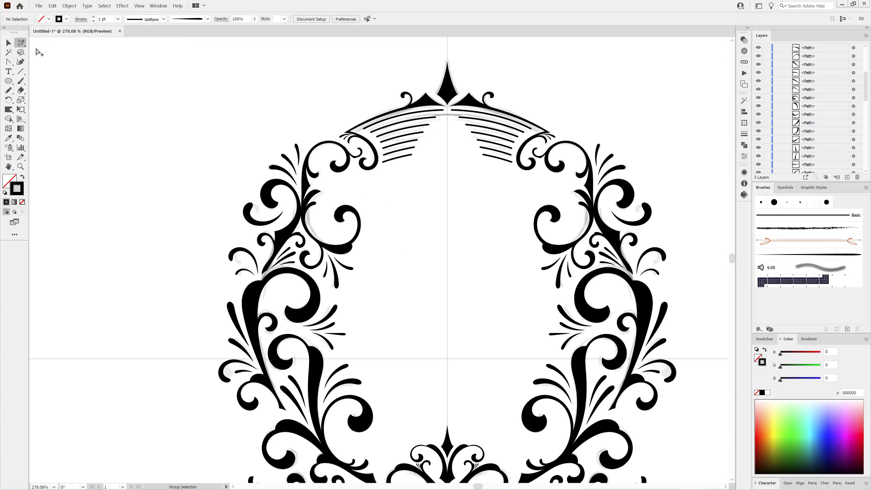
pyautogui.scroll(10, 498, 104)
pyautogui.click(466, 139)
pyautogui.scroll(4, 93, 19)
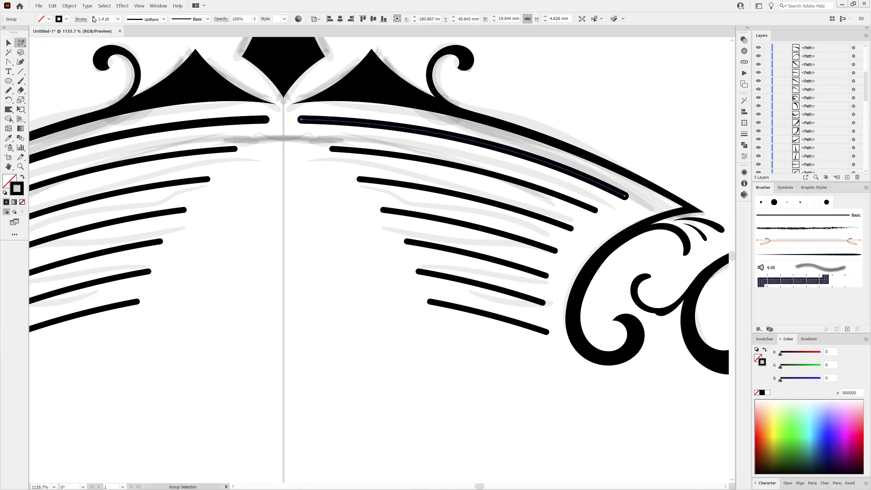
# Thin the lower lines of the group progressively, down to 0.6 pt and 0.5 pt for the two lowest
pyautogui.click(485, 230)
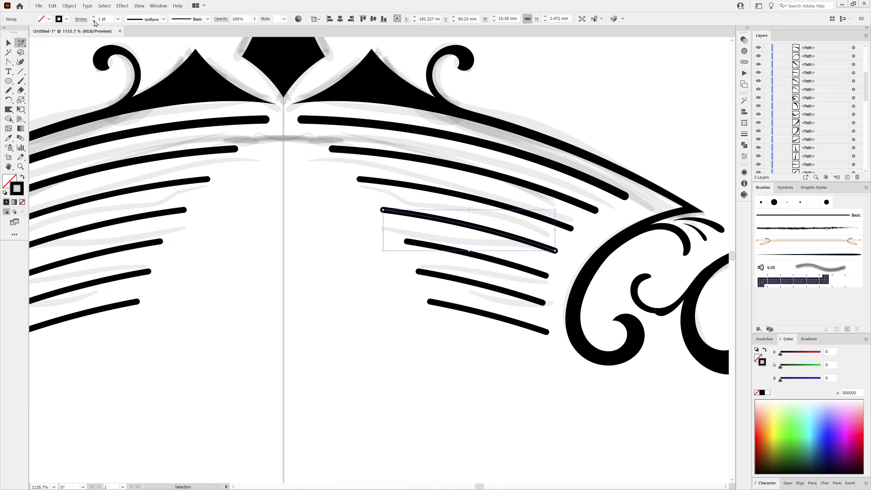
pyautogui.click(511, 264)
pyautogui.scroll(-3, 98, 19)
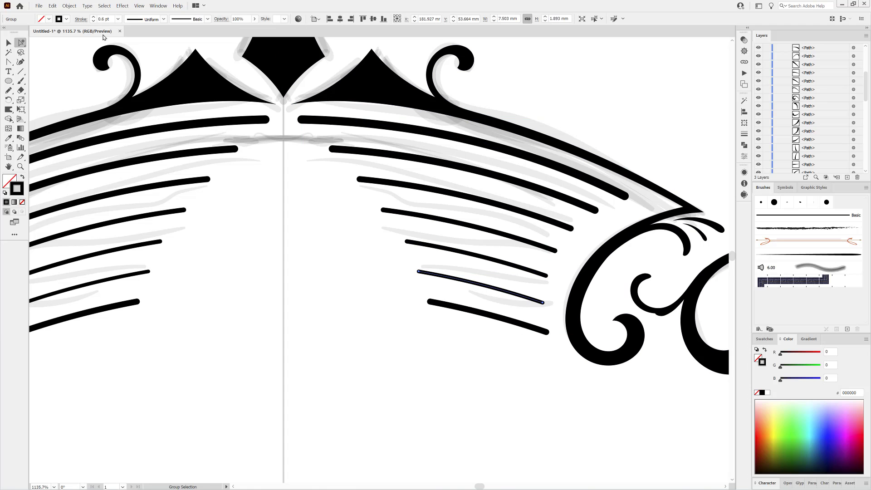
pyautogui.click(493, 318)
pyautogui.click(530, 420)
# Select the graduated line group beneath the arch and erase more of its outer ends and its inner ends along steeper diagonals
pyautogui.scroll(-5, 489, 201)
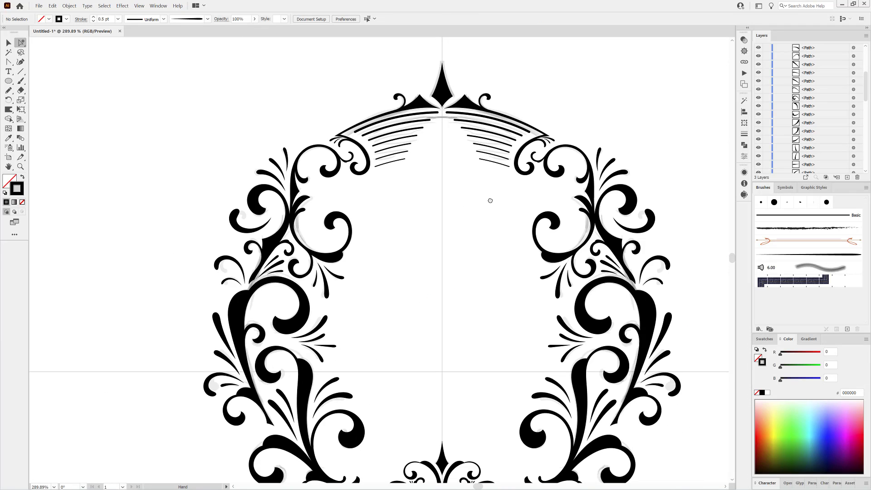
pyautogui.scroll(3, 504, 167)
pyautogui.doubleClick(453, 242)
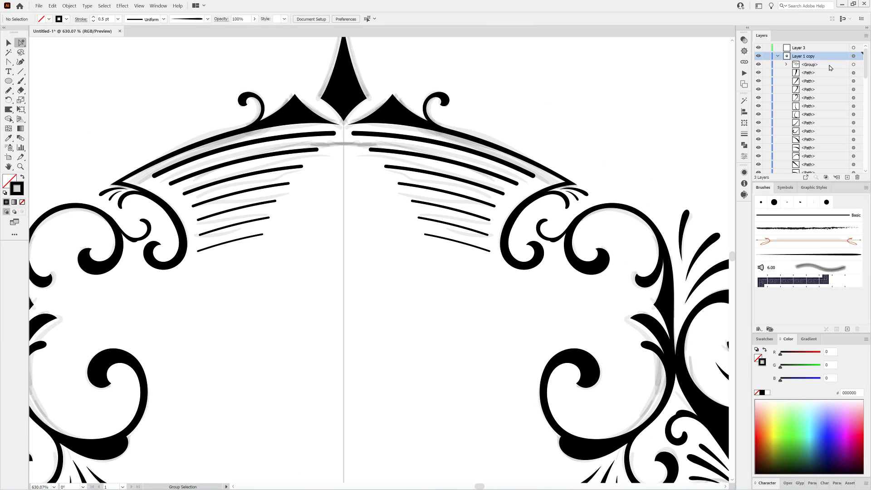
pyautogui.moveTo(477, 212)
pyautogui.mouseDown()
pyautogui.moveTo(556, 204)
pyautogui.moveTo(513, 219)
pyautogui.moveTo(519, 276)
pyautogui.mouseUp()
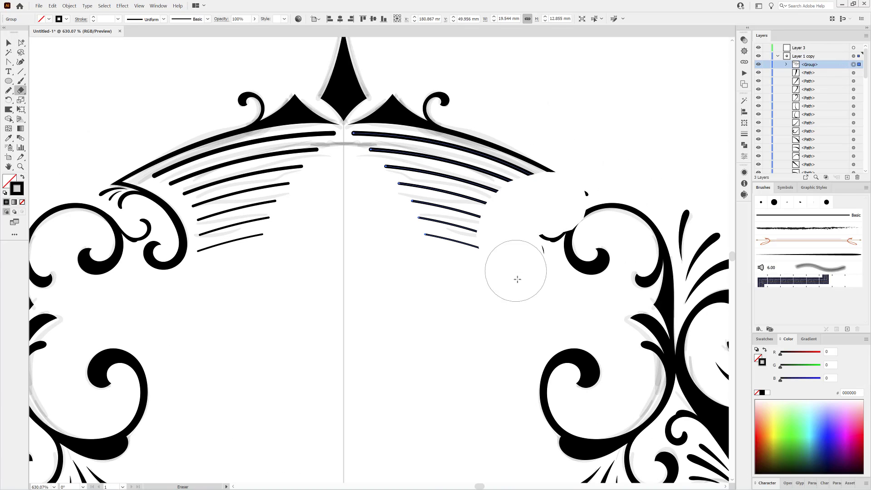
pyautogui.moveTo(309, 150)
pyautogui.mouseDown()
pyautogui.moveTo(379, 190)
pyautogui.moveTo(415, 267)
pyautogui.mouseUp()
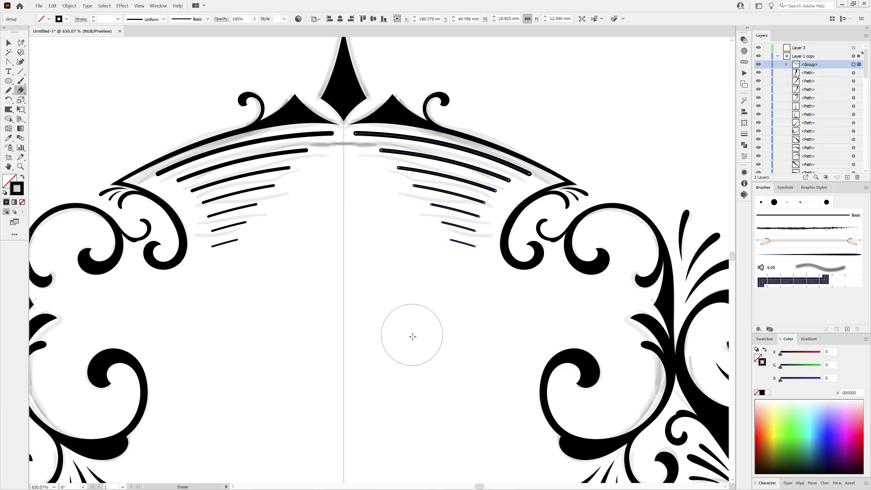
# Duplicate the mirrored artwork layer, rename the lower copy Backup and hide it
pyautogui.scroll(-6, 446, 349)
pyautogui.keyDown('ctrl'); pyautogui.click(618, 168); pyautogui.keyUp('ctrl')
pyautogui.moveTo(576, 272); pyautogui.dragTo(593, 103)
pyautogui.click(777, 56)
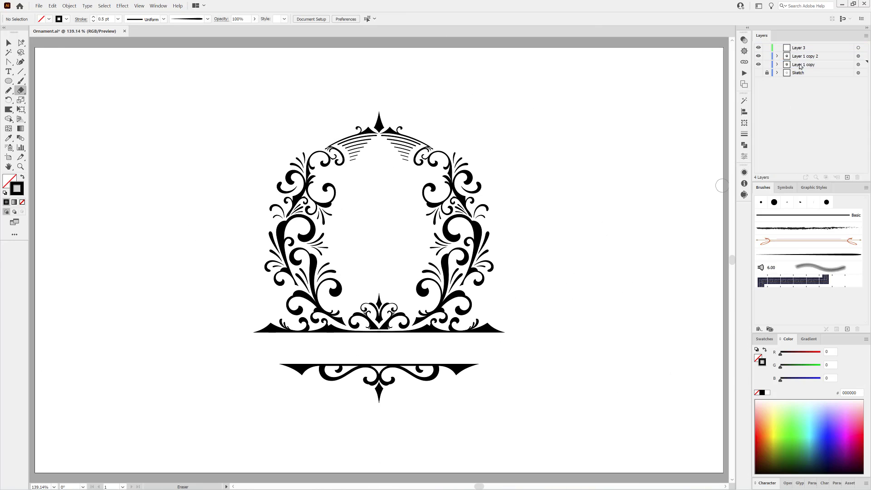
pyautogui.doubleClick(800, 65)
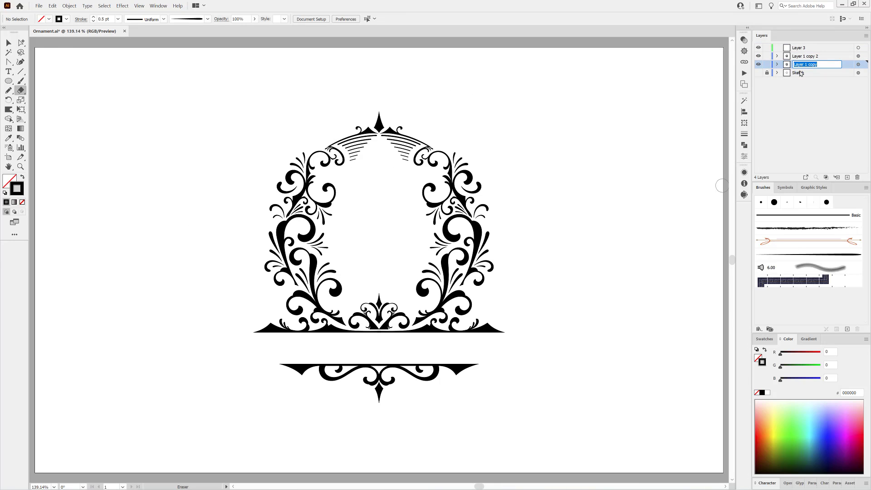
# Unlock all objects and expand the appearance of everything on Layer 1 copy 2, turning the mirrored half into real shapes
pyautogui.click(857, 56)
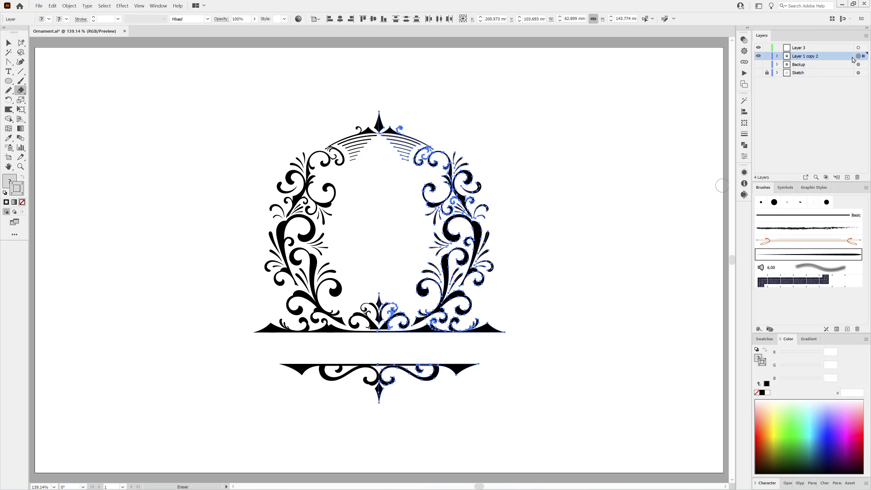
pyautogui.click(69, 6)
pyautogui.click(86, 59)
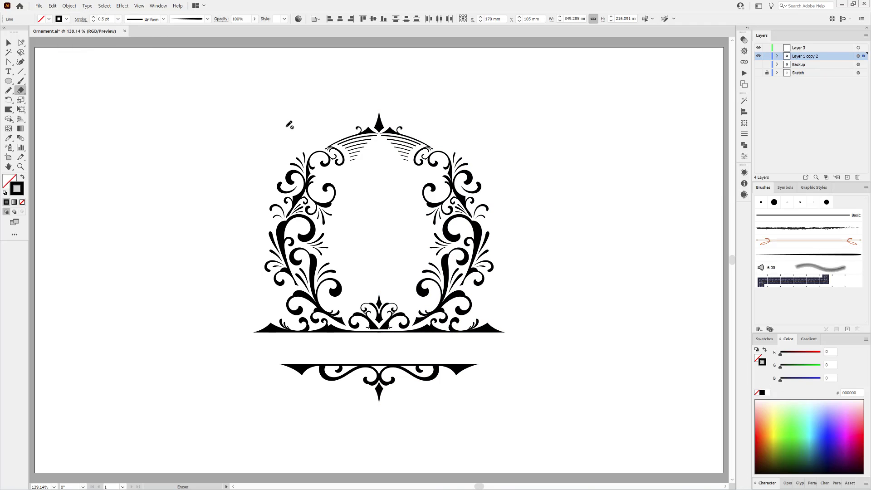
pyautogui.scroll(2, 73, 194)
pyautogui.click(69, 6)
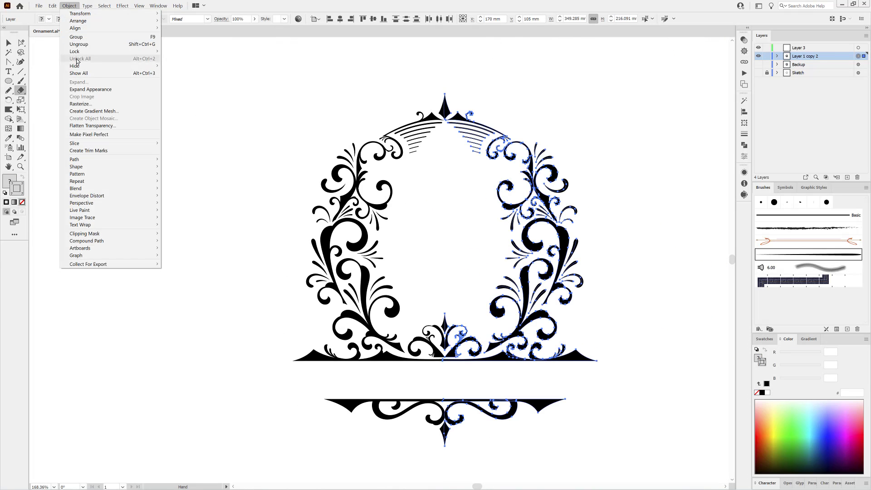
pyautogui.click(79, 90)
pyautogui.scroll(1, 485, 347)
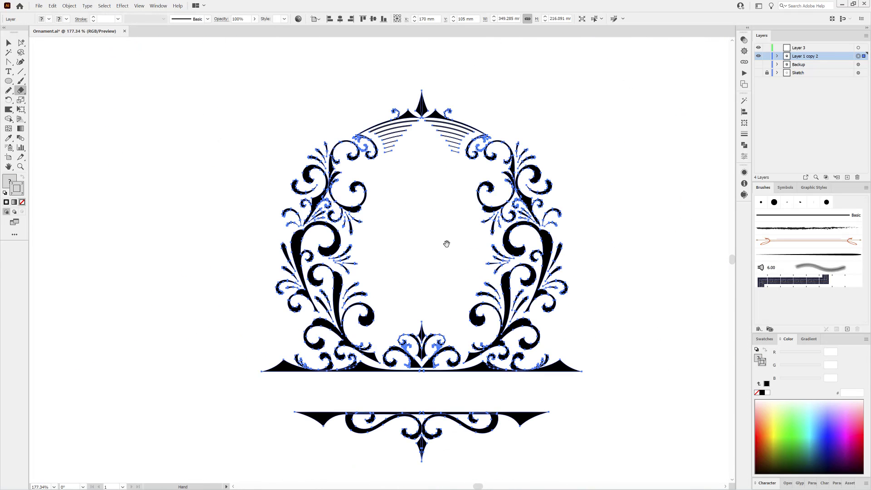
# Select the overlapping centre-axis halves of the top spike, crown piece and bottom pendant, unite them with Pathfinder, and deselect
pyautogui.click(418, 100)
pyautogui.scroll(-1, 441, 237)
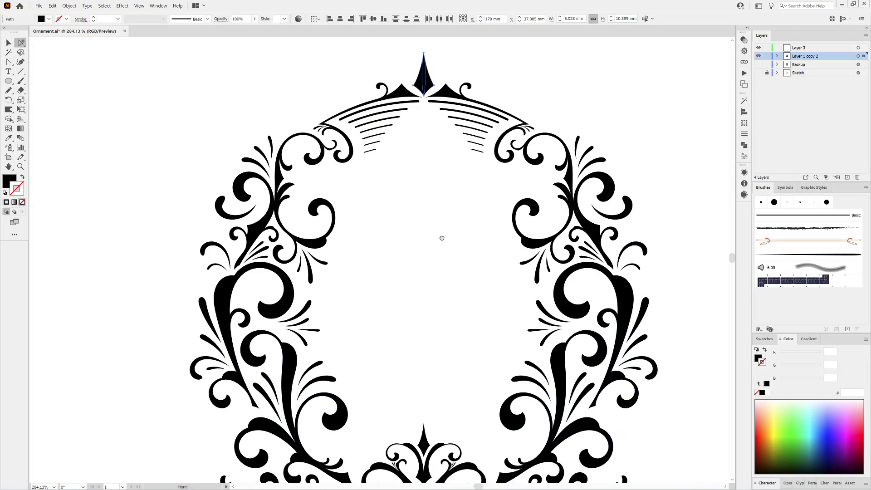
pyautogui.scroll(2, 423, 284)
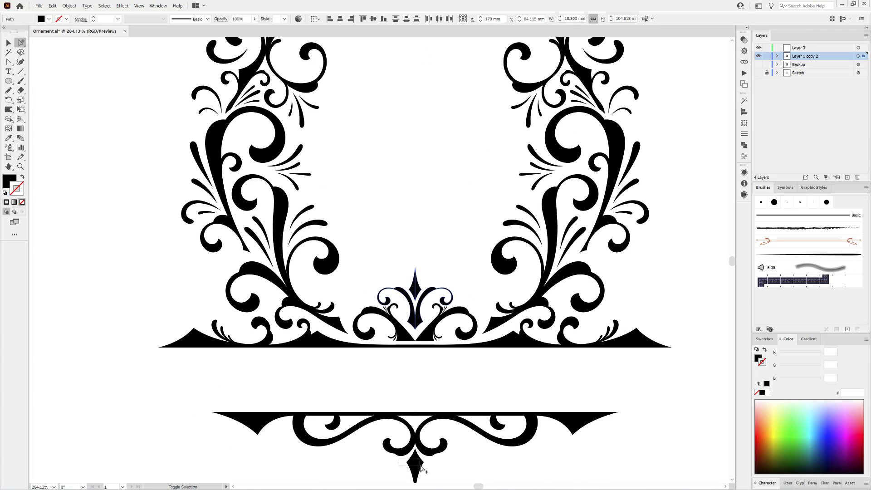
pyautogui.click(744, 145)
pyautogui.scroll(-3, 597, 229)
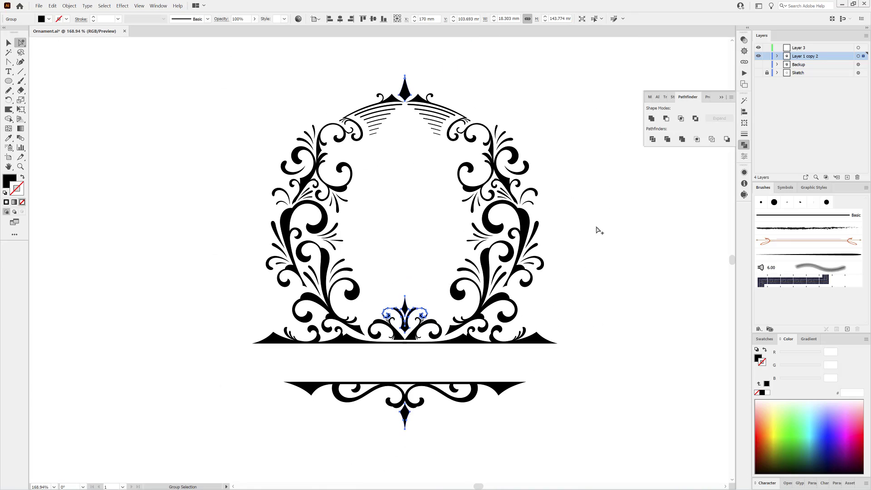
pyautogui.click(603, 220)
# Select all black-filled shapes with the Magic Wand by fill colour and recolour them peach, FFC482
pyautogui.click(10, 54)
pyautogui.click(742, 101)
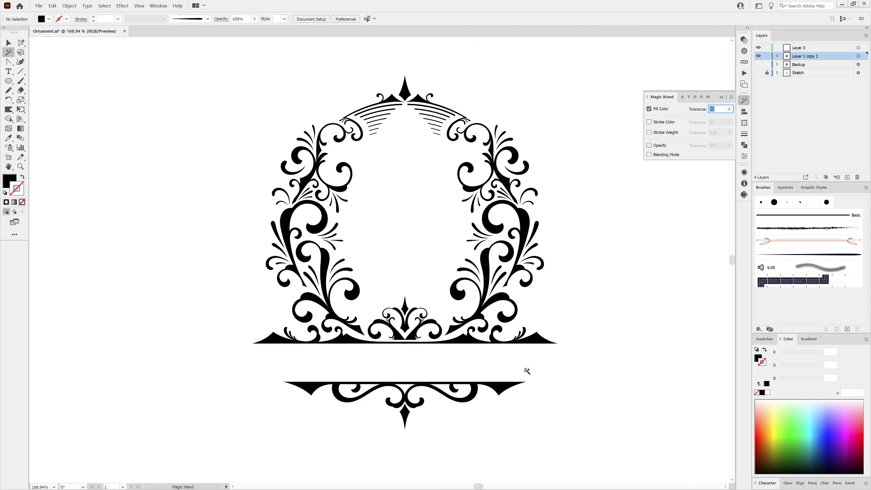
pyautogui.click(536, 338)
pyautogui.click(757, 360)
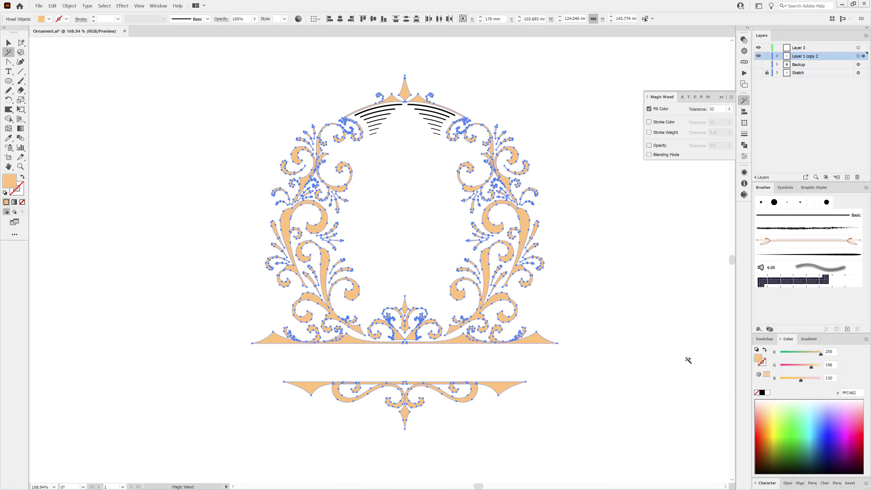
# Add a new layer beneath the ornament and draw a 340 x 210 mm rectangle on it covering the whole artboard
pyautogui.click(846, 177)
pyautogui.click(9, 80)
pyautogui.hotkey('ctrl', '0')
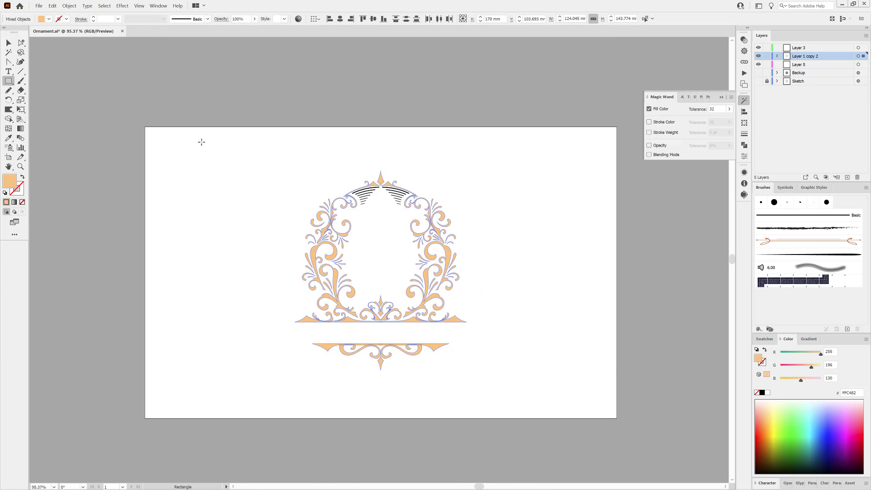
pyautogui.moveTo(145, 127); pyautogui.dragTo(616, 418)
pyautogui.moveTo(812, 65); pyautogui.dragTo(805, 82)
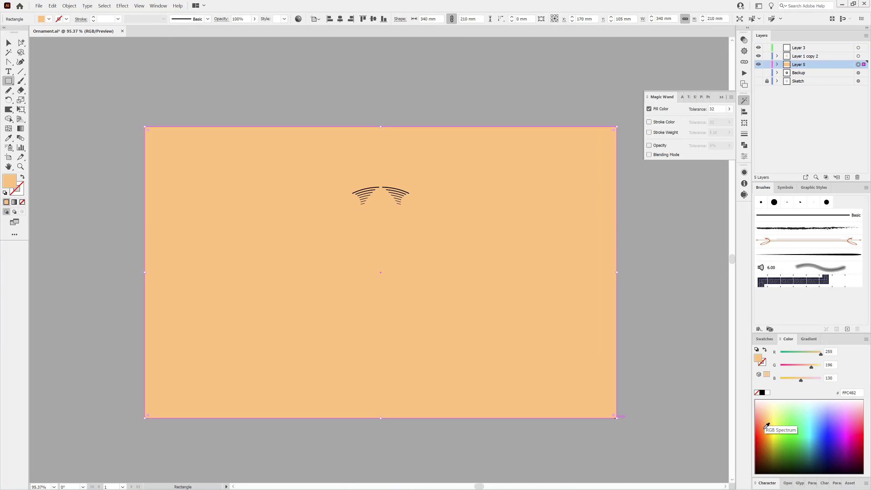
# Fill the background rectangle with a dark grey swatch and lock Layer 5
pyautogui.click(765, 456)
pyautogui.click(764, 338)
pyautogui.click(773, 382)
pyautogui.click(768, 382)
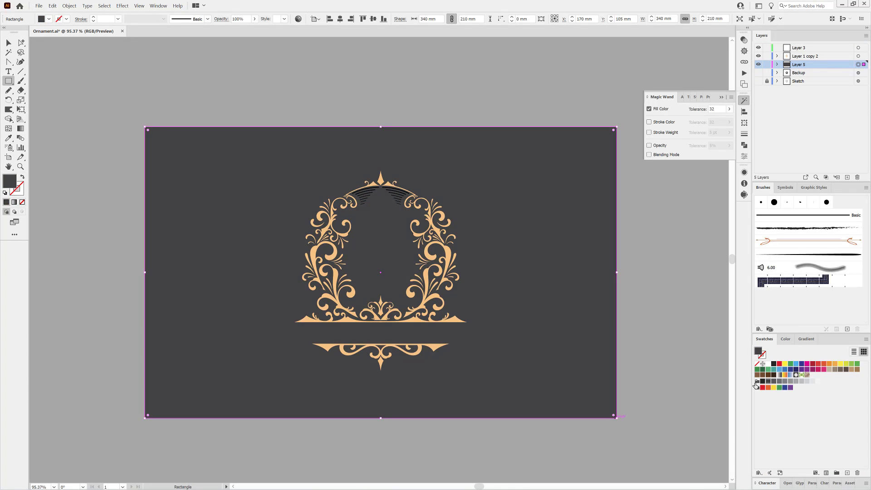
pyautogui.click(766, 65)
# Select the black arch lines by stroke colour, outline their strokes, and give them the ornament's sampled peach fill
pyautogui.scroll(10, 509, 220)
pyautogui.press('y')
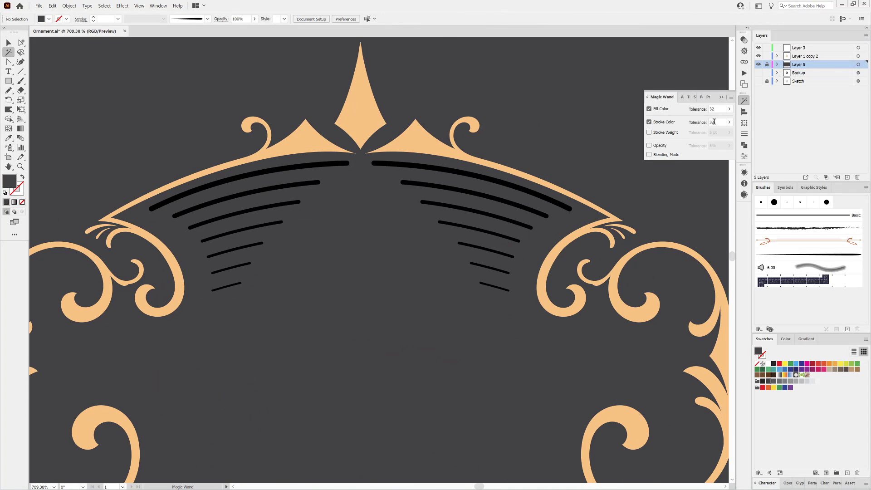
pyautogui.click(499, 181)
pyautogui.click(66, 6)
pyautogui.moveTo(90, 158)
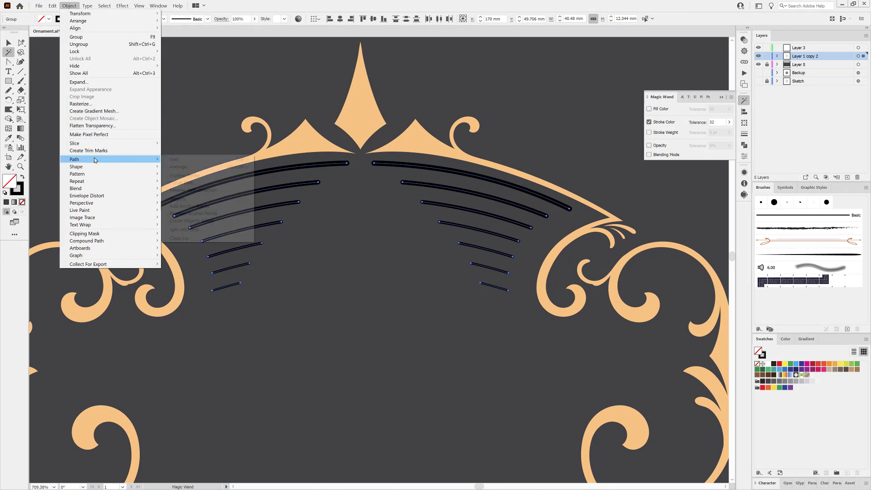
pyautogui.click(190, 176)
pyautogui.click(379, 114)
pyautogui.scroll(-10, 379, 115)
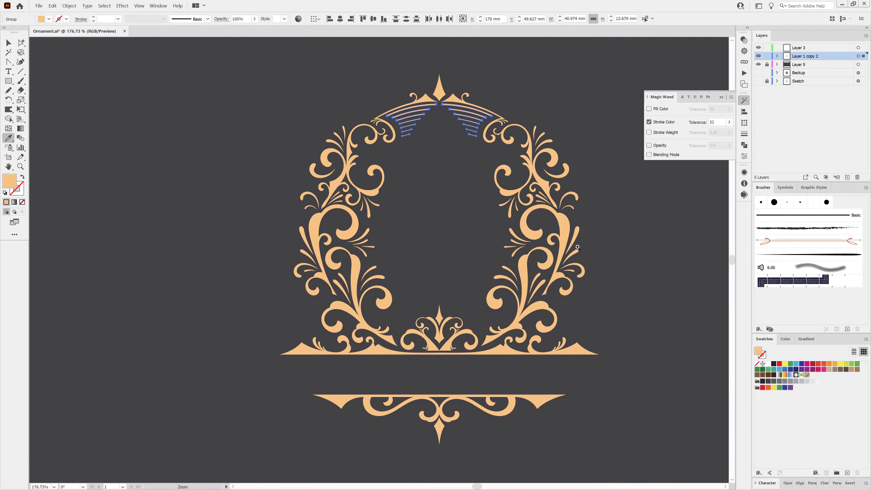
# Select the entire ornament and fill it with white
pyautogui.scroll(-5, 612, 241)
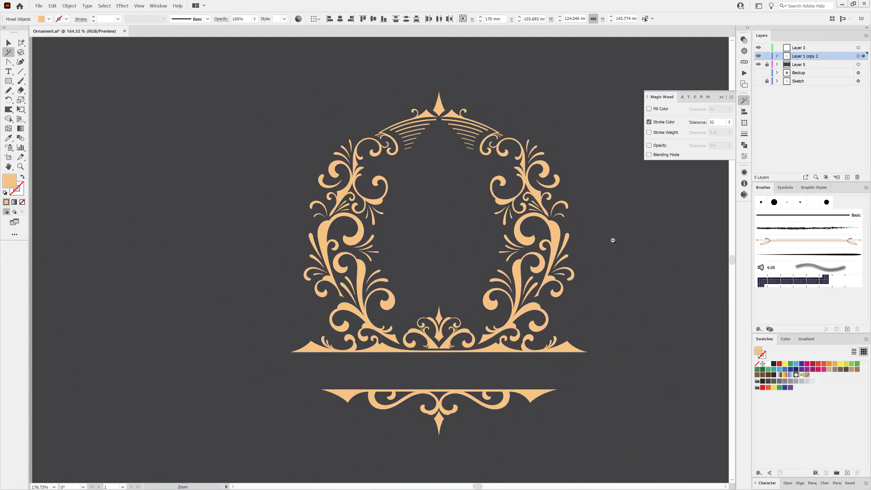
pyautogui.hotkey('ctrl', 'a')
pyautogui.hotkey('ctrl', '0')
pyautogui.click(767, 364)
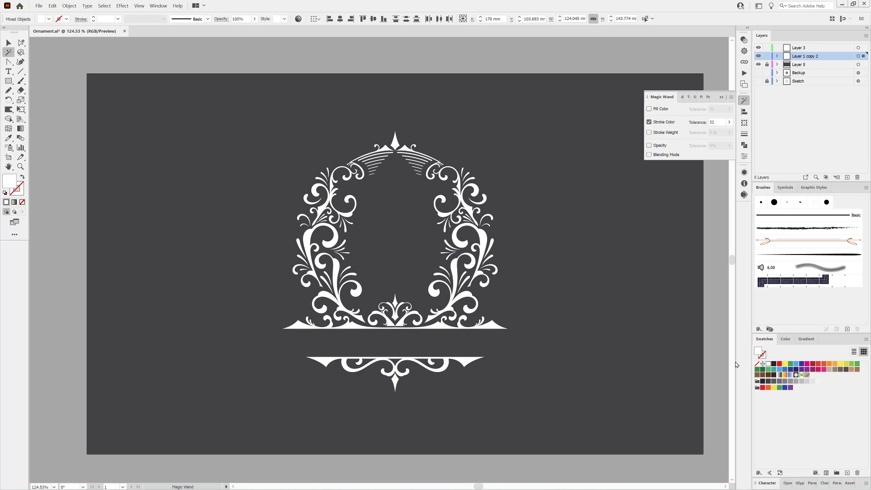
# Rename the ornament layer White, duplicate it as a layer named Gold, and hide the White layer
pyautogui.scroll(1, 420, 266)
pyautogui.doubleClick(802, 55)
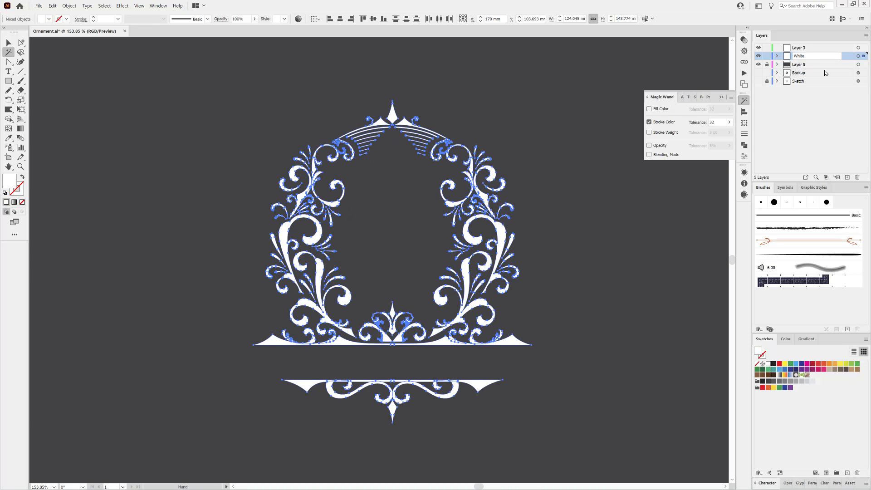
pyautogui.moveTo(833, 58); pyautogui.dragTo(847, 177)
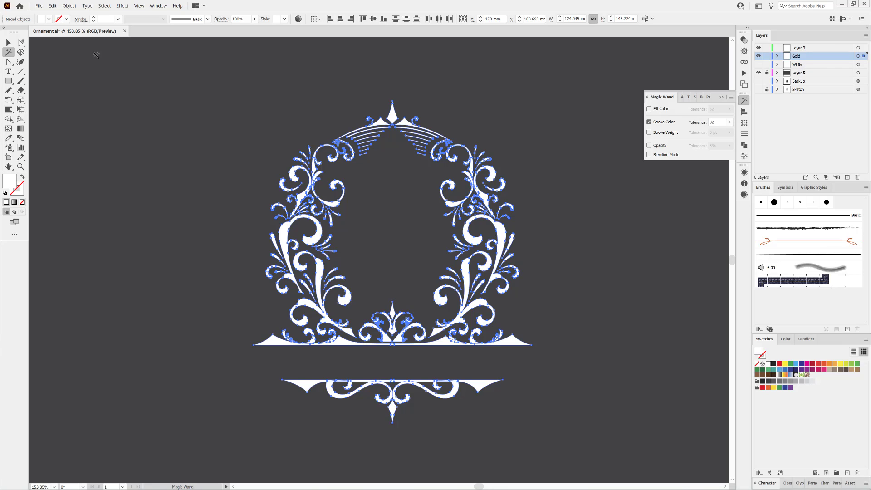
# Open the Metals gradient swatch library and place it beside the ornament
pyautogui.click(48, 19)
pyautogui.click(6, 70)
pyautogui.moveTo(36, 144)
pyautogui.click(93, 201)
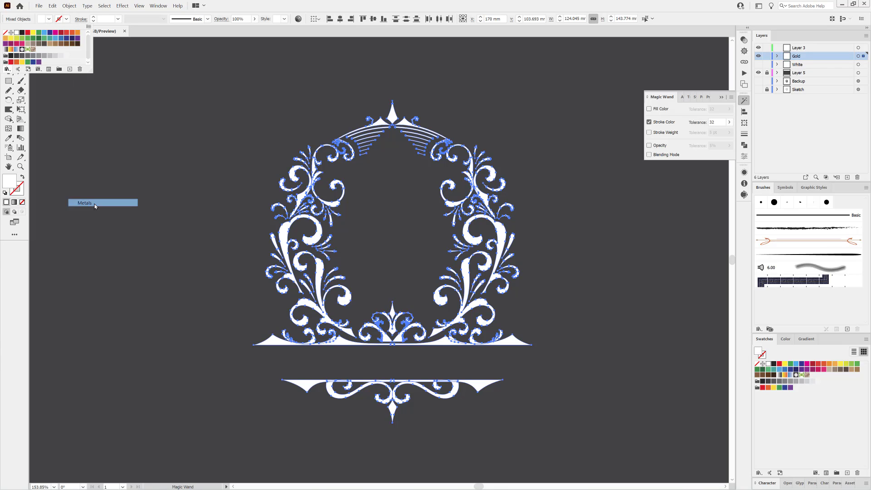
pyautogui.moveTo(439, 238); pyautogui.dragTo(552, 84)
# Hide the selection edges, then apply a gold gradient to the ornament's fill and a copper-gold gradient to its stroke
pyautogui.click(139, 5)
pyautogui.click(157, 203)
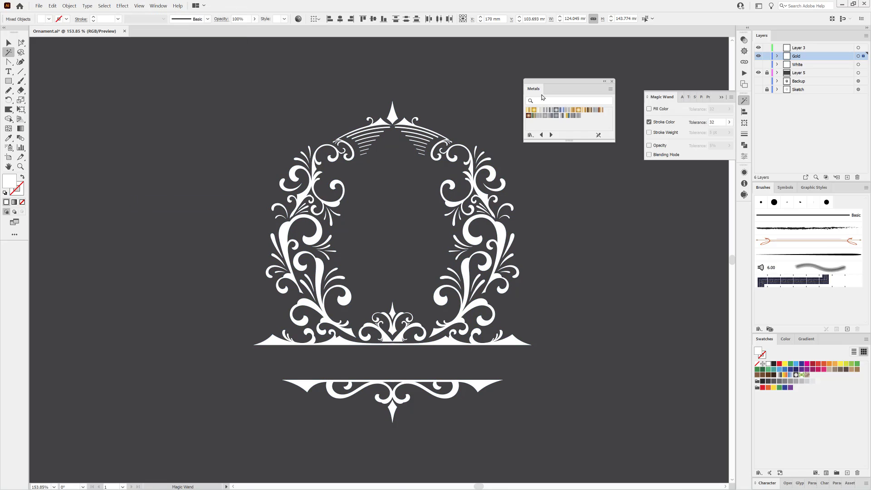
pyautogui.click(583, 111)
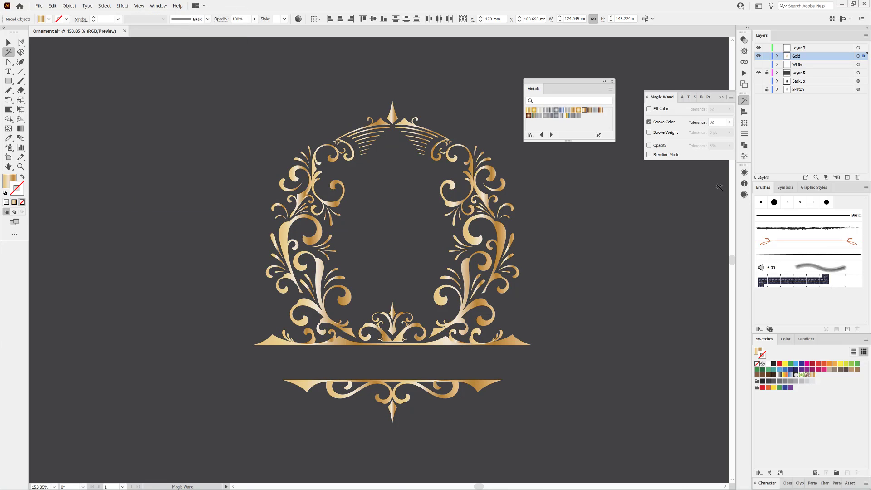
pyautogui.click(600, 110)
# Unite all the gradient-filled ornament shapes with Pathfinder so that the overlapping outlines merge
pyautogui.moveTo(478, 199)
pyautogui.mouseDown()
pyautogui.moveTo(583, 249)
pyautogui.moveTo(467, 289)
pyautogui.moveTo(467, 370)
pyautogui.mouseUp()
pyautogui.click(743, 145)
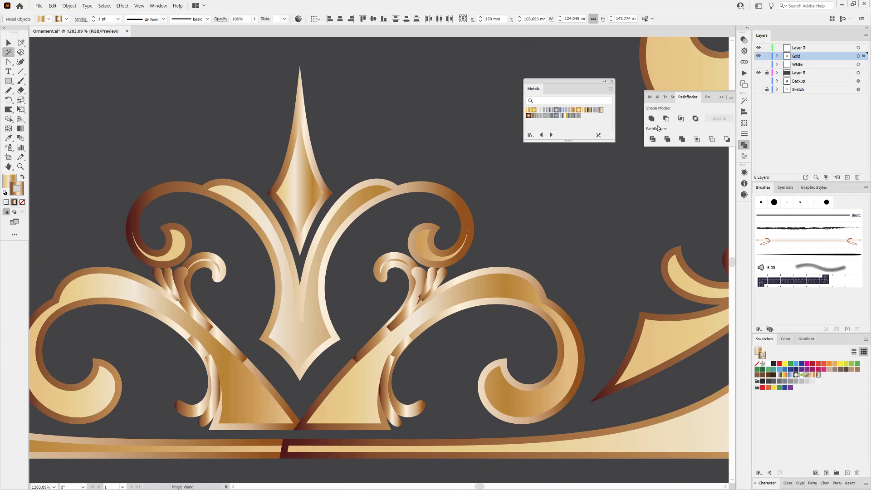
pyautogui.click(651, 119)
pyautogui.scroll(-8, 583, 250)
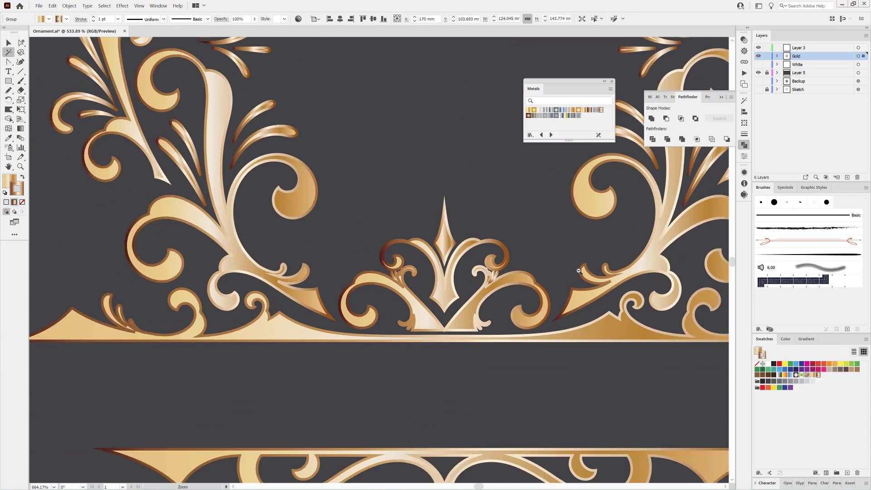
# Align the ornament's stroke to the inside, reduce its weight to 0.5 pt, and use round corner joins
pyautogui.click(744, 134)
pyautogui.click(683, 141)
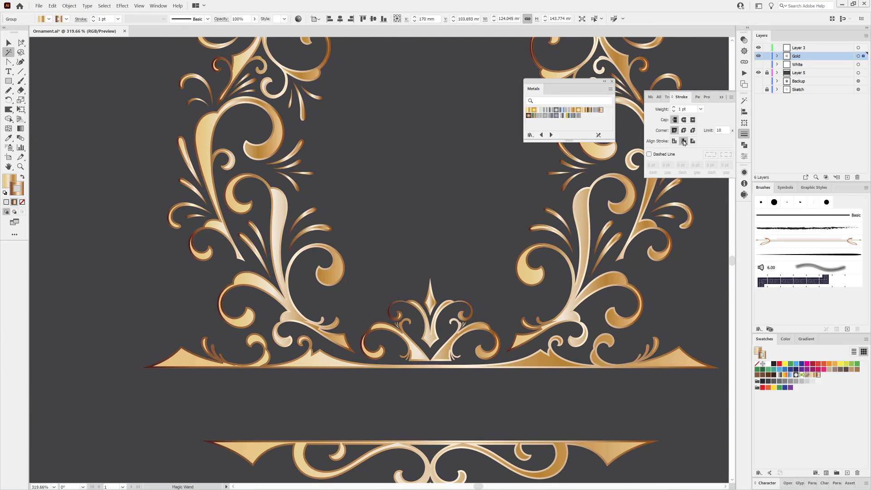
pyautogui.click(674, 111)
pyautogui.scroll(7, 464, 332)
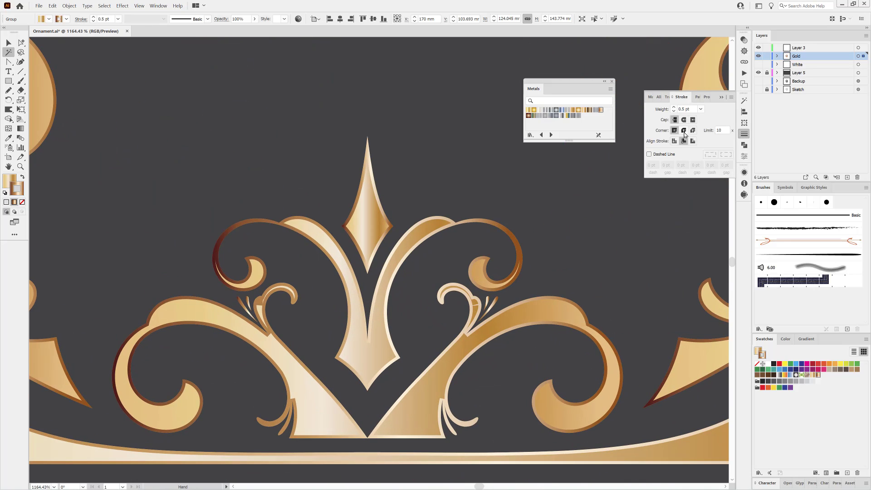
# Show the selection edges again and delete the tiny stray holes in the small mirrored curls of the bottom centre crown
pyautogui.scroll(9, 489, 317)
pyautogui.press('a')
pyautogui.click(139, 6)
pyautogui.click(168, 202)
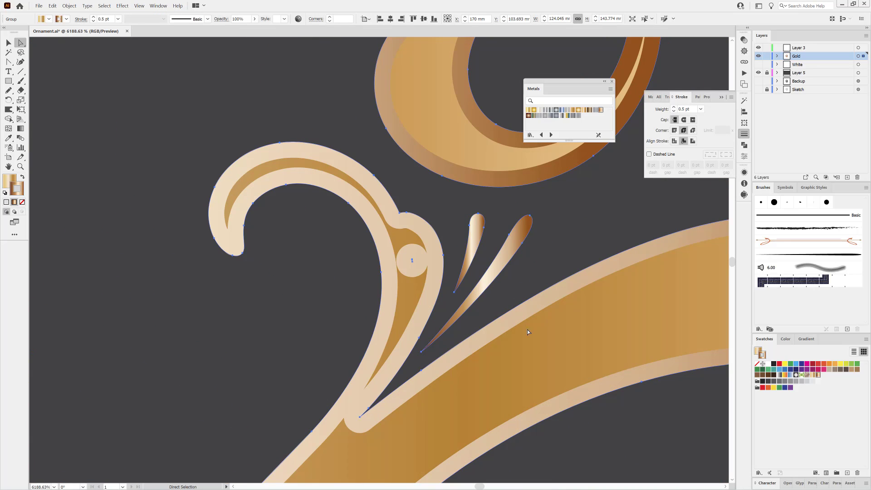
pyautogui.click(412, 261)
pyautogui.press('Delete')
pyautogui.press('Delete')
pyautogui.scroll(-9, 446, 291)
pyautogui.scroll(10, 545, 297)
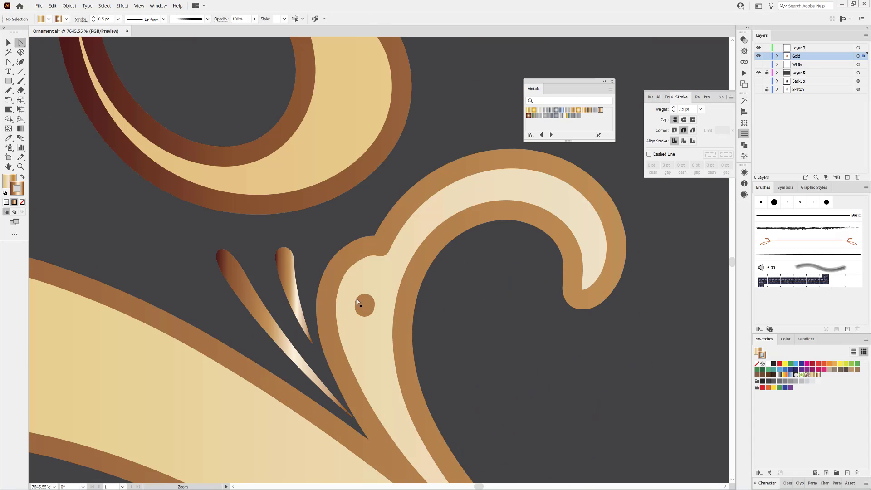
pyautogui.scroll(-14, 509, 341)
pyautogui.scroll(6, 623, 397)
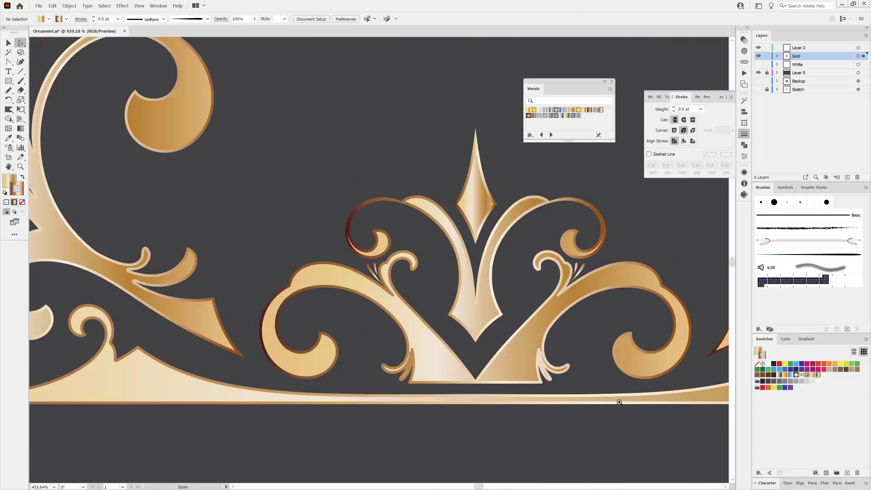
# Select all the gold ornament shapes and reduce their stroke weight to 0.3 pt
pyautogui.moveTo(676, 217); pyautogui.dragTo(660, 216)
pyautogui.click(8, 52)
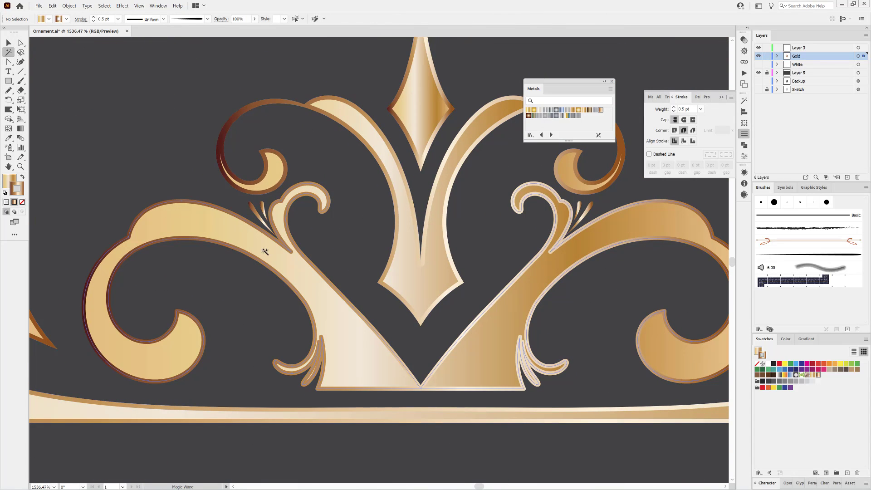
pyautogui.click(263, 248)
pyautogui.scroll(-8, 603, 341)
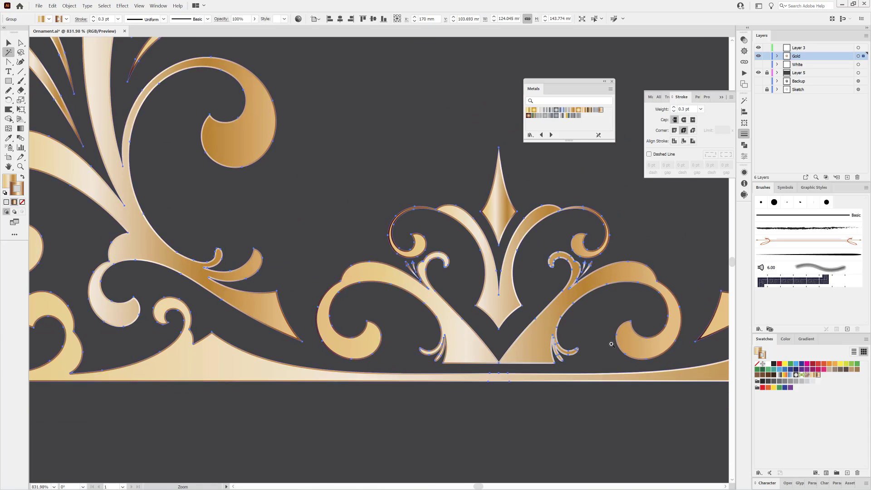
pyautogui.scroll(10, 521, 369)
pyautogui.moveTo(467, 398); pyautogui.dragTo(402, 437)
# Compare the inside and outside stroke alignments on the ornament, then centre the stroke on the paths and deselect the artwork
pyautogui.click(684, 141)
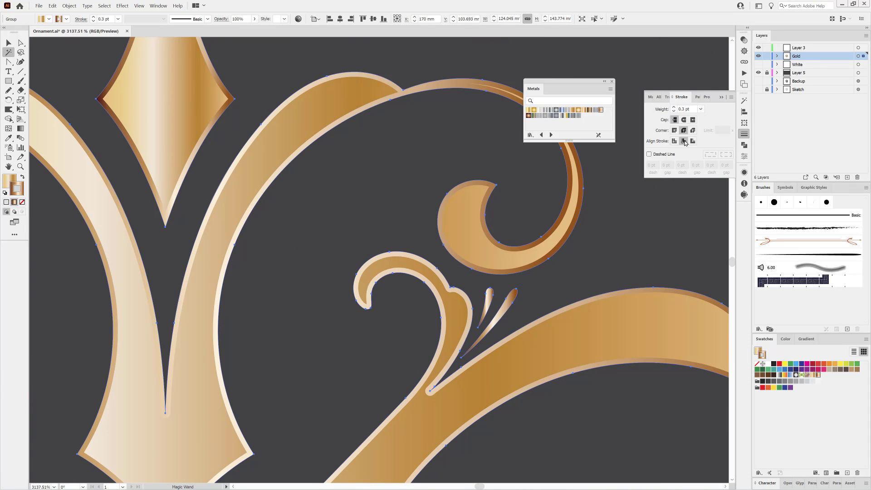
pyautogui.click(674, 141)
pyautogui.click(692, 141)
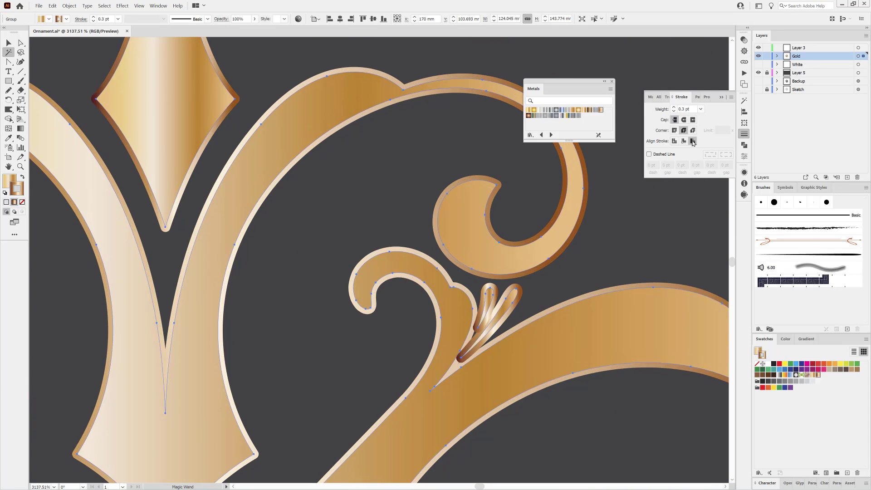
pyautogui.click(683, 141)
pyautogui.scroll(-15, 526, 307)
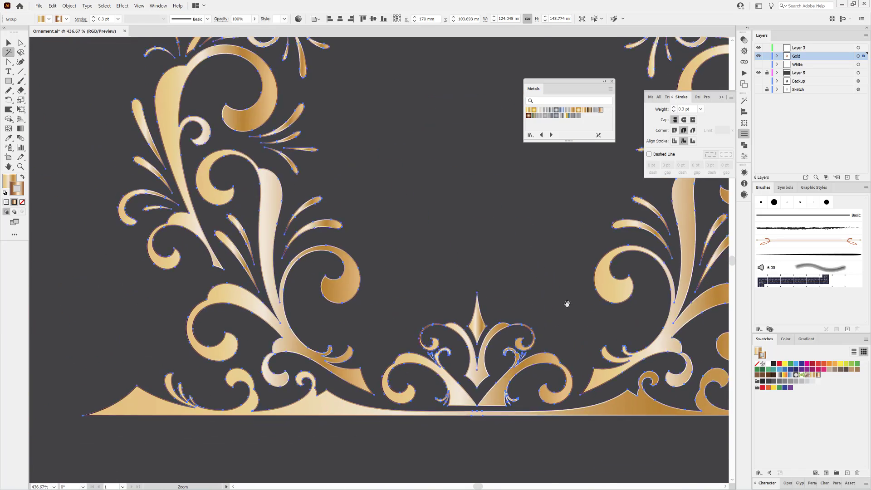
pyautogui.click(680, 313)
pyautogui.moveTo(532, 353); pyautogui.dragTo(530, 294)
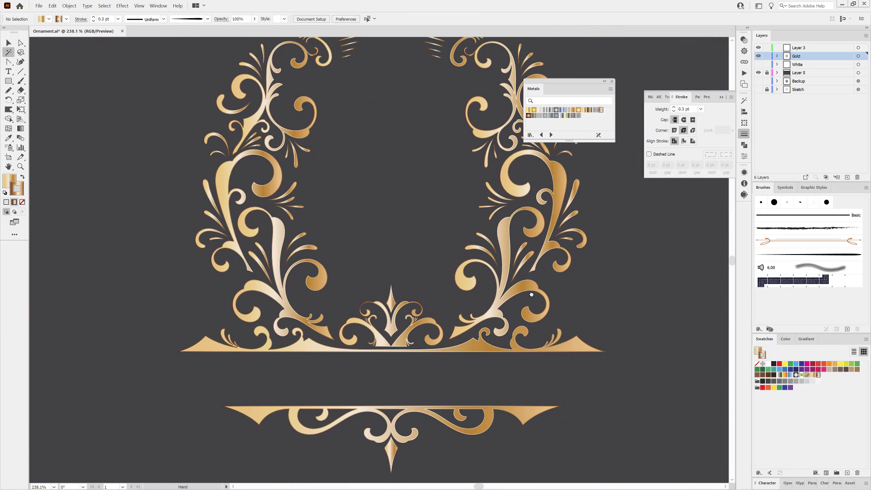
# Select the wide horizontal base shape with its curls and thicken its stroke
pyautogui.click(576, 345)
pyautogui.moveTo(555, 340); pyautogui.dragTo(635, 336)
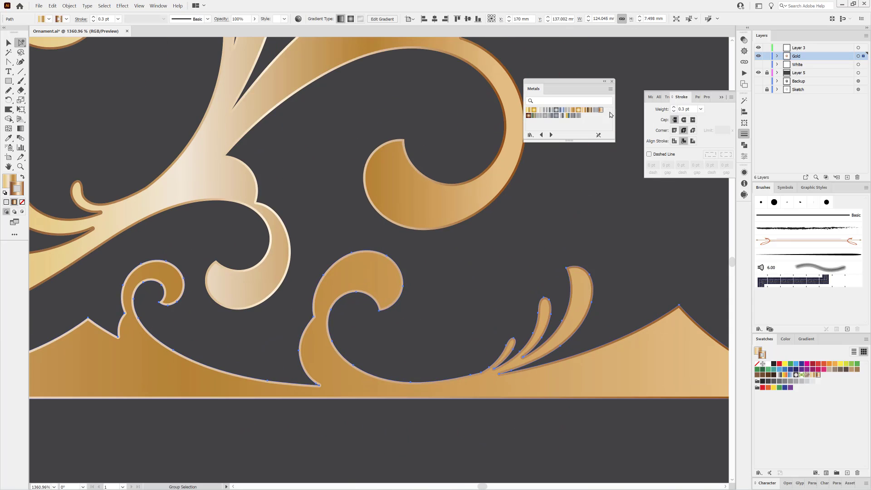
pyautogui.click(673, 108)
pyautogui.click(673, 108)
# Set the stroke weight of the large lower scroll on the ornament's right side to 0.7 pt
pyautogui.moveTo(510, 297)
pyautogui.mouseDown()
pyautogui.moveTo(467, 285)
pyautogui.moveTo(459, 345)
pyautogui.mouseUp()
pyautogui.click(469, 315)
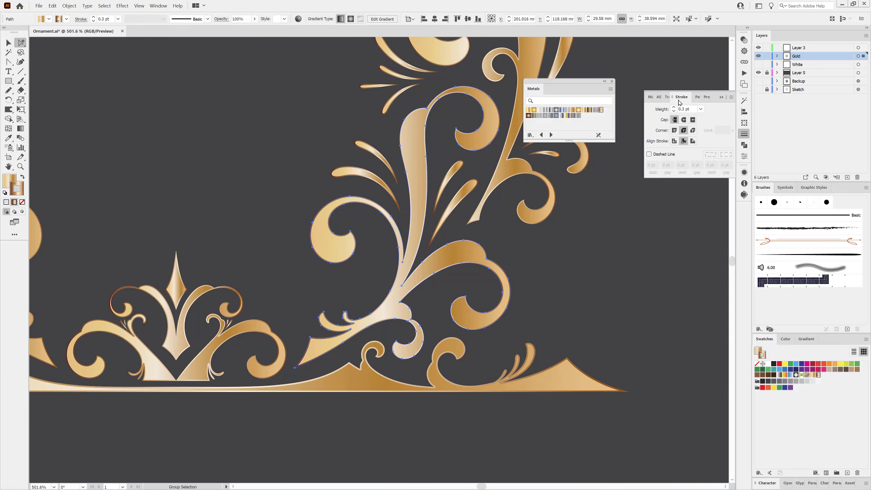
pyautogui.click(673, 108)
pyautogui.click(673, 107)
pyautogui.click(673, 107)
pyautogui.click(673, 107)
# Thicken the stroke of the tall middle scroll on the ornament's right side
pyautogui.moveTo(510, 119); pyautogui.dragTo(453, 252)
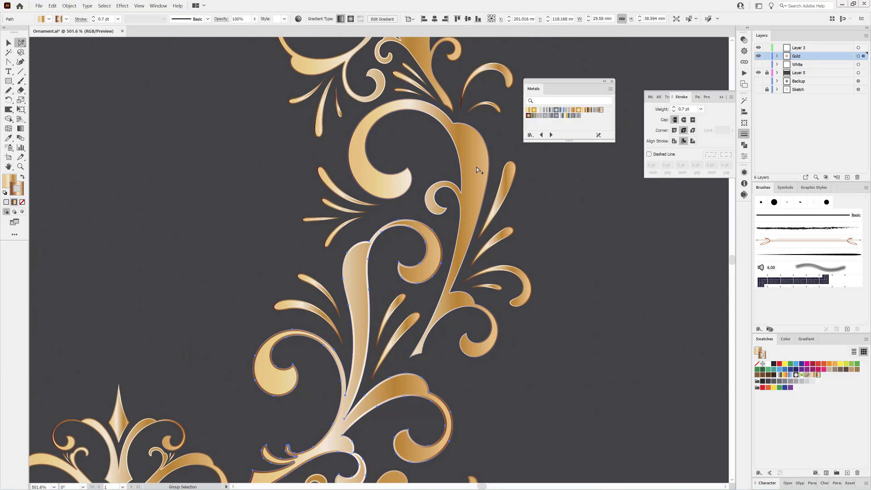
pyautogui.click(673, 108)
pyautogui.click(673, 107)
pyautogui.click(673, 107)
pyautogui.click(674, 108)
# Set the stroke weight of the upper curled scroll on the ornament's right side to 0.5 pt
pyautogui.scroll(5, 416, 240)
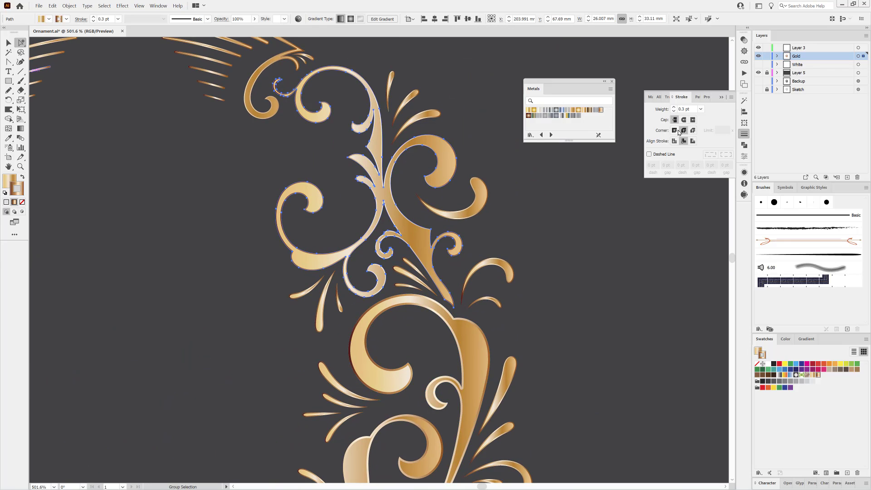
pyautogui.click(673, 107)
pyautogui.click(674, 107)
pyautogui.scroll(-3, 576, 282)
# Raise the stroke weight in the lower part of the ornament to 0.7 pt and deselect the artwork
pyautogui.moveTo(520, 476); pyautogui.dragTo(541, 355)
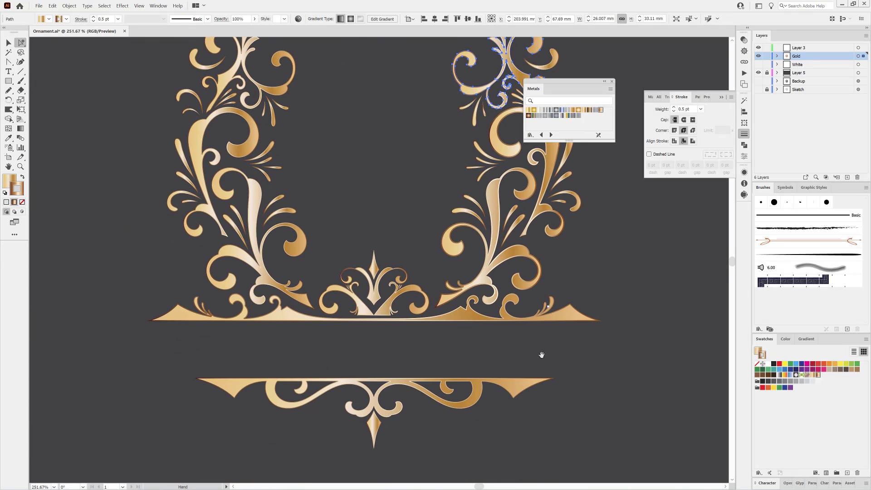
pyautogui.click(673, 108)
pyautogui.click(673, 107)
pyautogui.click(674, 108)
pyautogui.click(653, 291)
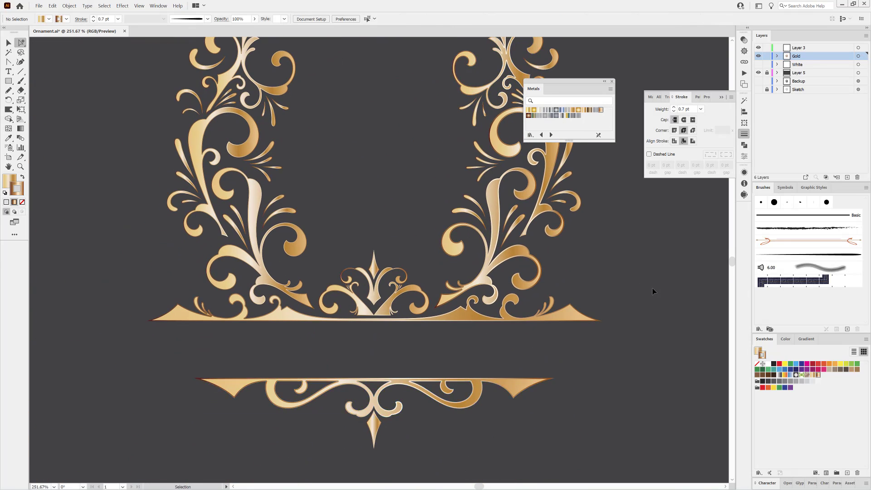
# Select all the gold ornament shapes and set the angle of their stroke gradient to -45°
pyautogui.click(511, 284)
pyautogui.click(805, 338)
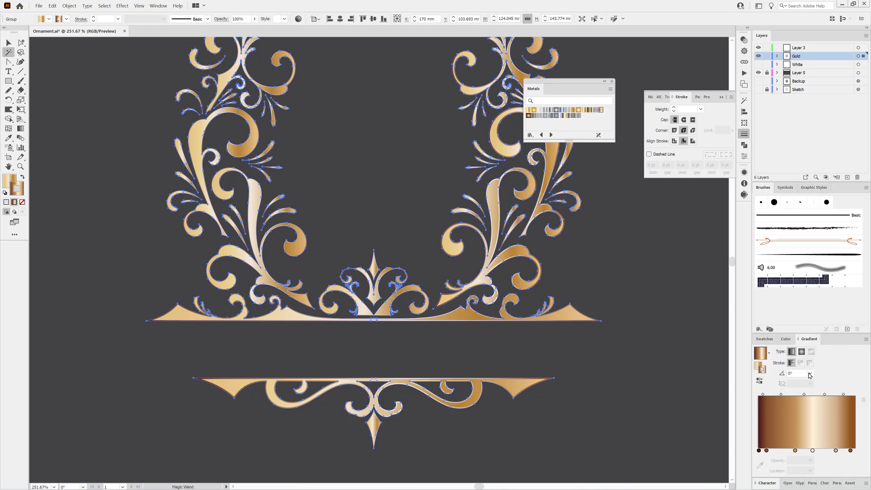
pyautogui.click(809, 373)
pyautogui.click(826, 313)
pyautogui.scroll(3, 648, 360)
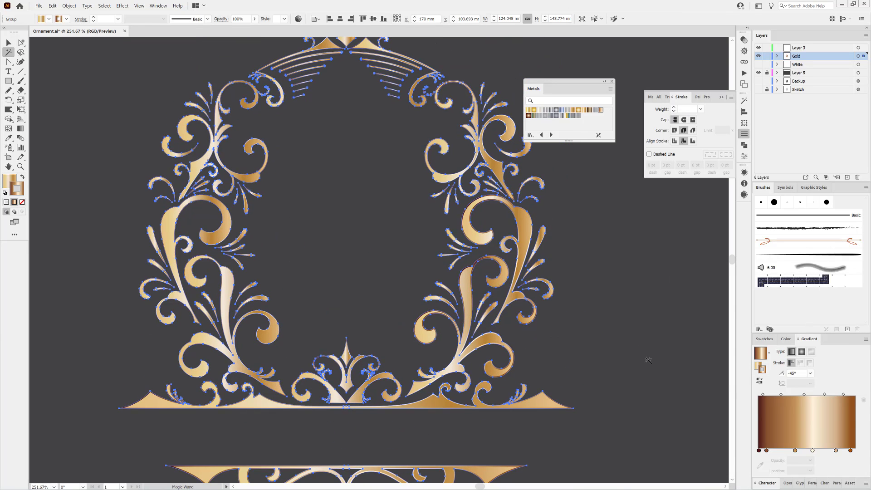
# Set the angle of the ornament's fill gradient to -60° and deselect the artwork to view the whole frame
pyautogui.click(757, 366)
pyautogui.click(810, 373)
pyautogui.click(822, 322)
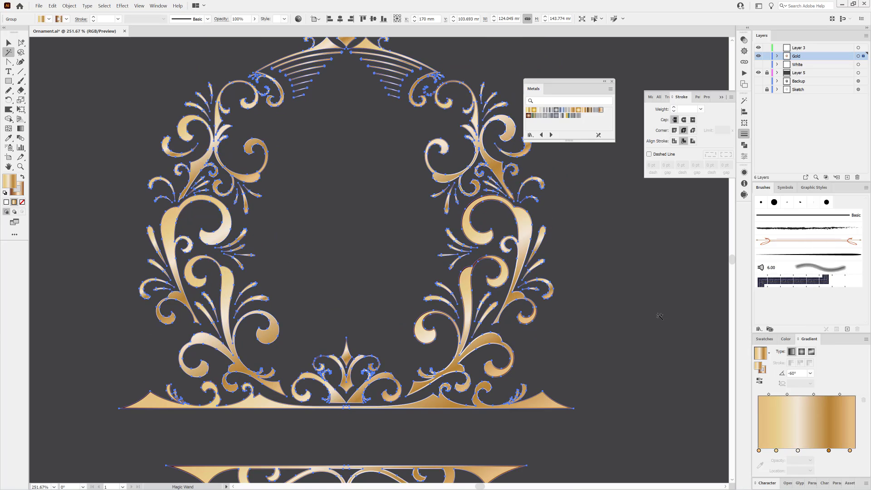
pyautogui.click(660, 316)
pyautogui.keyDown('ctrl'); pyautogui.keyDown('alt'); pyautogui.click(662, 334); pyautogui.keyUp('alt'); pyautogui.keyUp('ctrl')
pyautogui.moveTo(662, 334); pyautogui.dragTo(590, 299)
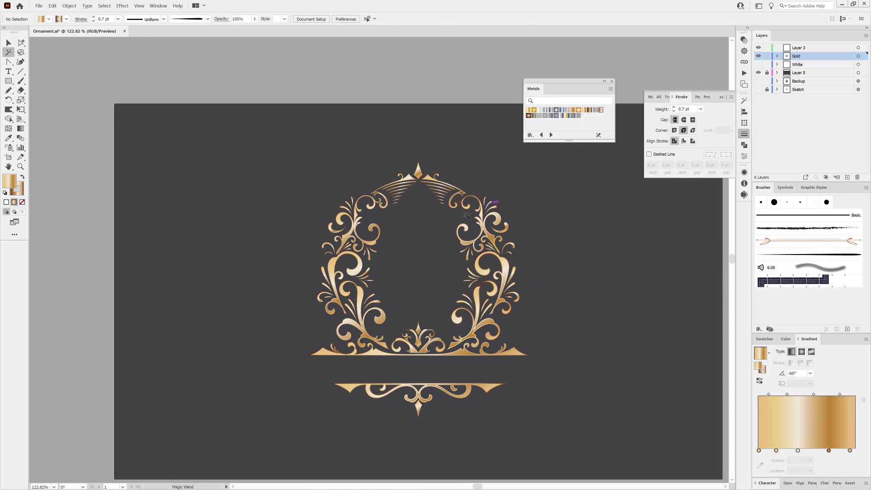
# Try to stretch the gold gradient diagonally across the whole ornament with the Gradient tool, then undo it
pyautogui.click(505, 264)
pyautogui.click(139, 6)
pyautogui.click(157, 203)
pyautogui.click(21, 128)
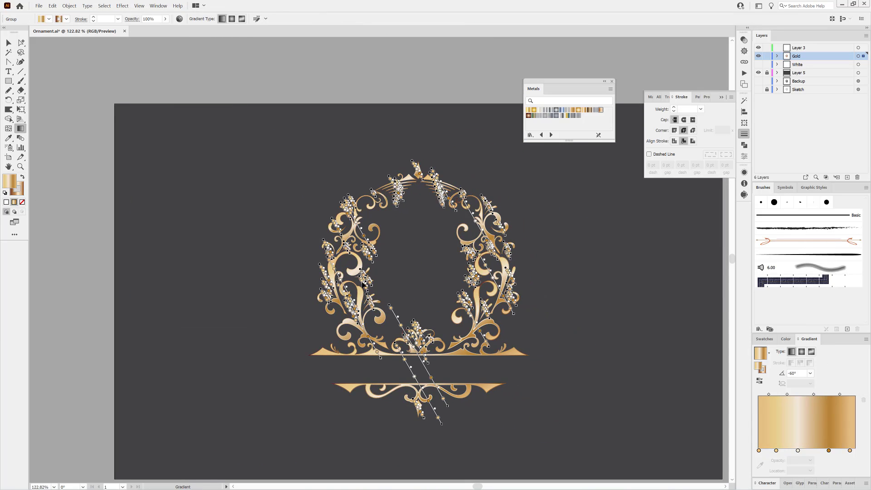
pyautogui.moveTo(302, 363); pyautogui.dragTo(516, 221)
pyautogui.click(52, 7)
pyautogui.click(60, 14)
pyautogui.keyDown('ctrl'); pyautogui.click(359, 87); pyautogui.keyUp('ctrl')
# Duplicate the Gold layer and hide the duplicate
pyautogui.moveTo(463, 299); pyautogui.dragTo(522, 297)
pyautogui.moveTo(842, 57); pyautogui.dragTo(847, 177)
pyautogui.click(758, 57)
# Select the ornament on the original Gold layer and recolour its fill and stroke white
pyautogui.click(862, 65)
pyautogui.press('y')
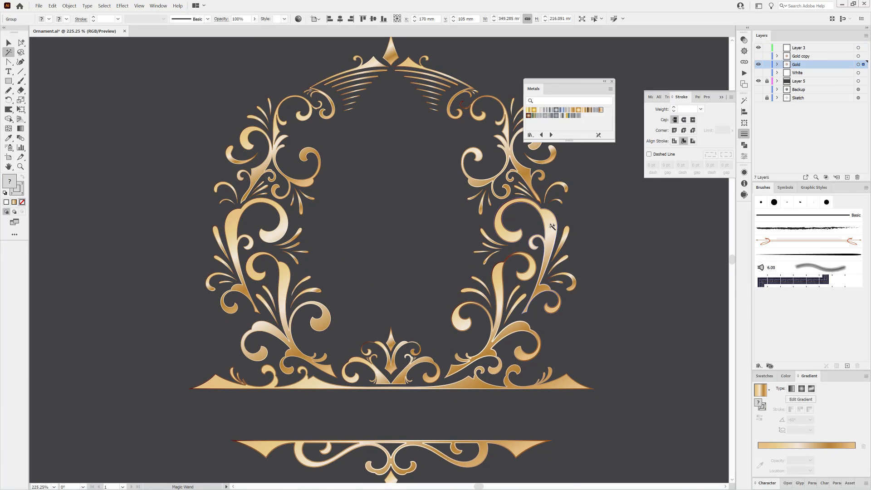
pyautogui.click(785, 385)
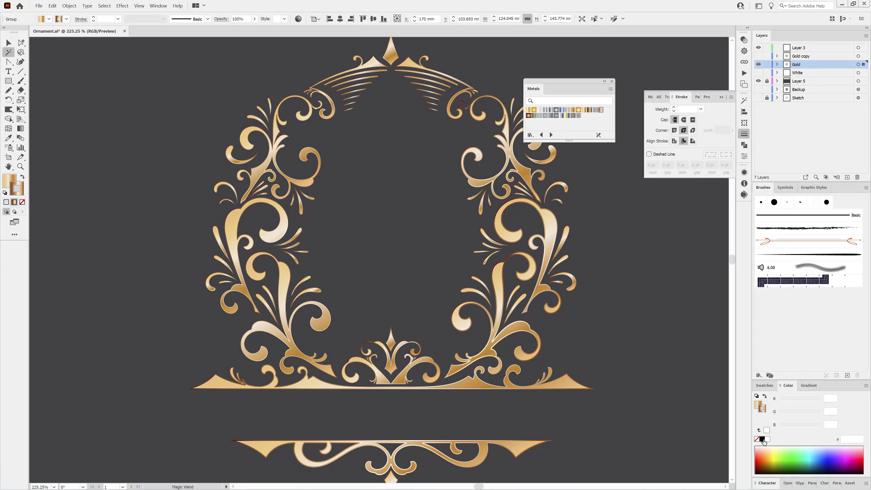
pyautogui.click(757, 439)
pyautogui.click(767, 438)
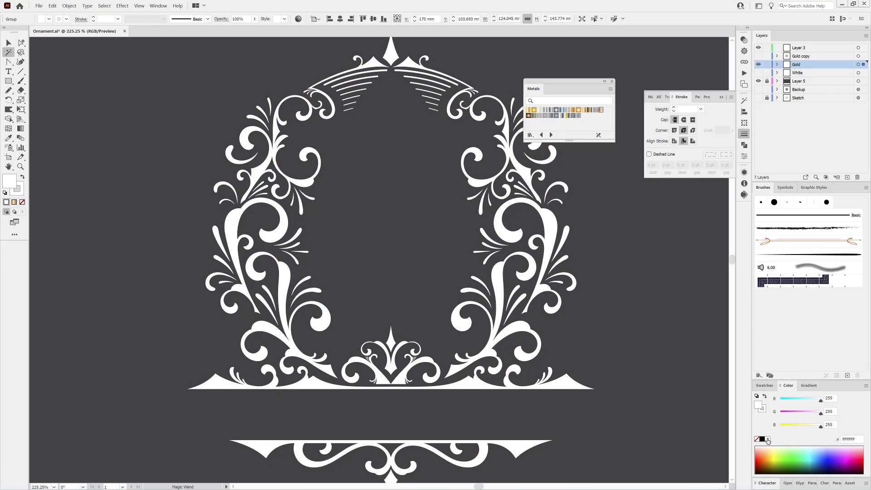
# Show the duplicate gold layer above and align the white ornament's stroke to the outside
pyautogui.click(858, 67)
pyautogui.click(758, 56)
pyautogui.click(692, 141)
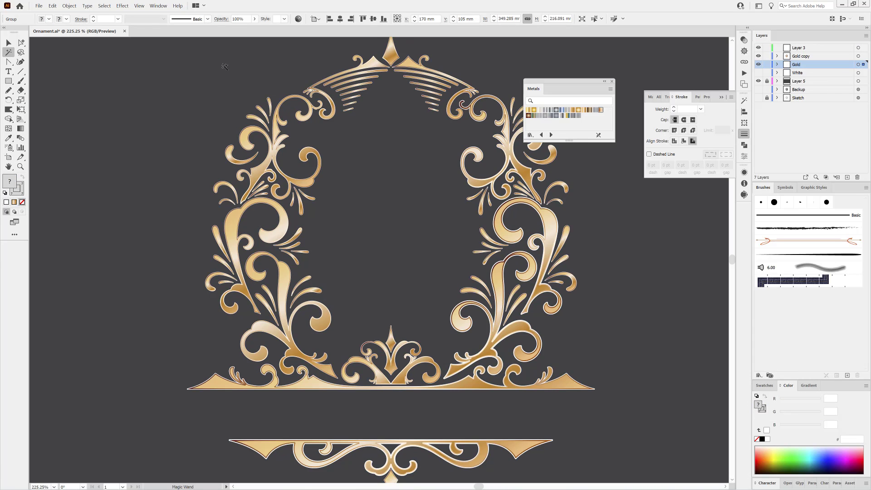
# Give the white backing ornament a 1 pt stroke with round corner joins and compare it with and without the gold layer
pyautogui.click(701, 108)
pyautogui.click(712, 152)
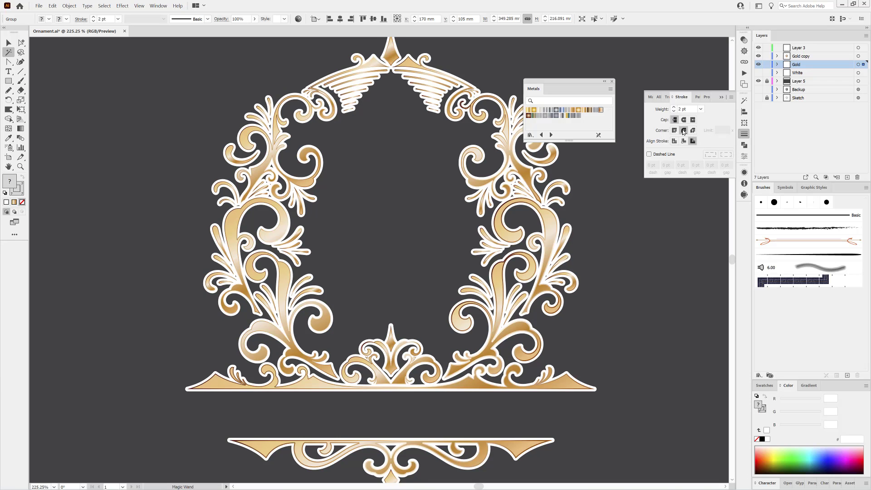
pyautogui.click(673, 111)
pyautogui.click(673, 111)
pyautogui.click(673, 111)
pyautogui.click(673, 107)
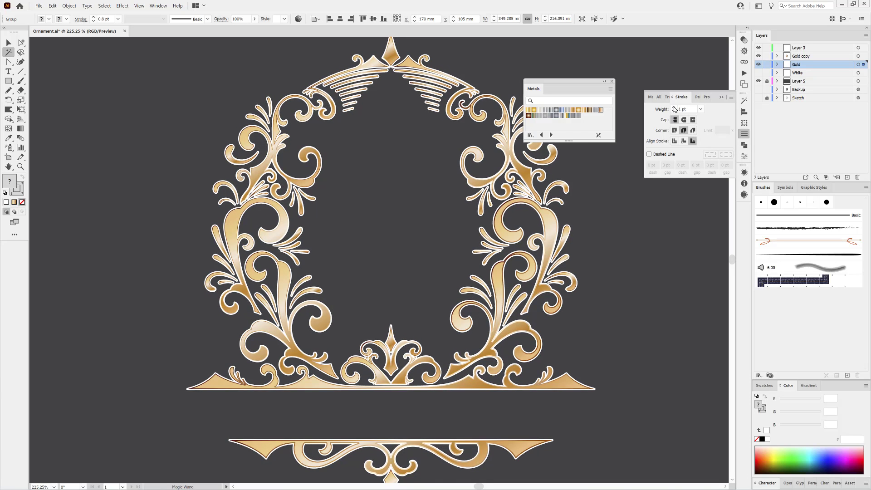
pyautogui.click(673, 108)
pyautogui.click(673, 112)
pyautogui.click(758, 57)
pyautogui.click(758, 56)
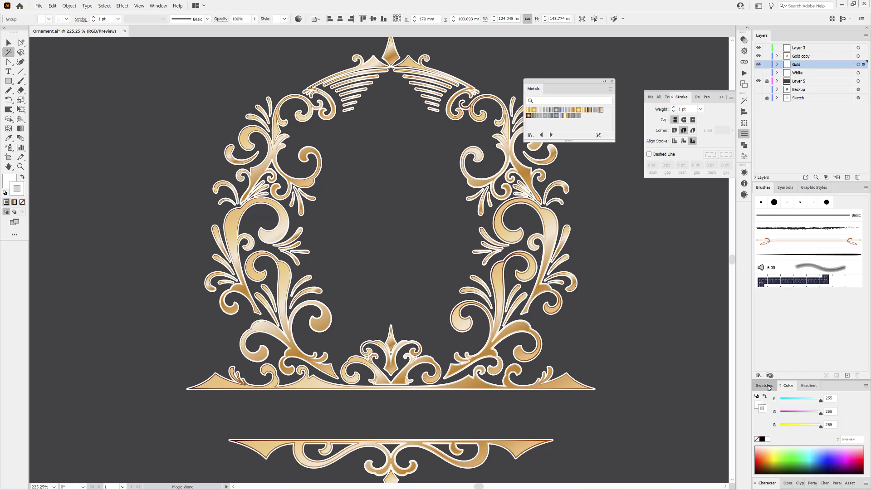
# Try a black and a gold-gradient stroke on the backing ornament, widening the stroke to 6 pt
pyautogui.click(764, 385)
pyautogui.click(762, 427)
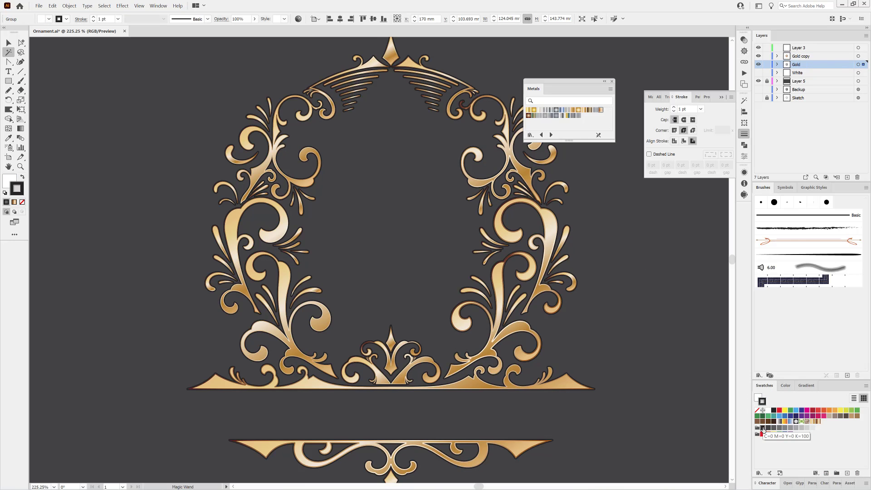
pyautogui.click(812, 422)
pyautogui.click(673, 107)
pyautogui.click(672, 107)
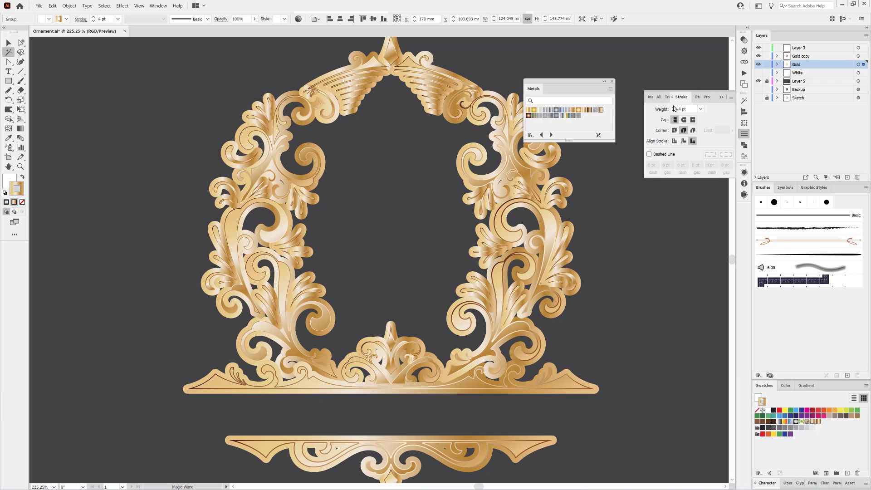
pyautogui.click(673, 107)
pyautogui.click(673, 107)
pyautogui.click(805, 386)
pyautogui.click(819, 366)
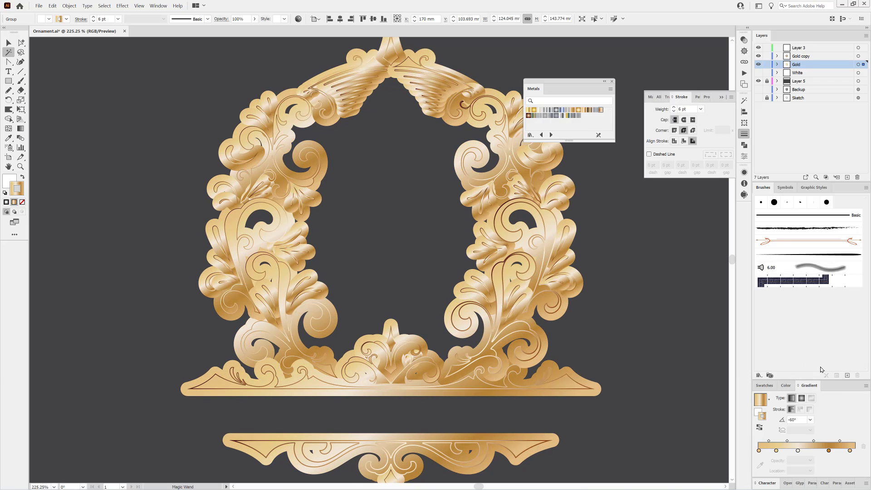
# Try a white and a dark grey stroke on the backing ornament, narrowing the stroke to 2 pt
pyautogui.click(767, 385)
pyautogui.click(768, 410)
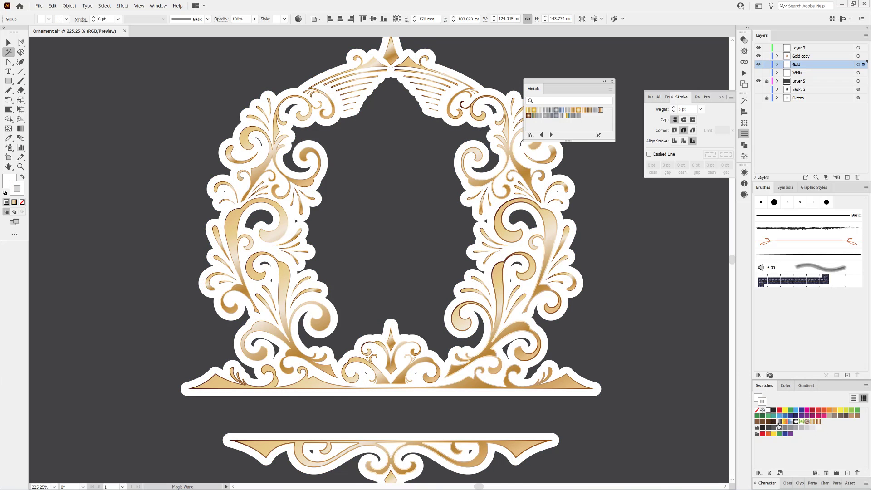
pyautogui.click(774, 428)
pyautogui.click(674, 111)
pyautogui.click(674, 112)
pyautogui.click(673, 112)
pyautogui.click(673, 111)
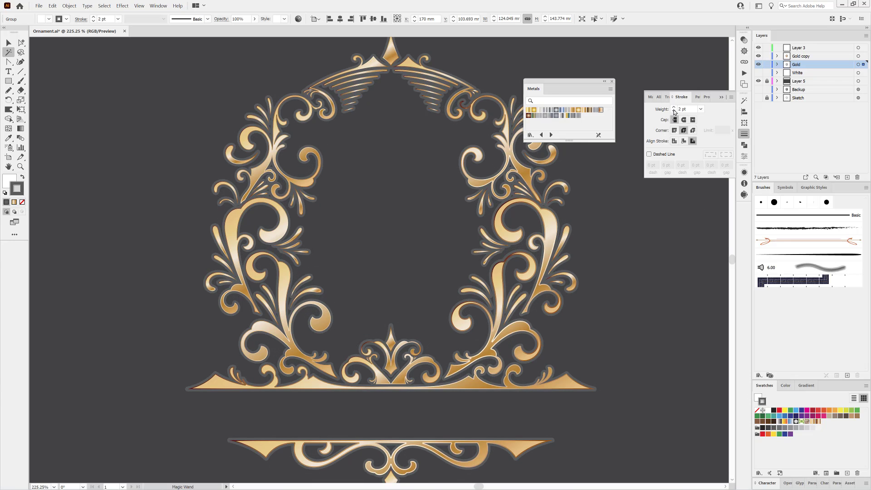
# Compare black and several dark grey stroke colours on the backing ornament
pyautogui.click(787, 385)
pyautogui.click(761, 440)
pyautogui.click(764, 386)
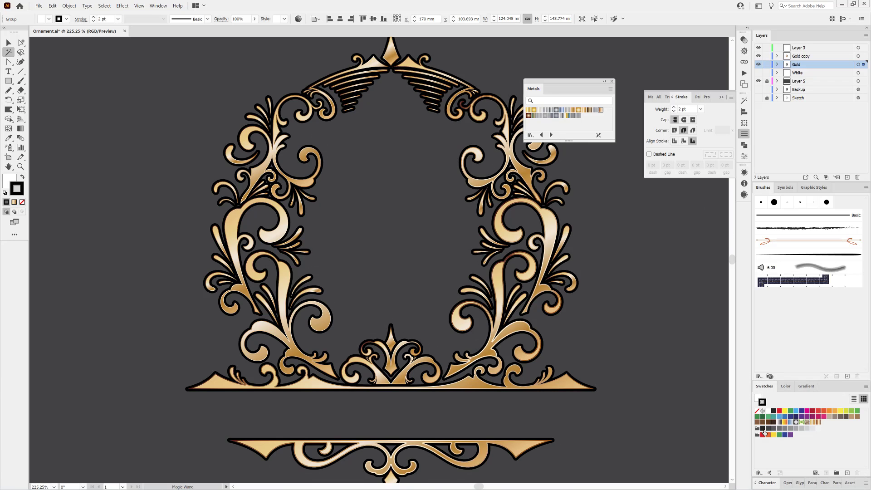
pyautogui.click(762, 428)
pyautogui.click(773, 429)
pyautogui.click(769, 428)
pyautogui.click(773, 428)
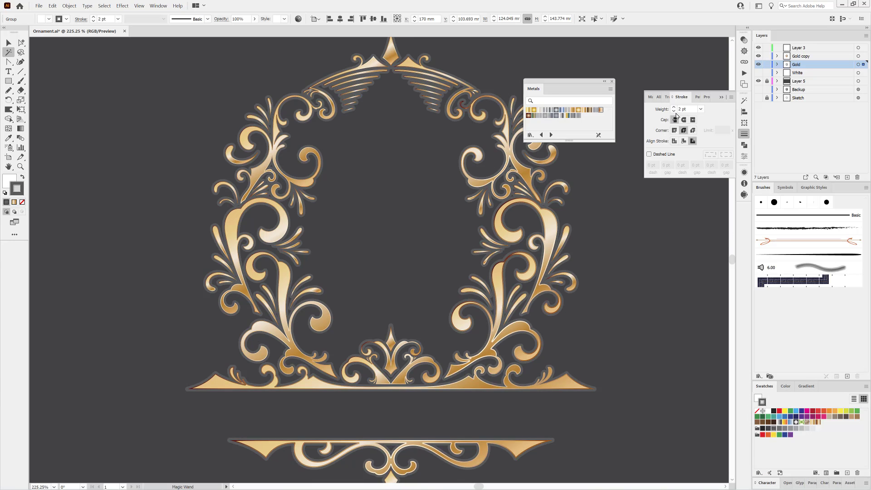
# Reduce the backing ornament's stroke weight to 1 pt and colour the stroke mid-grey
pyautogui.click(673, 112)
pyautogui.click(768, 411)
pyautogui.click(785, 428)
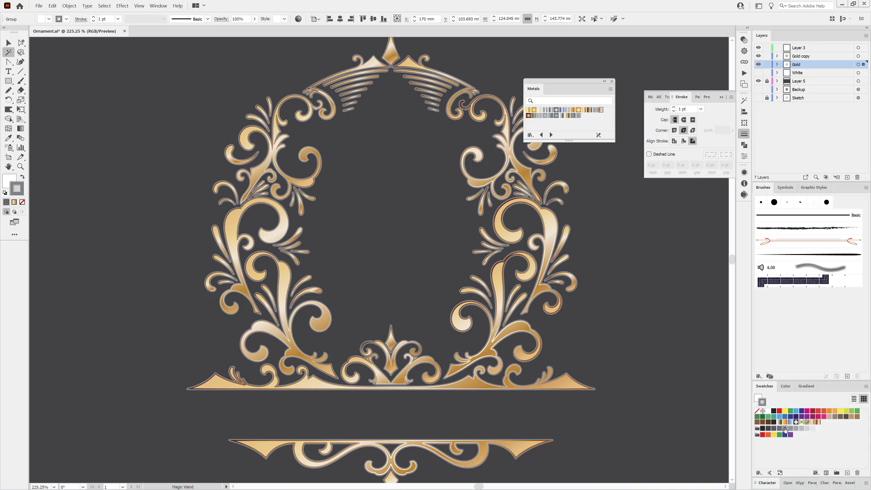
# Convert the backing ornament's stroke into filled shapes with Outline Stroke
pyautogui.click(69, 6)
pyautogui.moveTo(97, 157)
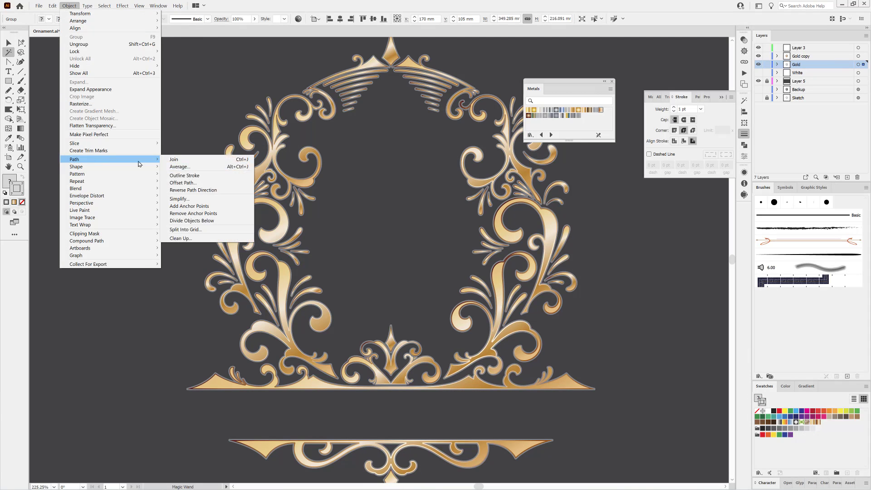
pyautogui.click(191, 176)
# Expand the Gold layer's contents and cut the outlined grey contour shapes out of the artwork
pyautogui.click(777, 64)
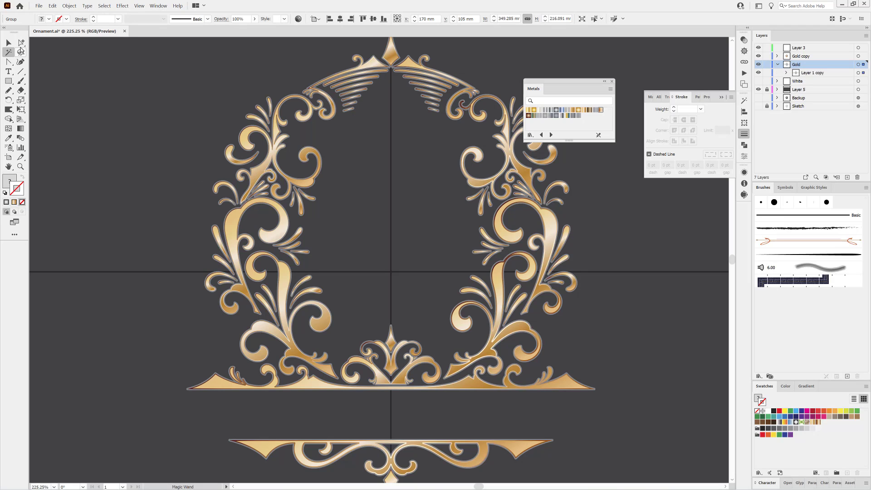
pyautogui.click(20, 42)
pyautogui.click(52, 6)
pyautogui.click(59, 32)
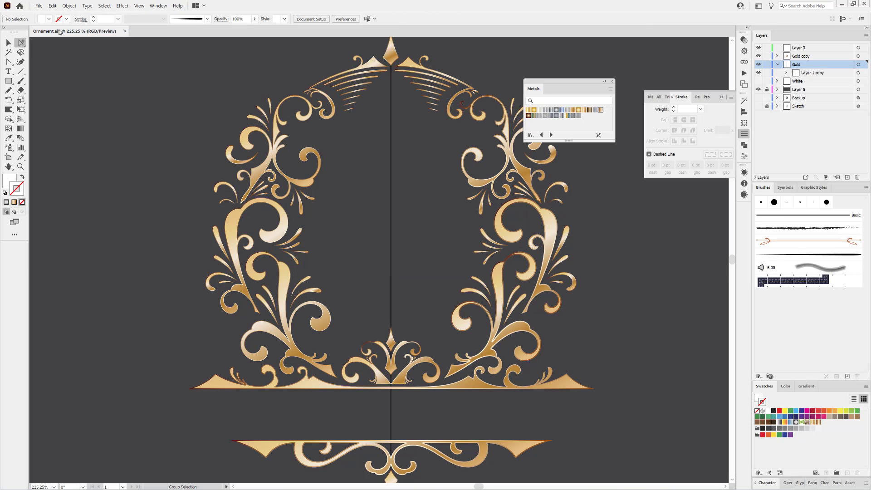
# Paste the cut contour shapes behind the gold ornament and combine them with Pathfinder
pyautogui.hotkey('ctrl', 'b')
pyautogui.click(130, 244)
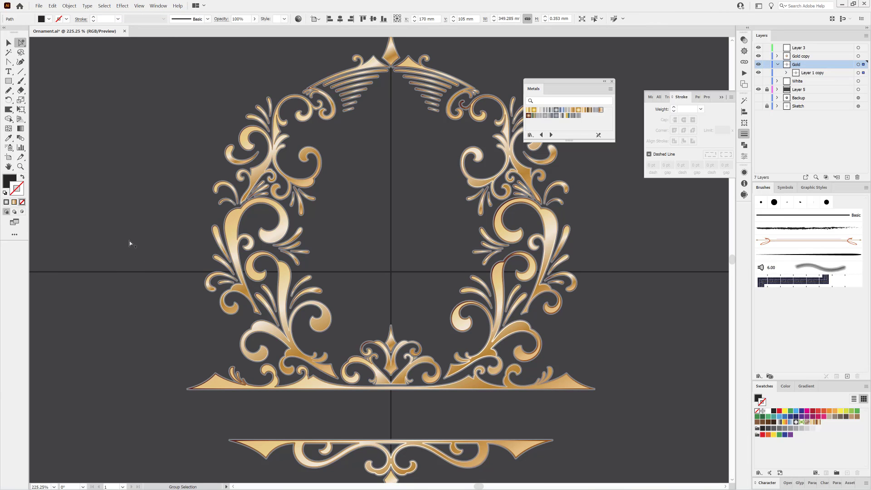
pyautogui.click(858, 64)
pyautogui.scroll(5, 499, 254)
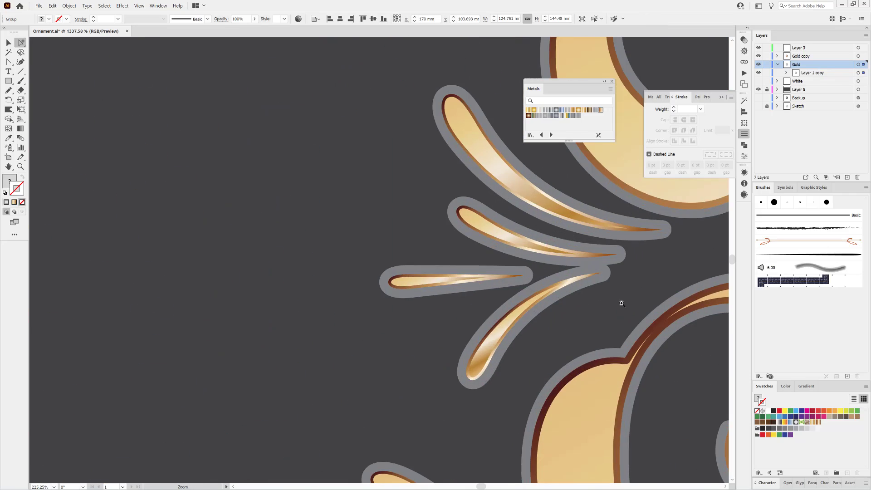
pyautogui.scroll(-2, 499, 253)
pyautogui.click(697, 97)
pyautogui.scroll(-6, 590, 286)
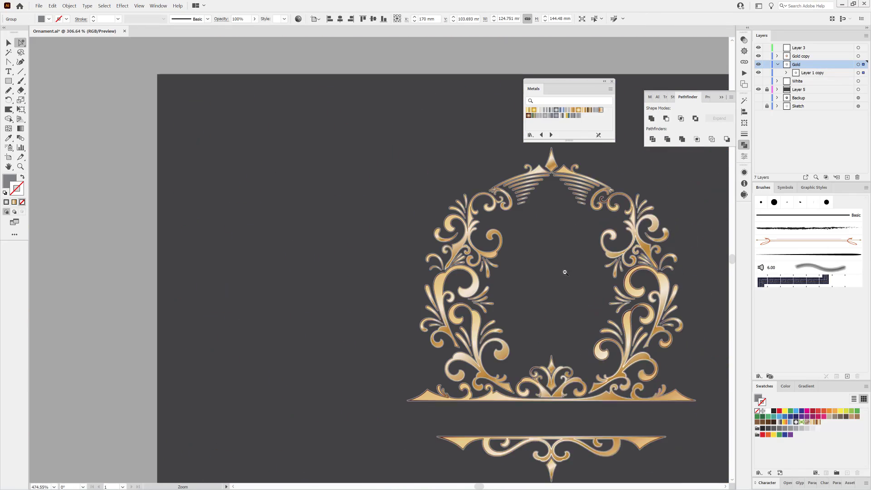
pyautogui.scroll(2, 566, 273)
pyautogui.moveTo(610, 308); pyautogui.dragTo(468, 235)
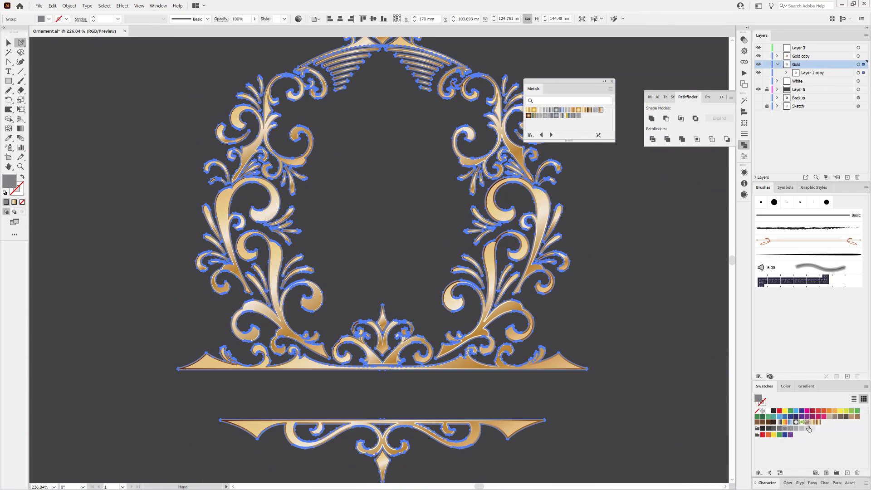
# Fill the contour backing with a gold gradient from the Metals library and stretch it diagonally across the ornament
pyautogui.click(528, 111)
pyautogui.press('g')
pyautogui.moveTo(136, 404); pyautogui.dragTo(483, 191)
pyautogui.hotkey('ctrl', 'h')
pyautogui.hotkey('ctrl', 'h')
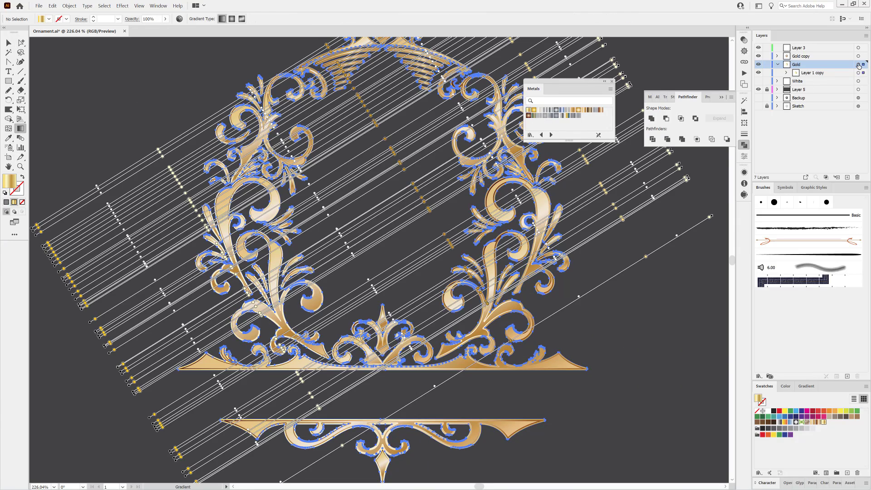
# Lower the contour backing's opacity to 29% and hide the selection edges
pyautogui.press('a')
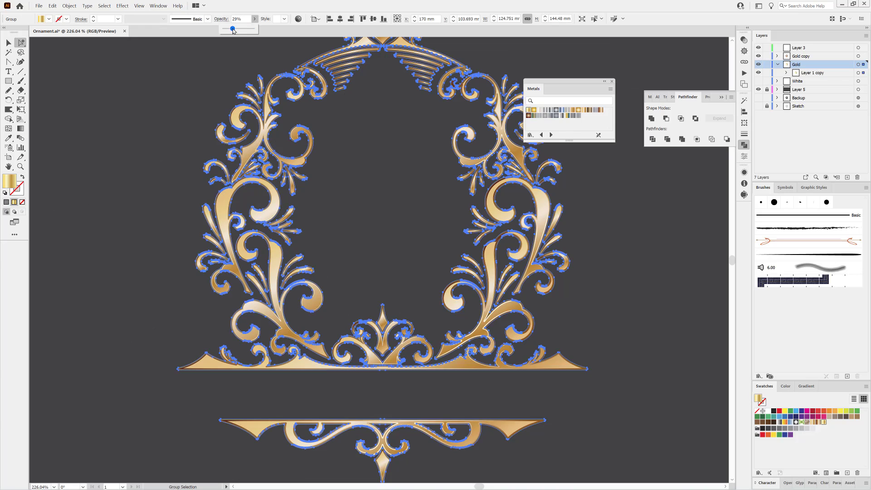
pyautogui.click(138, 5)
pyautogui.click(152, 202)
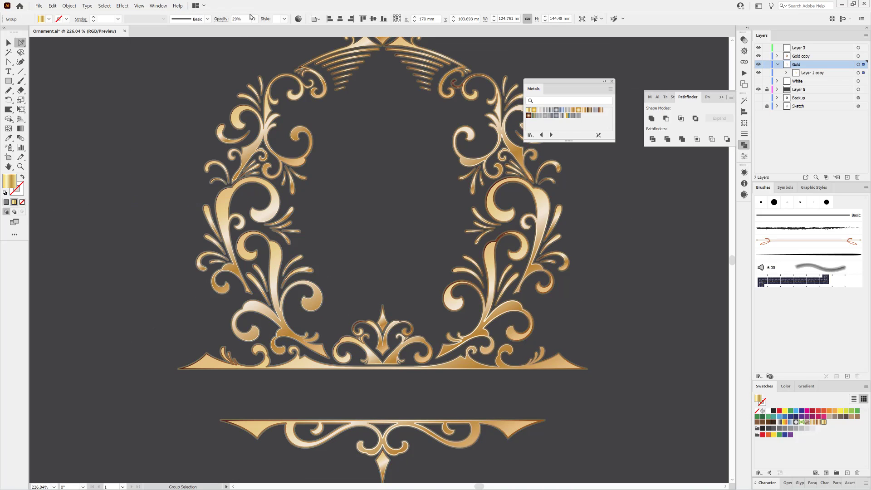
# Recolor the contour backing's gold gradient in darker brown tones
pyautogui.click(298, 19)
pyautogui.click(646, 100)
pyautogui.moveTo(646, 265); pyautogui.dragTo(612, 239)
pyautogui.click(774, 294)
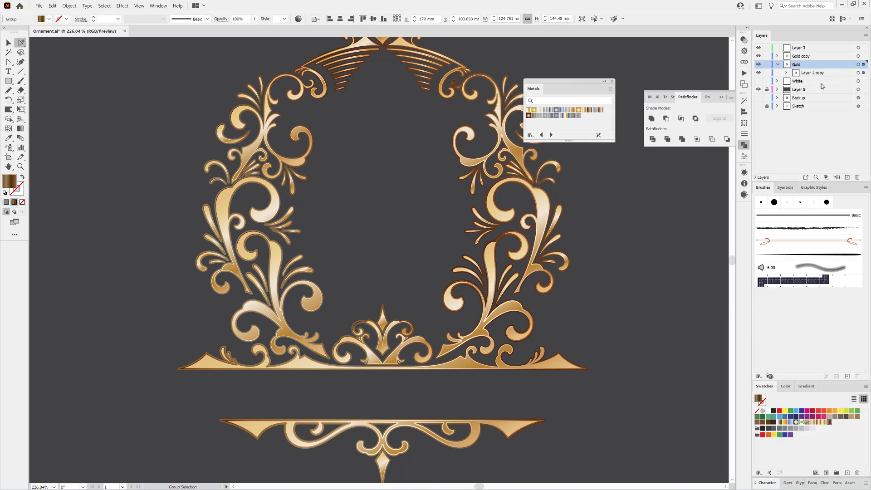
# Add a grey stroke to the contour backing and thin it to 0.5 pt
pyautogui.click(790, 428)
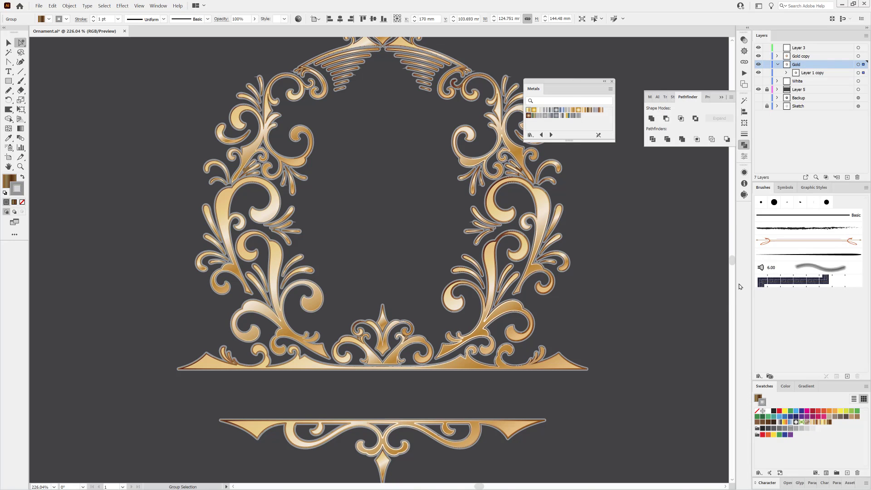
pyautogui.click(744, 134)
pyautogui.click(674, 112)
pyautogui.click(674, 112)
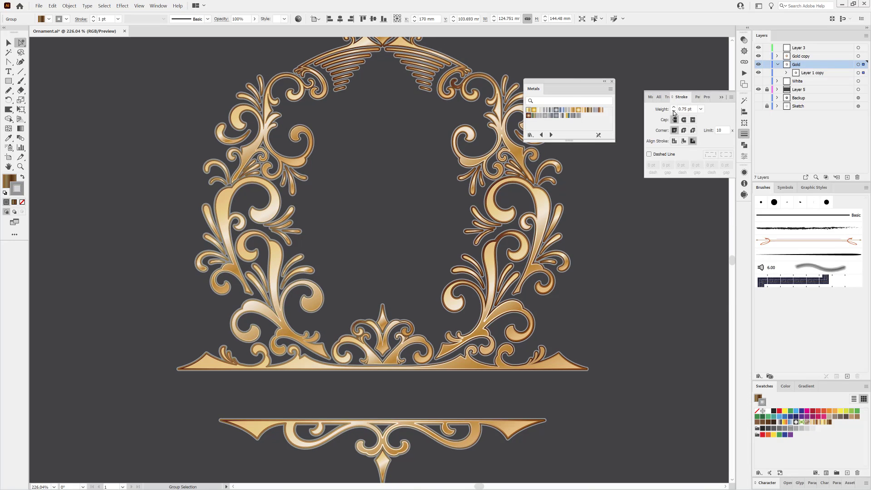
pyautogui.click(795, 429)
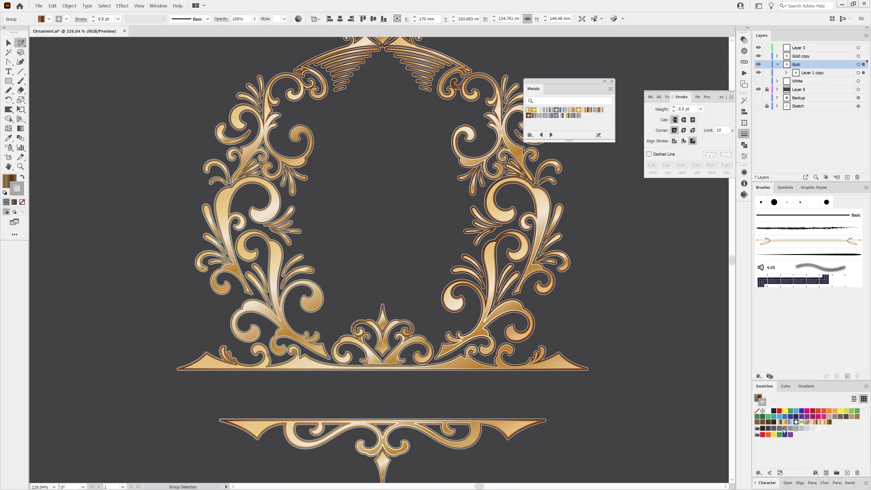
pyautogui.click(784, 429)
pyautogui.click(721, 97)
pyautogui.click(671, 213)
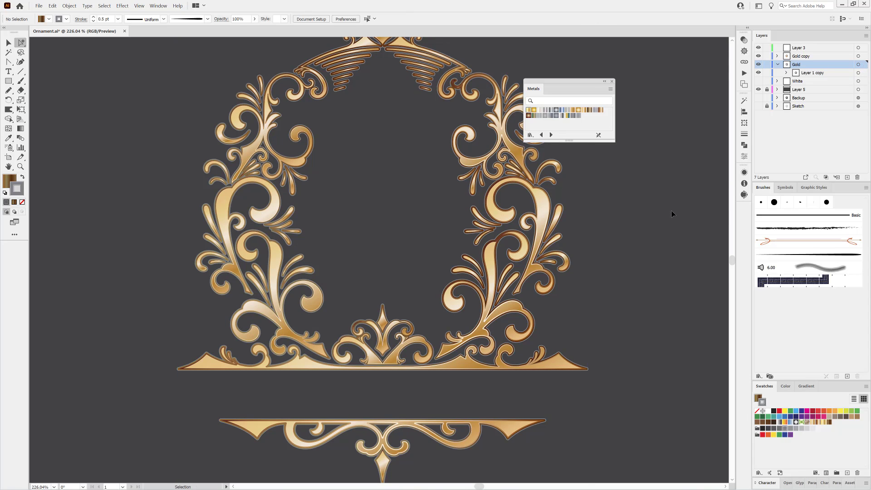
# Add the letter N inside the frame on Layer 3 and set its font to Book Antiqua
pyautogui.click(777, 65)
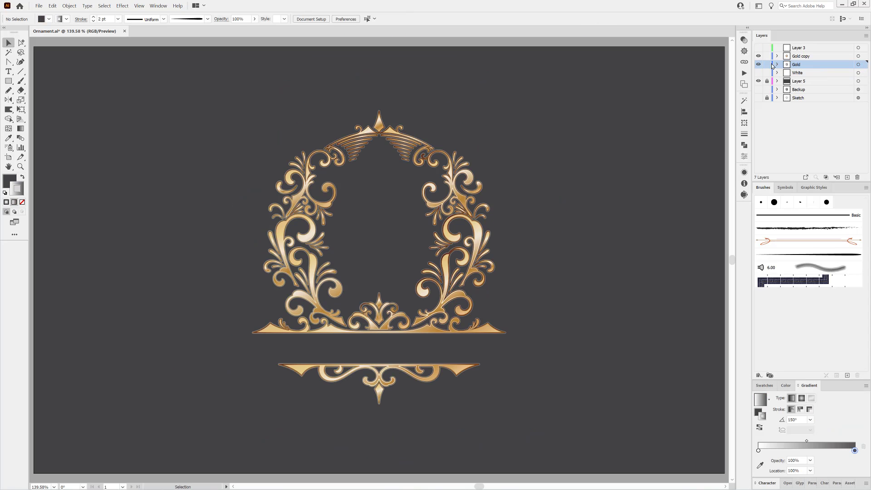
pyautogui.click(838, 51)
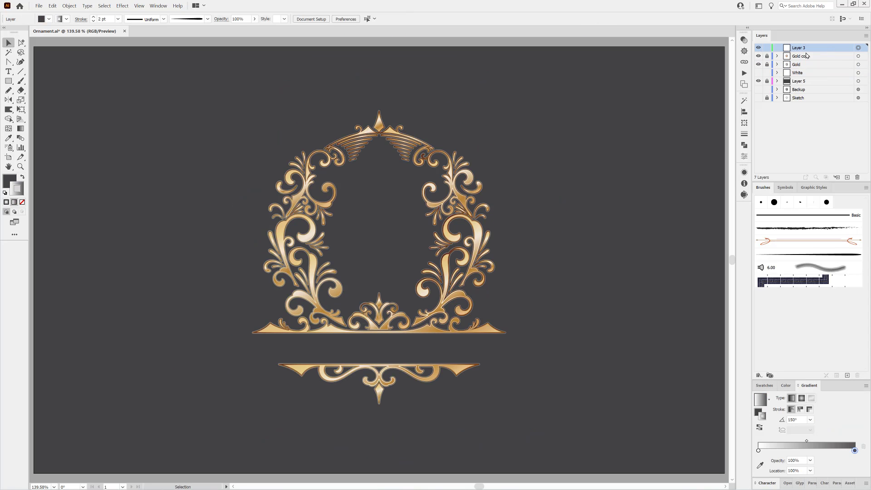
pyautogui.click(374, 231)
pyautogui.write('N')
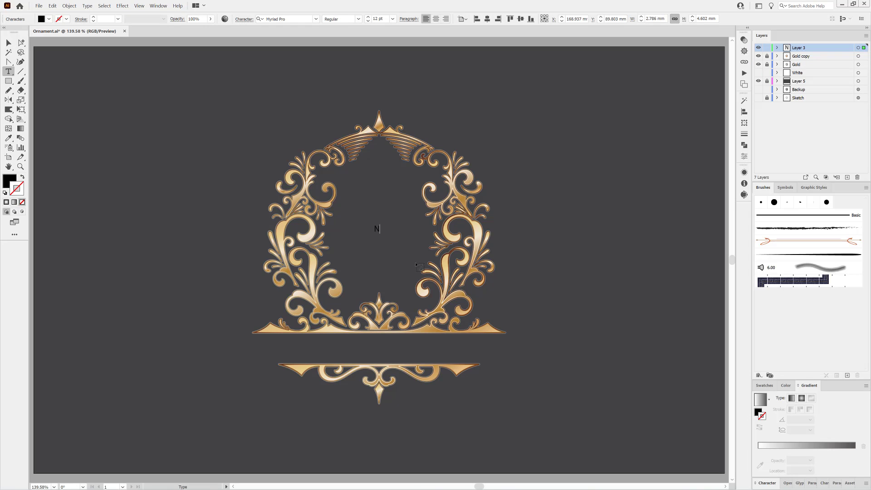
pyautogui.press('Escape')
pyautogui.click(316, 19)
pyautogui.click(301, 51)
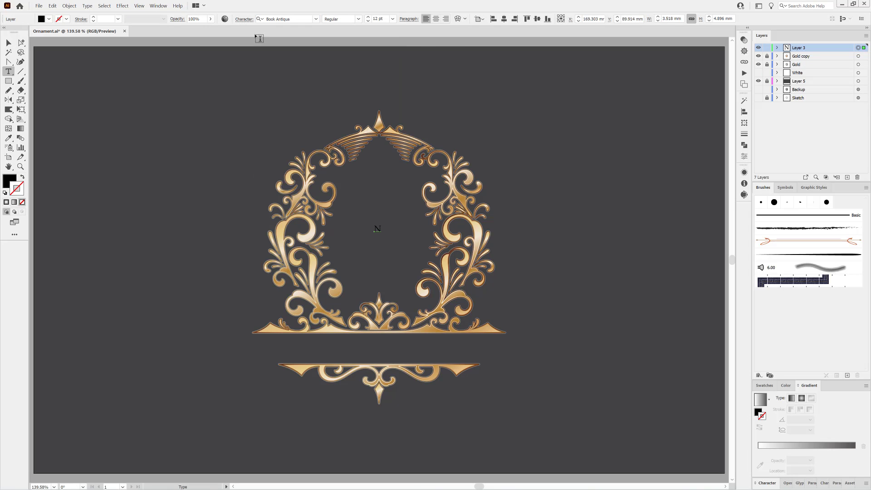
# Fill the N with orange and enlarge it to about 112 pt in the centre of the frame
pyautogui.click(392, 19)
pyautogui.click(403, 160)
pyautogui.click(785, 385)
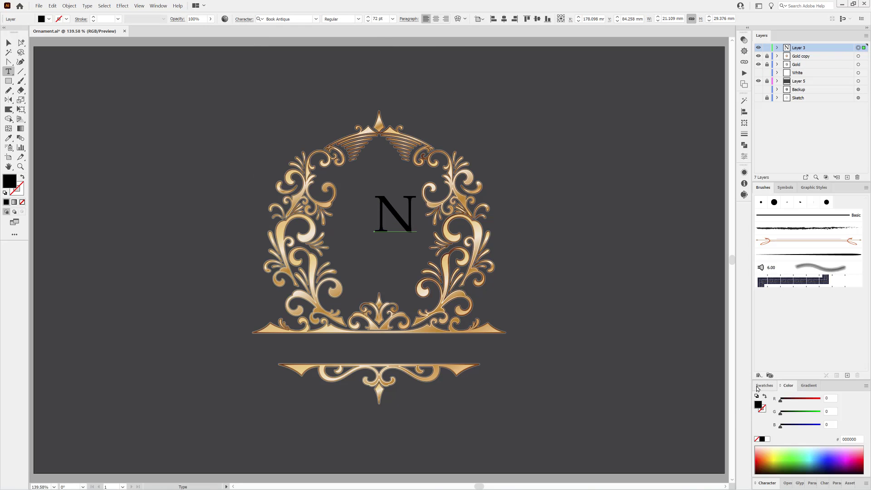
pyautogui.click(764, 385)
pyautogui.click(835, 410)
pyautogui.moveTo(392, 205); pyautogui.dragTo(422, 194)
pyautogui.moveTo(394, 244); pyautogui.dragTo(392, 241)
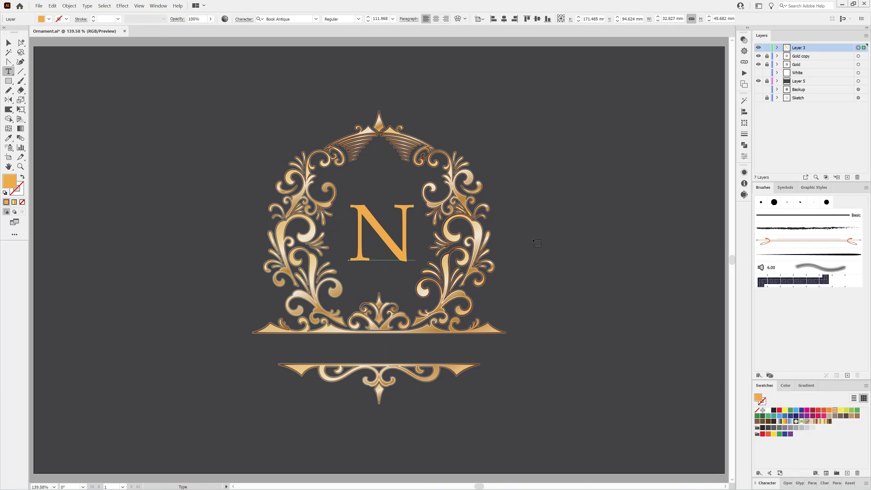
# Expand the N into vector shapes and fill it with a gold gradient
pyautogui.click(69, 5)
pyautogui.click(106, 168)
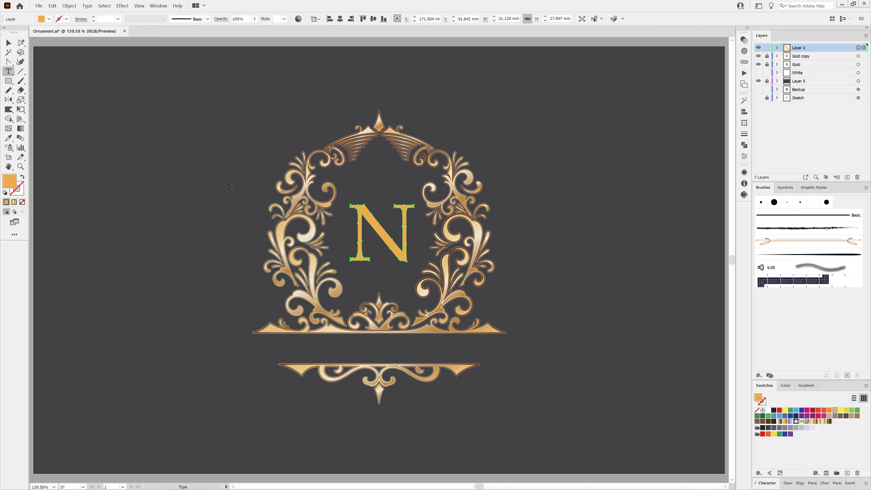
pyautogui.click(812, 421)
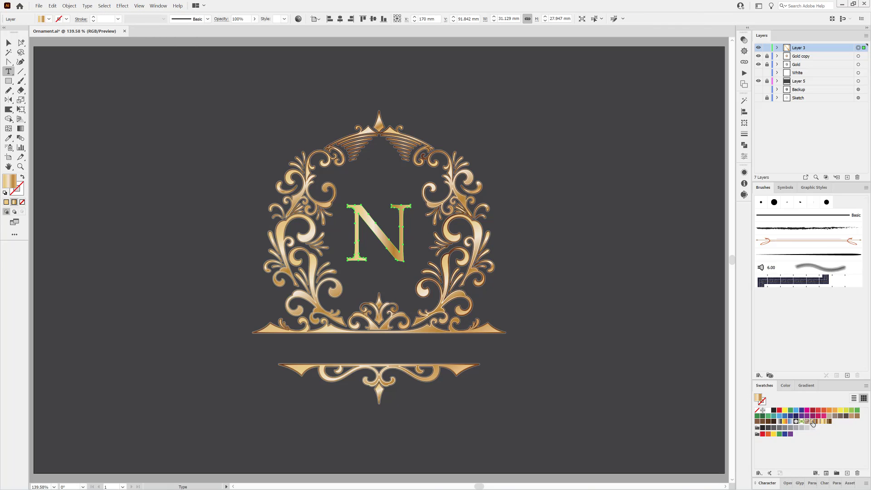
# Give the N's 1 pt stroke a copper-gold gradient at a 60° angle
pyautogui.click(762, 401)
pyautogui.click(817, 422)
pyautogui.click(810, 386)
pyautogui.click(810, 421)
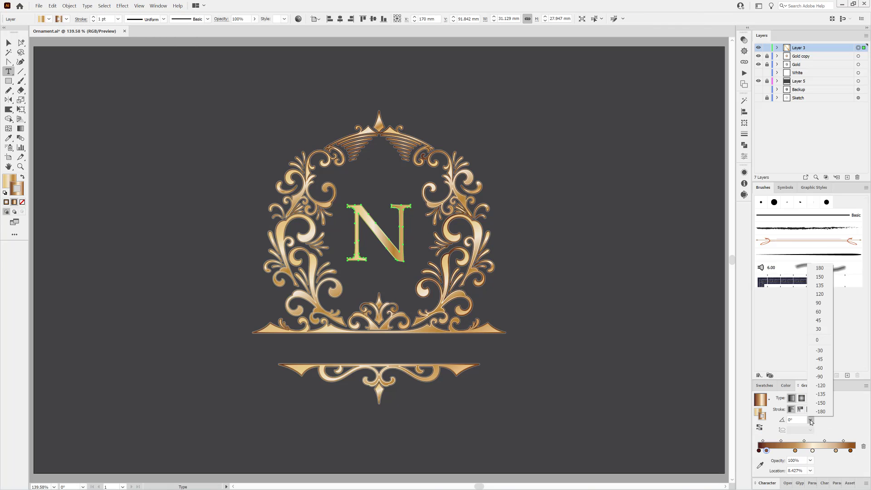
pyautogui.click(820, 368)
pyautogui.click(810, 420)
pyautogui.click(817, 311)
pyautogui.keyDown('ctrl'); pyautogui.click(625, 182); pyautogui.keyUp('ctrl')
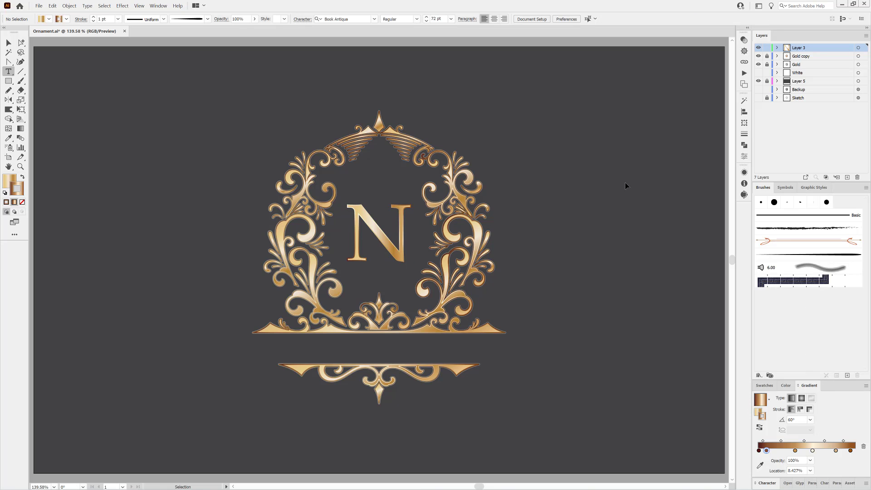
# Align the N's stroke to the inside of the letter
pyautogui.moveTo(381, 246); pyautogui.dragTo(418, 268)
pyautogui.click(858, 47)
pyautogui.click(745, 134)
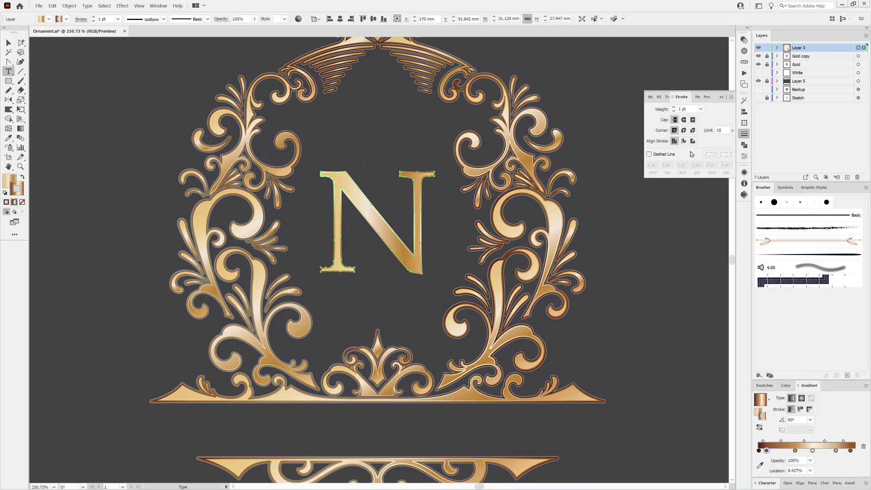
pyautogui.click(683, 141)
# Duplicate Layer 3 and make the lower N a solid white shape without stroke, nudged two steps right and two steps down
pyautogui.moveTo(826, 48); pyautogui.dragTo(846, 177)
pyautogui.click(857, 56)
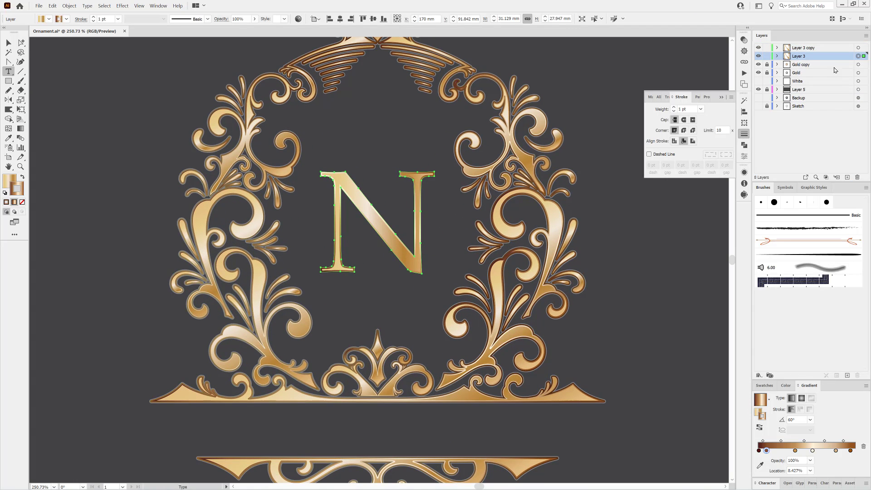
pyautogui.press('Right')
pyautogui.press('Right')
pyautogui.press('Down')
pyautogui.press('Down')
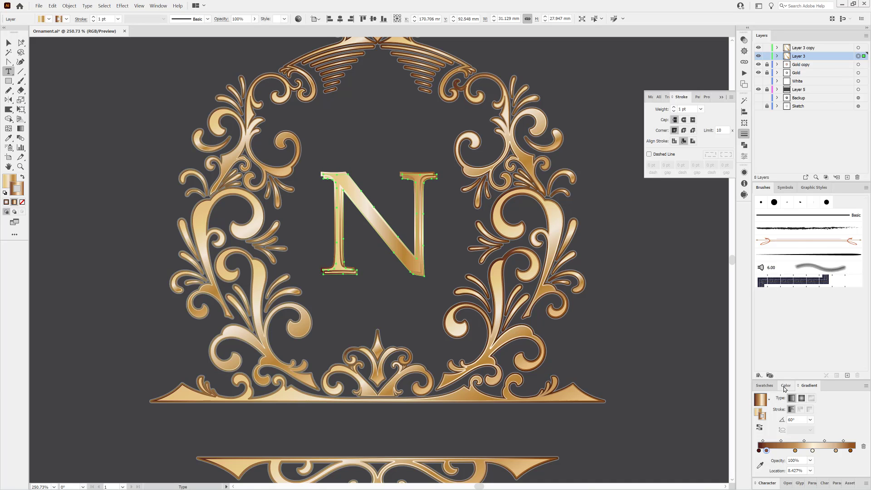
pyautogui.click(764, 386)
pyautogui.click(768, 411)
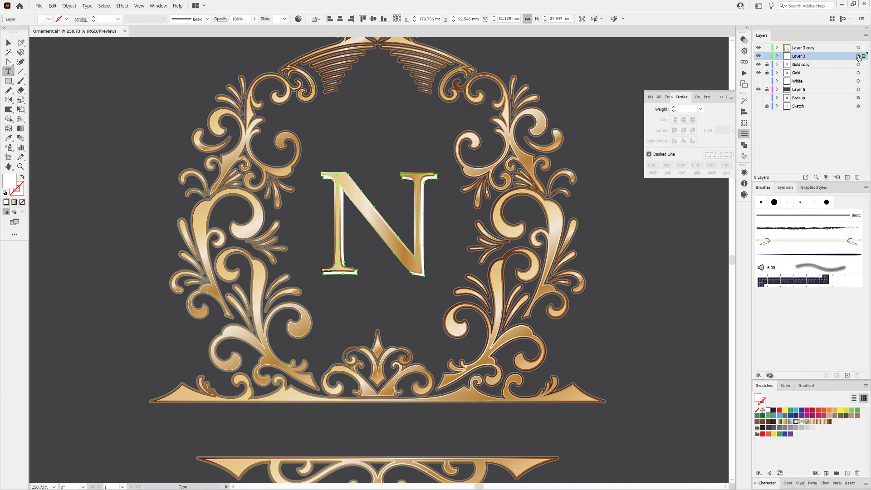
# Ungroup the white N and place a copy of it one nudge higher
pyautogui.click(777, 55)
pyautogui.click(69, 5)
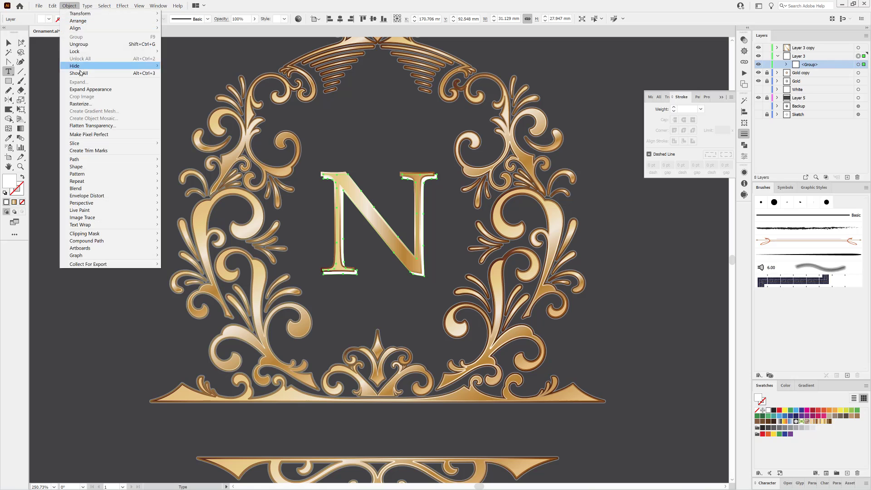
pyautogui.click(78, 44)
pyautogui.press('Up')
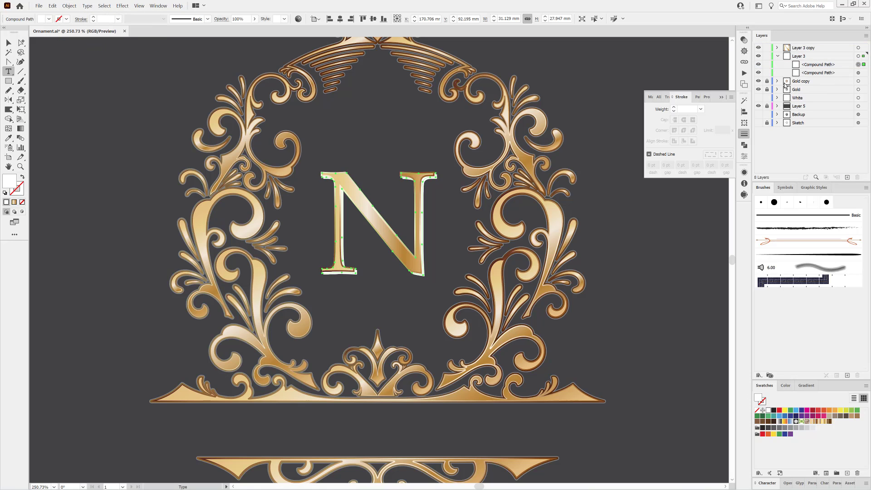
# Subtract the upper white N from the lower one with Minus Front
pyautogui.keyDown('shift'); pyautogui.click(858, 73); pyautogui.keyUp('shift')
pyautogui.click(744, 145)
pyautogui.click(665, 119)
pyautogui.hotkey('ctrl', 'shift', 'a')
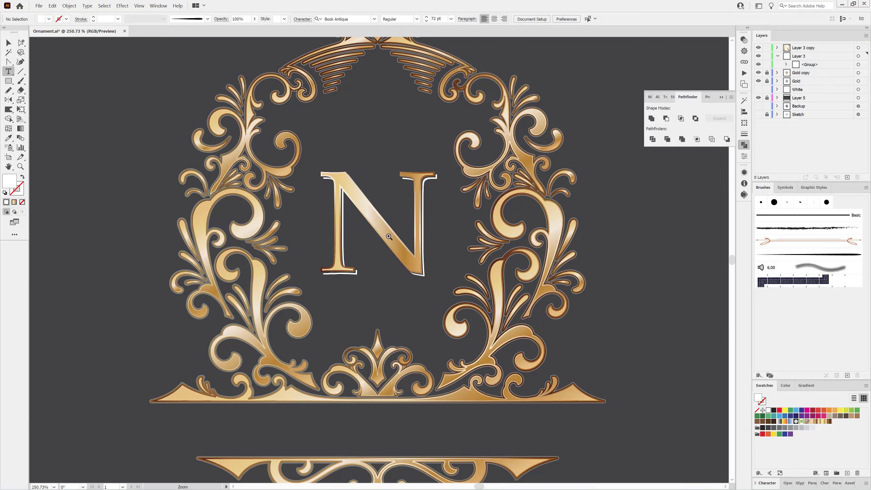
# Colour the remaining white slivers around the N mid-grey and fit the whole artboard in view
pyautogui.scroll(4, 389, 238)
pyautogui.click(857, 56)
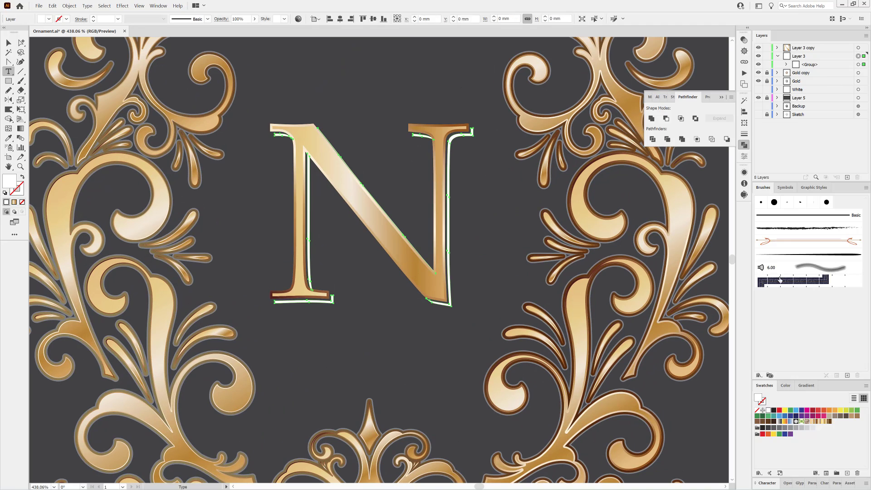
pyautogui.click(783, 428)
pyautogui.hotkey('ctrl', 'shift', 'a')
pyautogui.scroll(-4, 555, 299)
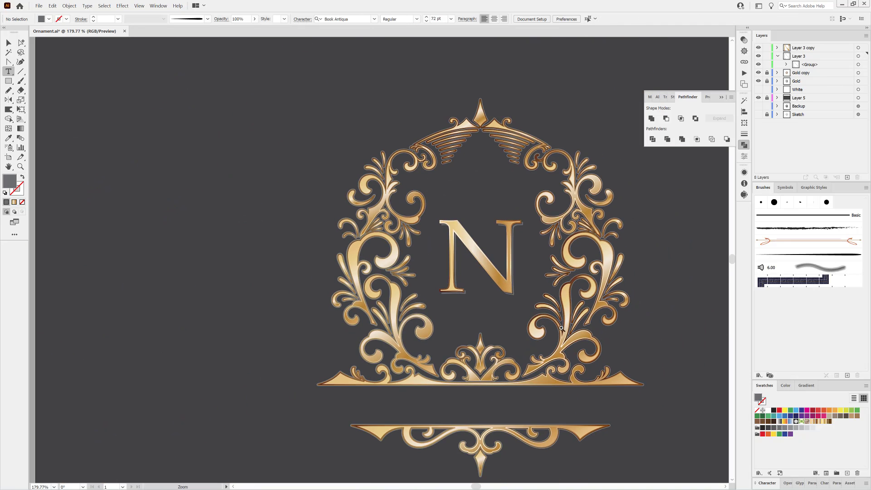
pyautogui.moveTo(561, 328); pyautogui.dragTo(507, 313)
pyautogui.moveTo(507, 313); pyautogui.dragTo(416, 279)
pyautogui.hotkey('ctrl', '0')
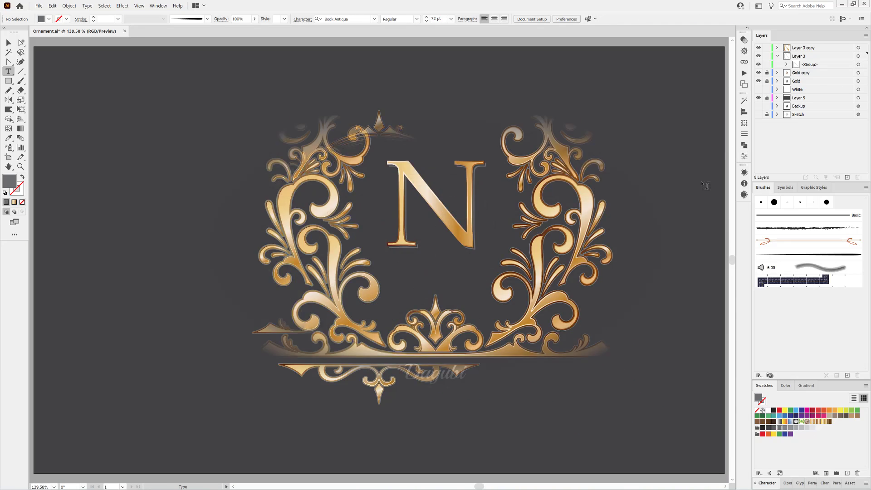